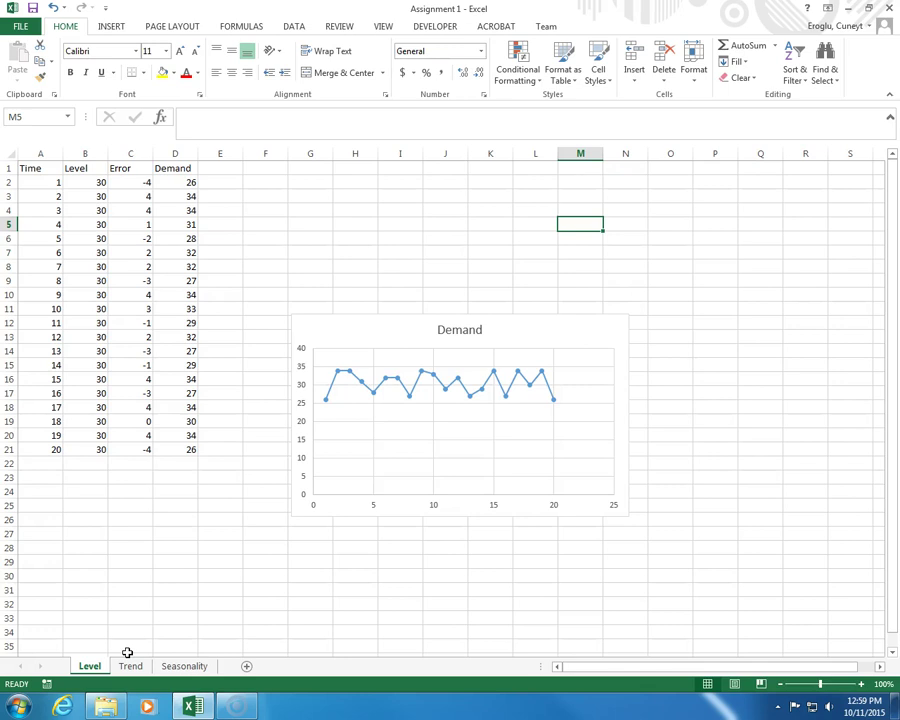
Add a Forecast header in F1, the label Alpha= in G1 and the smoothing value 0.5 in H1.
{"action": "left_click", "coordinate": [275, 170]}
{"action": "type", "text": "Fore"}
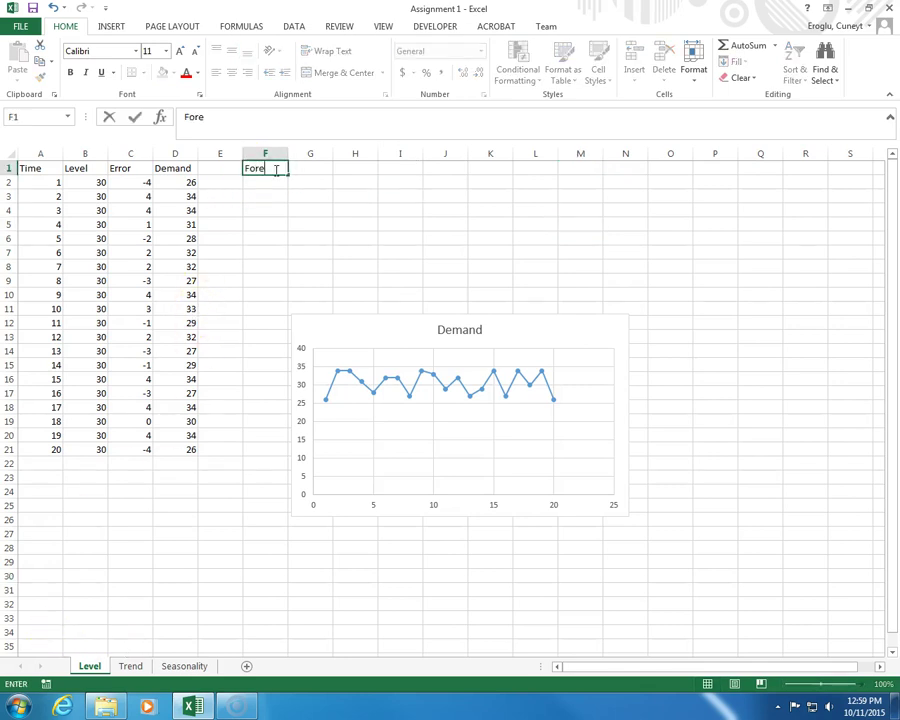
{"action": "type", "text": "cast"}
{"action": "key", "text": "Tab"}
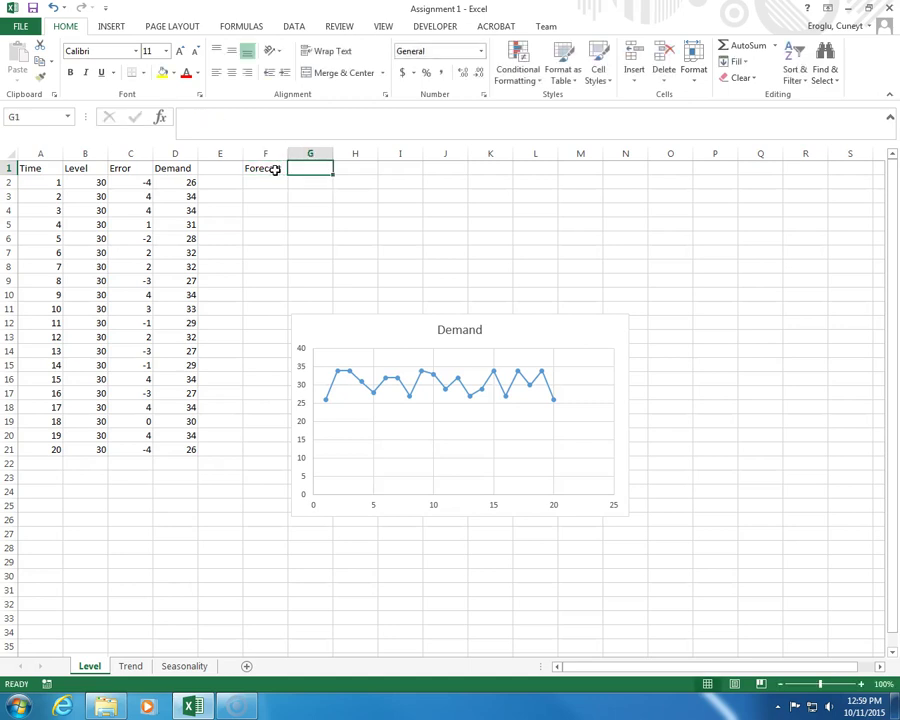
{"action": "type", "text": "Alpha"}
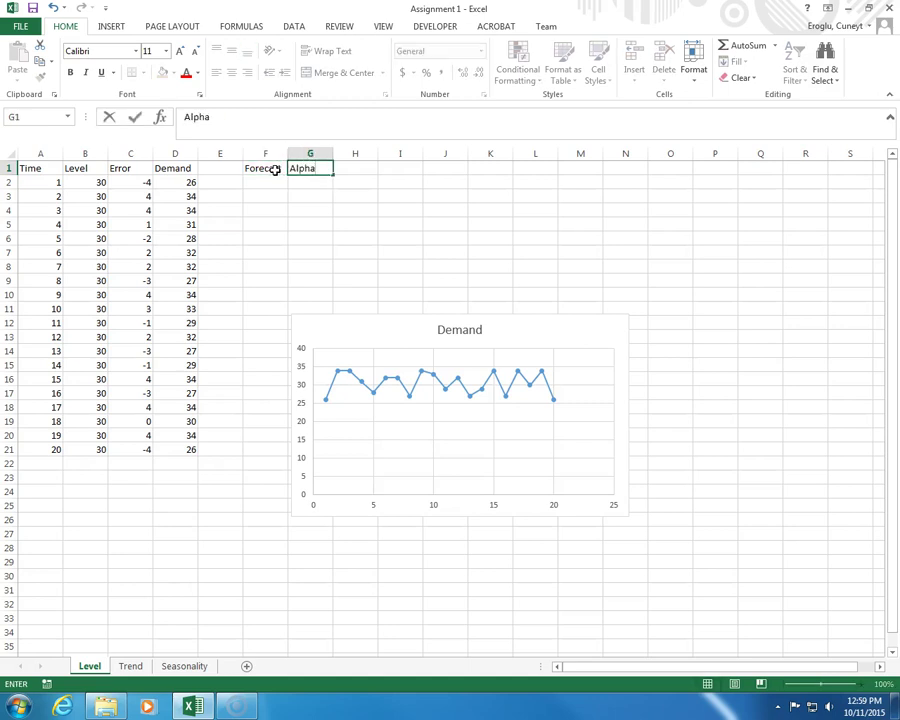
{"action": "type", "text": "="}
{"action": "key", "text": "Tab"}
{"action": "type", "text": "0.5"}
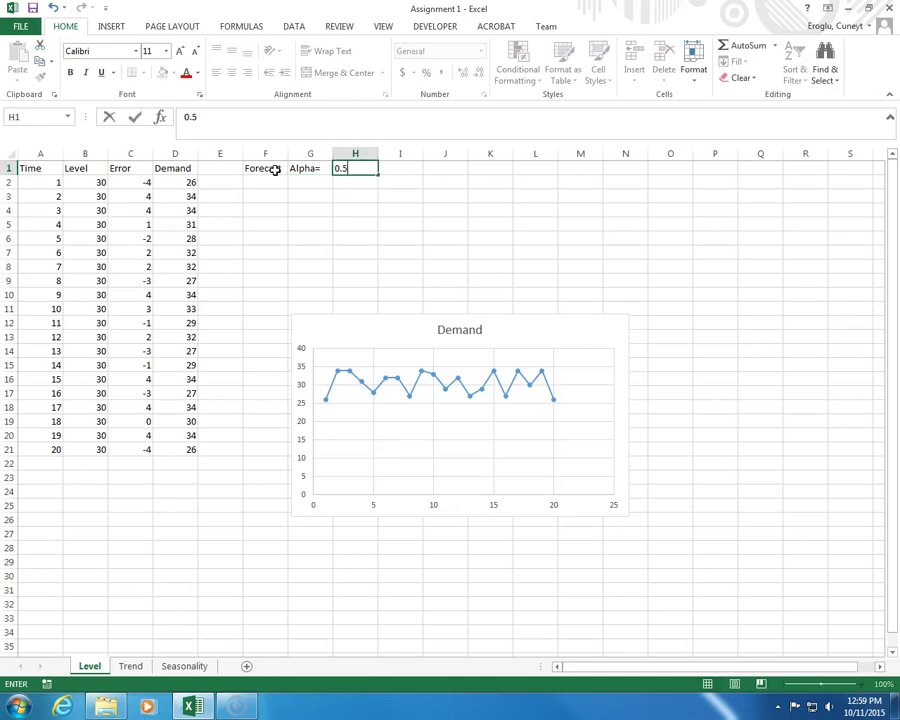
{"action": "key", "text": "Return"}
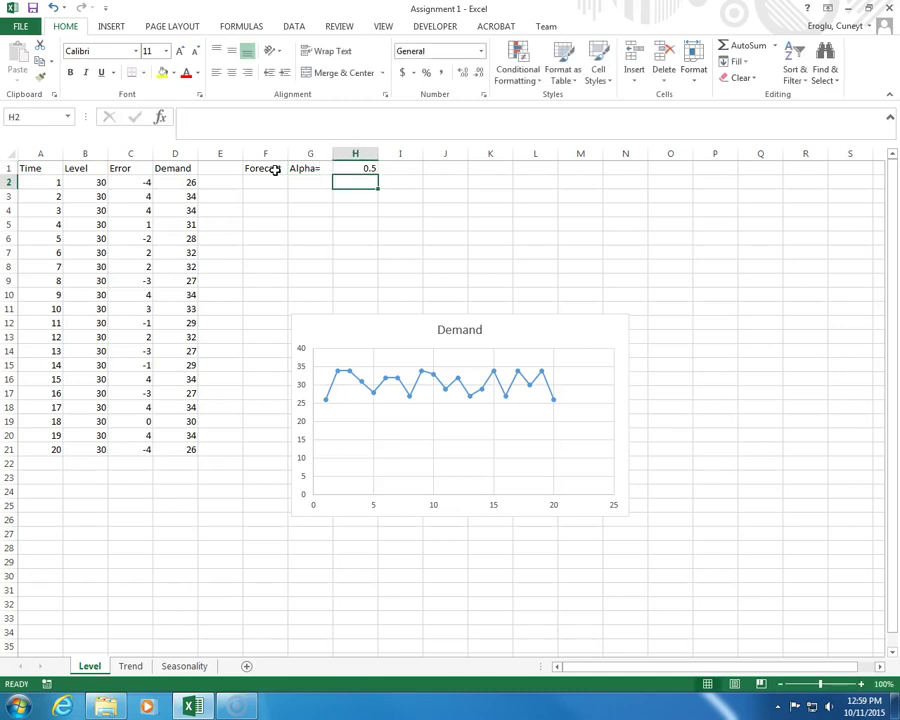
Enter 28 as the initial forecast in F2 for the first time period.
{"action": "left_click", "coordinate": [266, 181]}
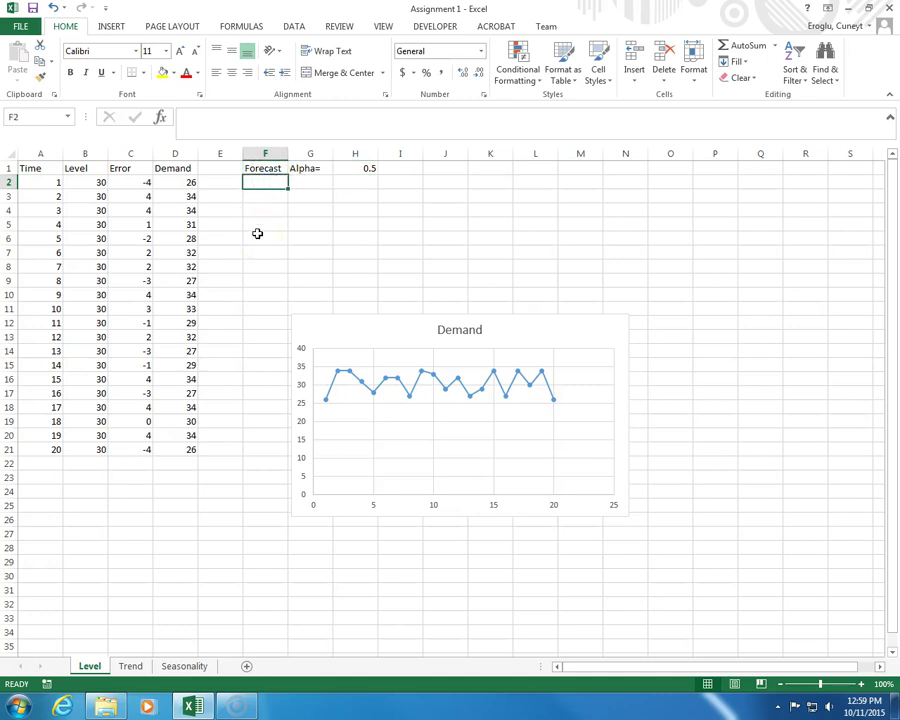
{"action": "left_click", "coordinate": [250, 186]}
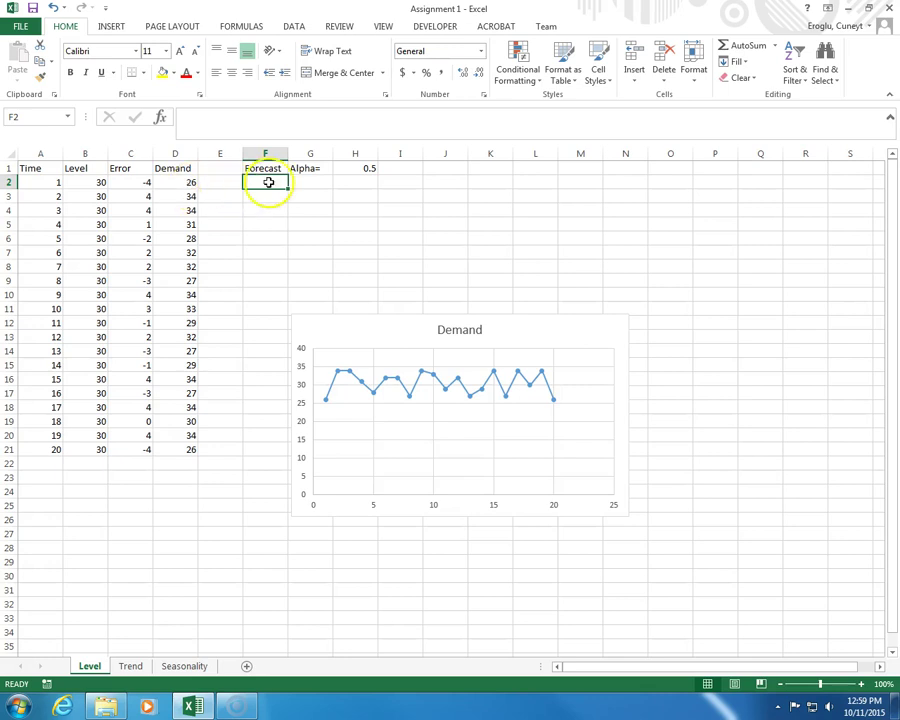
{"action": "left_click", "coordinate": [276, 183]}
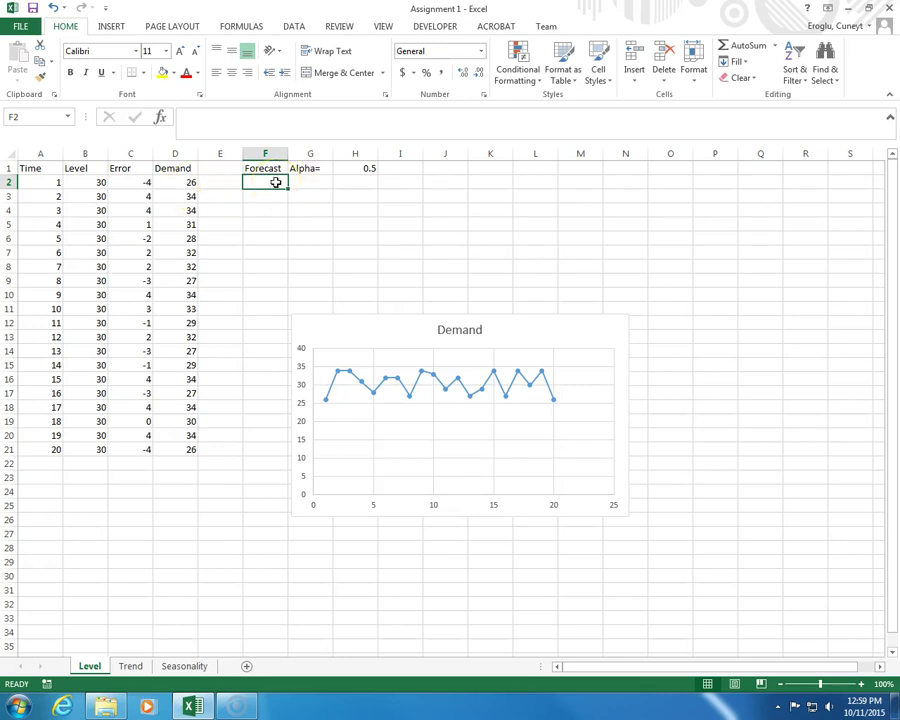
{"action": "type", "text": "28"}
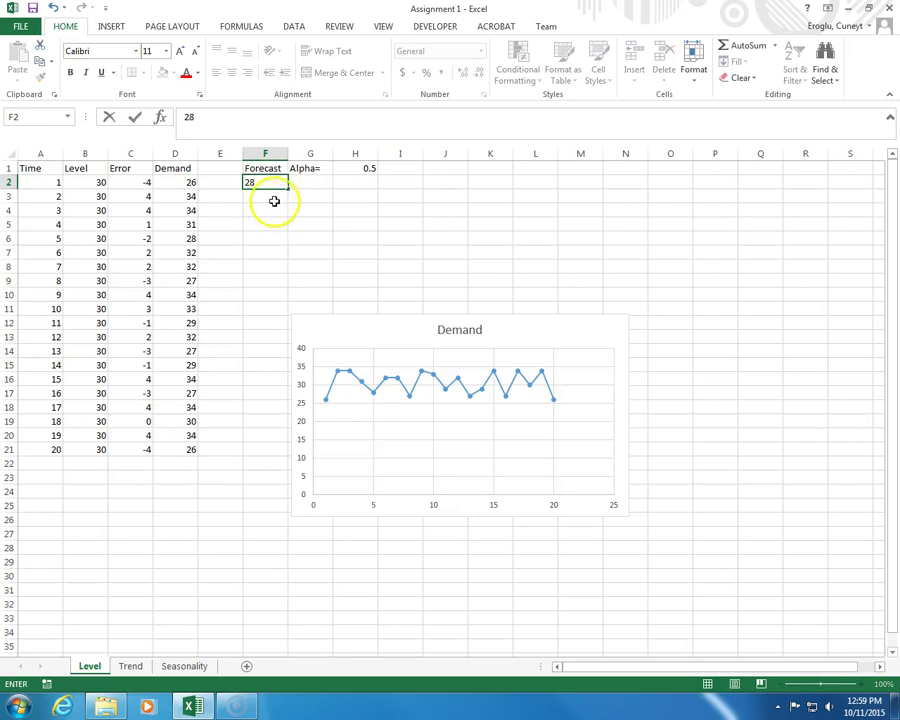
{"action": "left_click", "coordinate": [274, 201]}
{"action": "left_click", "coordinate": [265, 184]}
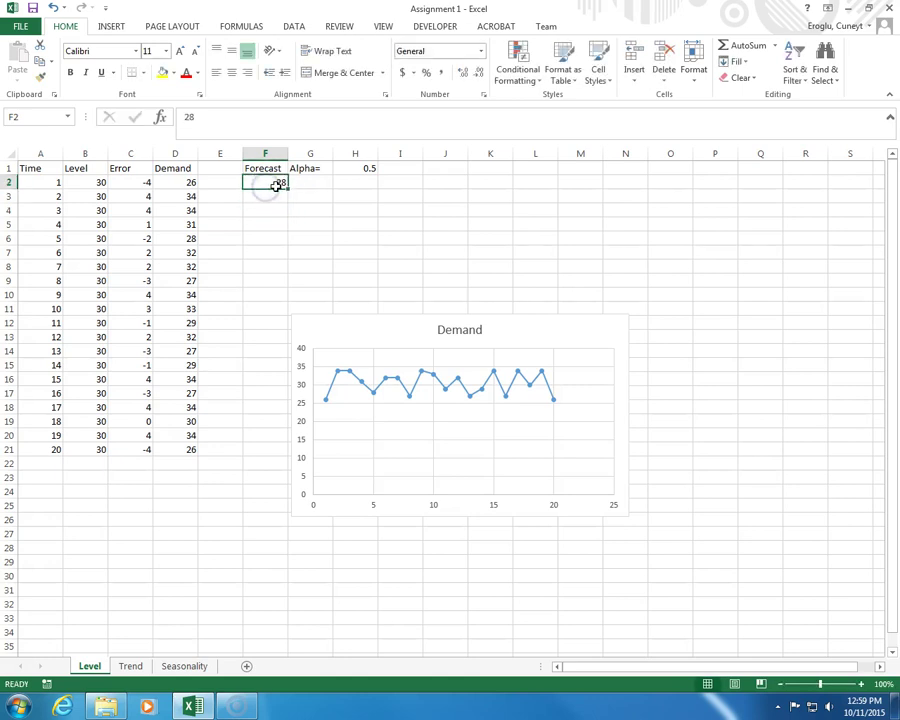
{"action": "left_click", "coordinate": [355, 170]}
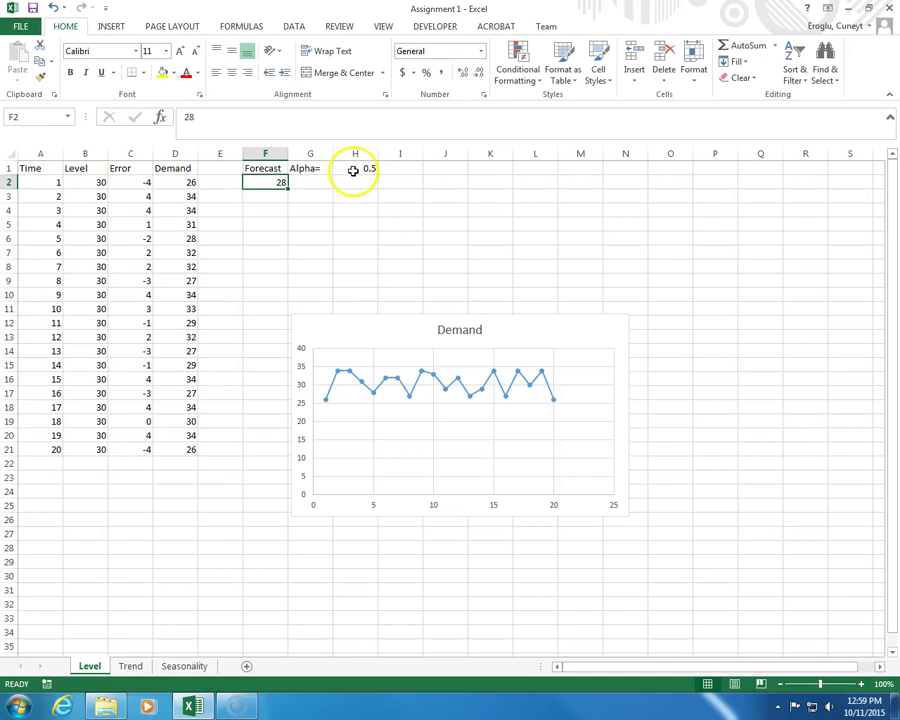
{"action": "left_click", "coordinate": [267, 183]}
{"action": "left_click", "coordinate": [355, 168]}
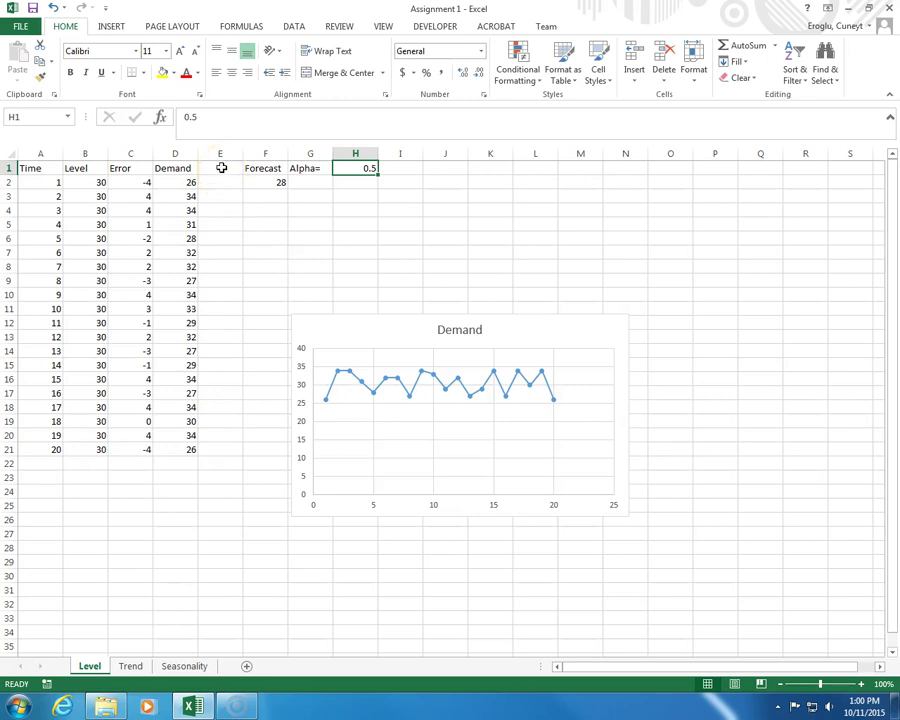
{"action": "left_click", "coordinate": [221, 168]}
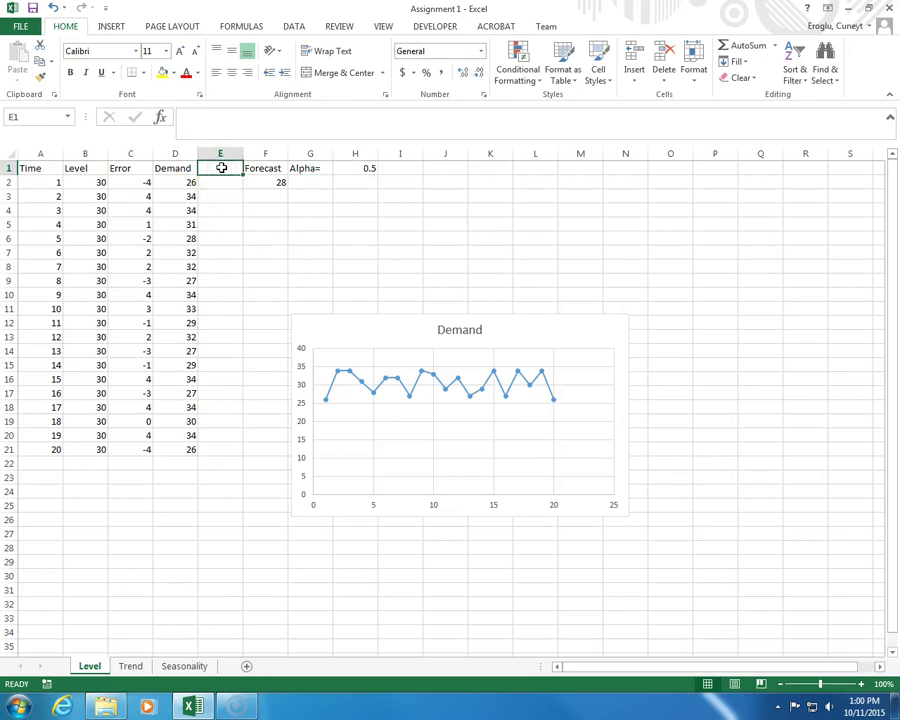
{"action": "type", "text": "Error"}
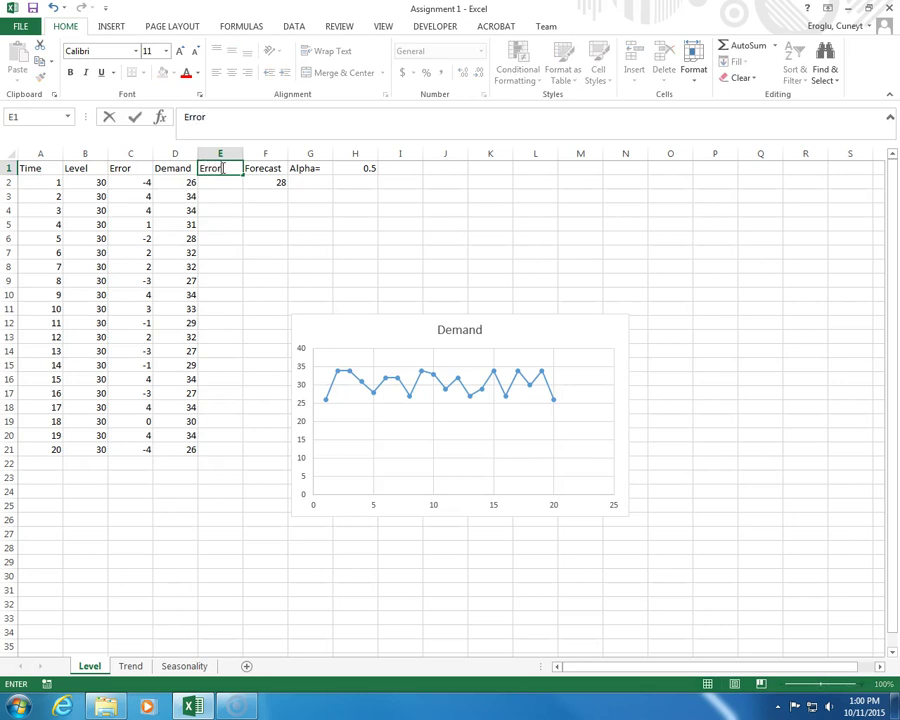
{"action": "key", "text": "Return"}
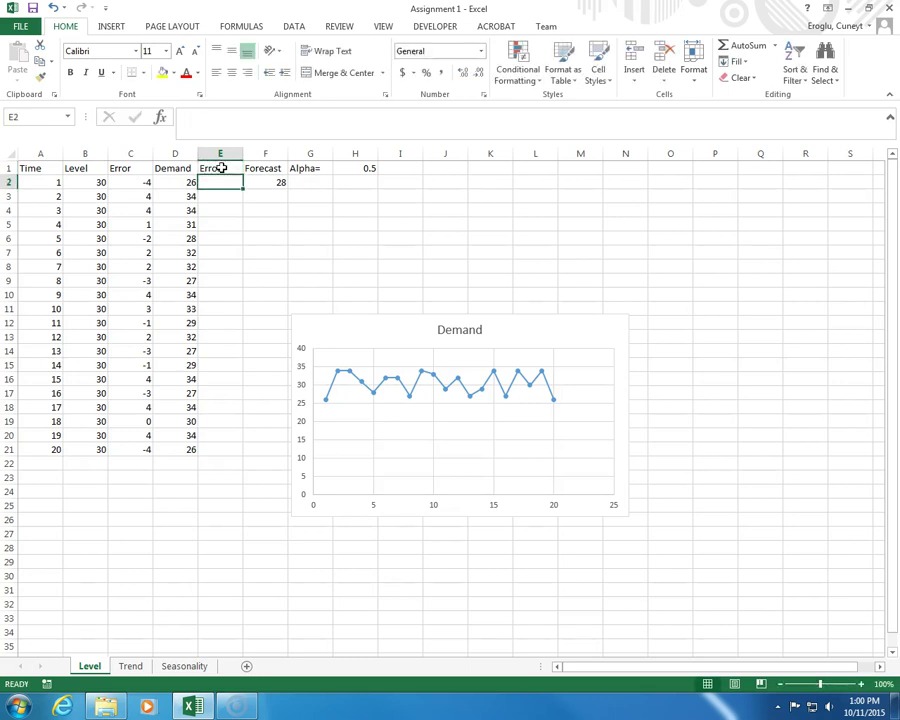
{"action": "left_click", "coordinate": [221, 168]}
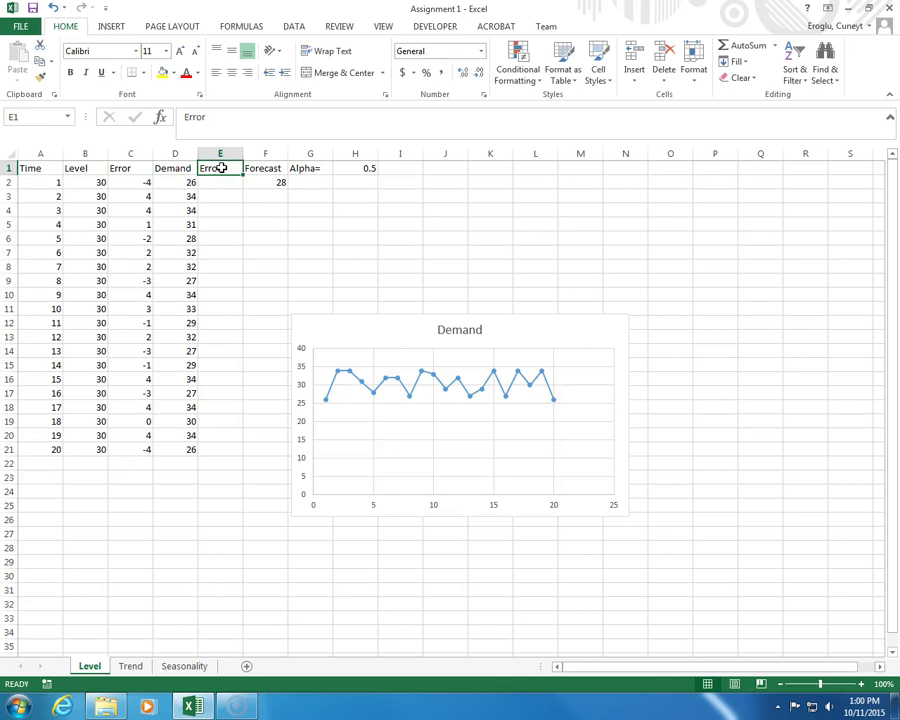
{"action": "key", "text": "Delete"}
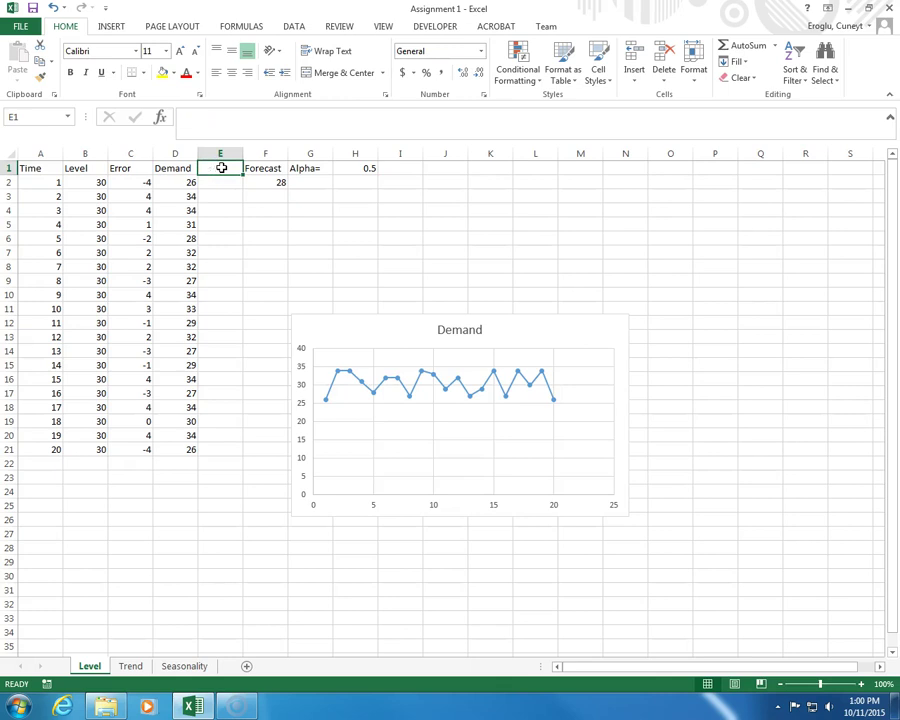
Add an Error header in J1 and calculate demand minus forecast in J2 with =D2-F2.
{"action": "left_click", "coordinate": [442, 173]}
{"action": "type", "text": "Error"}
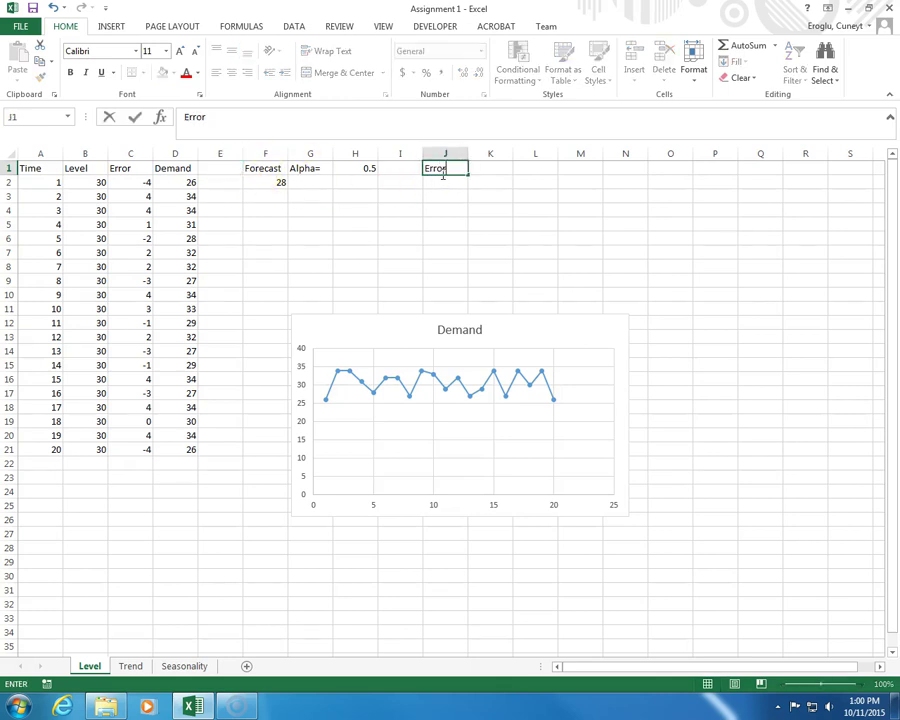
{"action": "key", "text": "Return"}
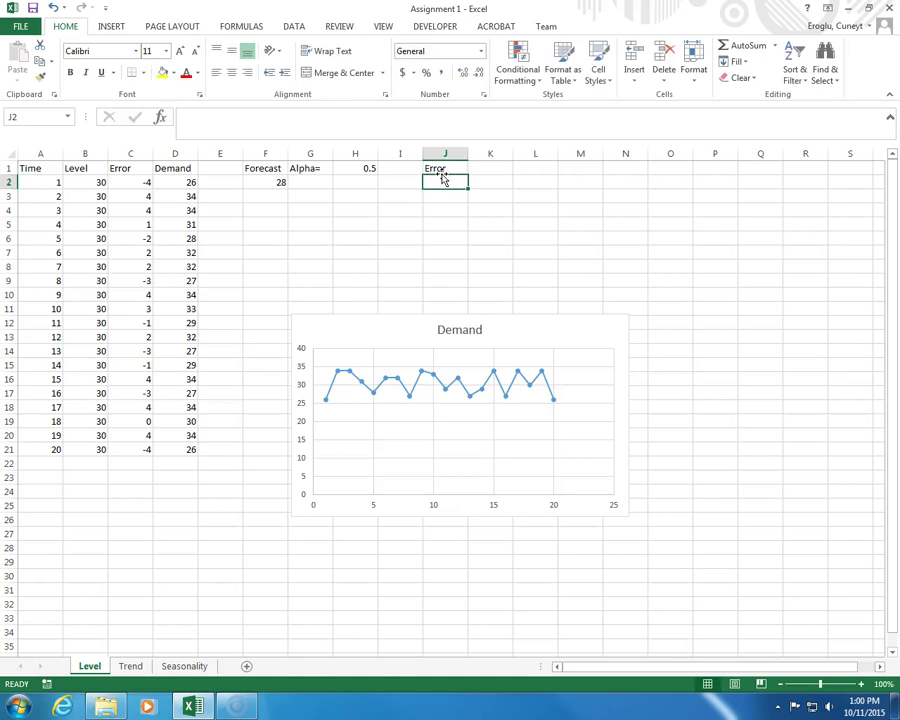
{"action": "type", "text": "="}
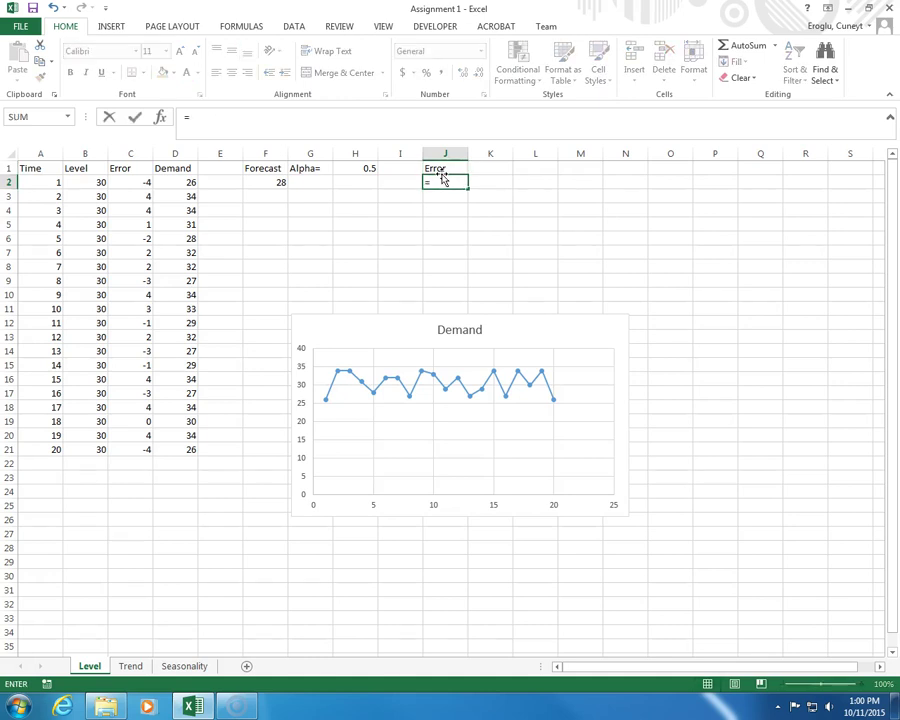
{"action": "left_click", "coordinate": [177, 180]}
{"action": "type", "text": "-"}
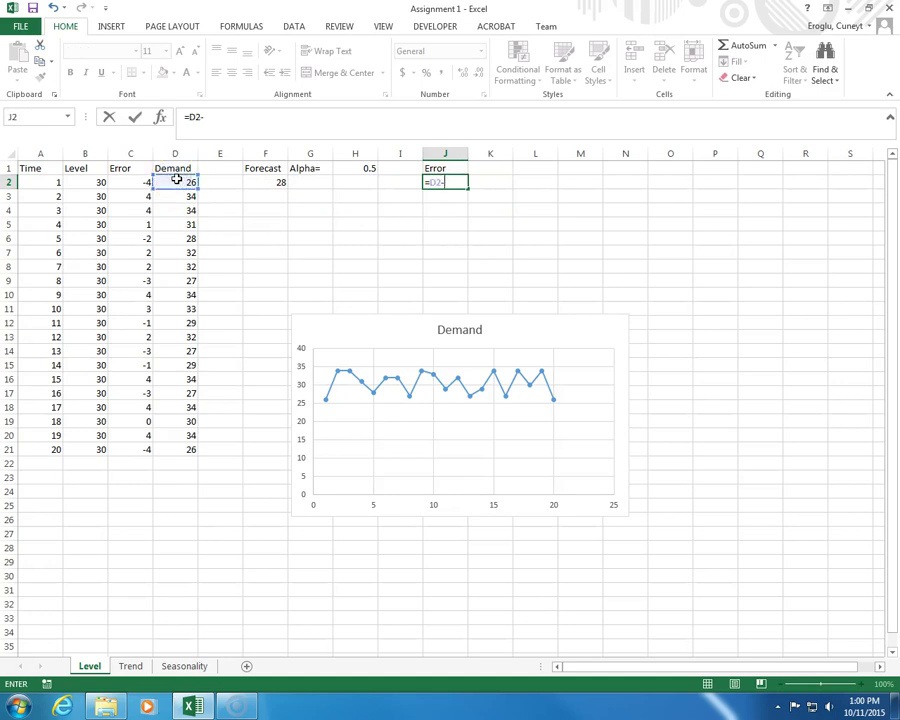
{"action": "left_click", "coordinate": [252, 184]}
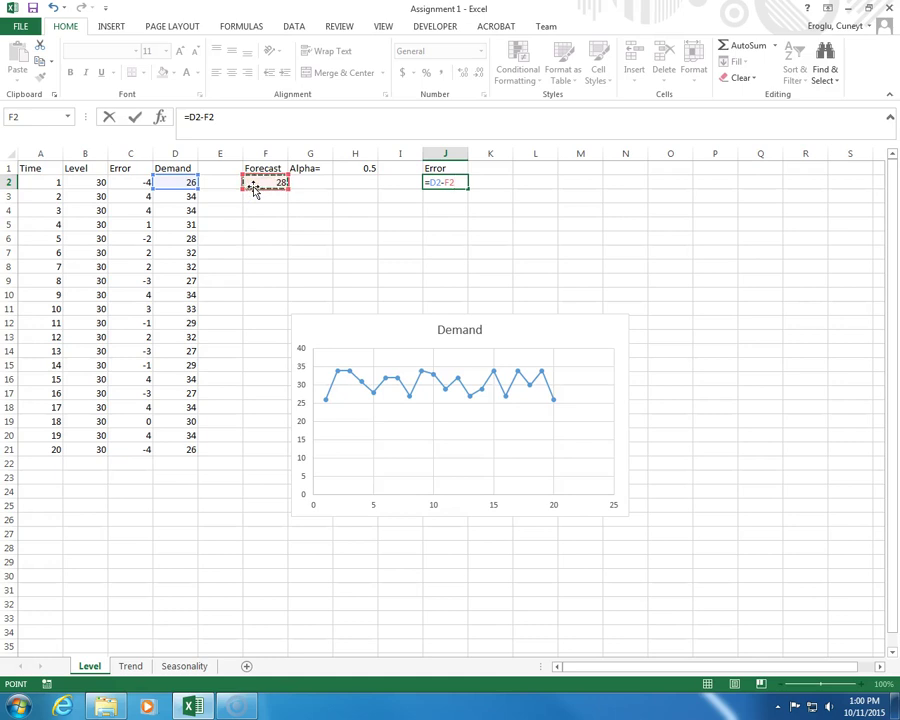
{"action": "key", "text": "Return"}
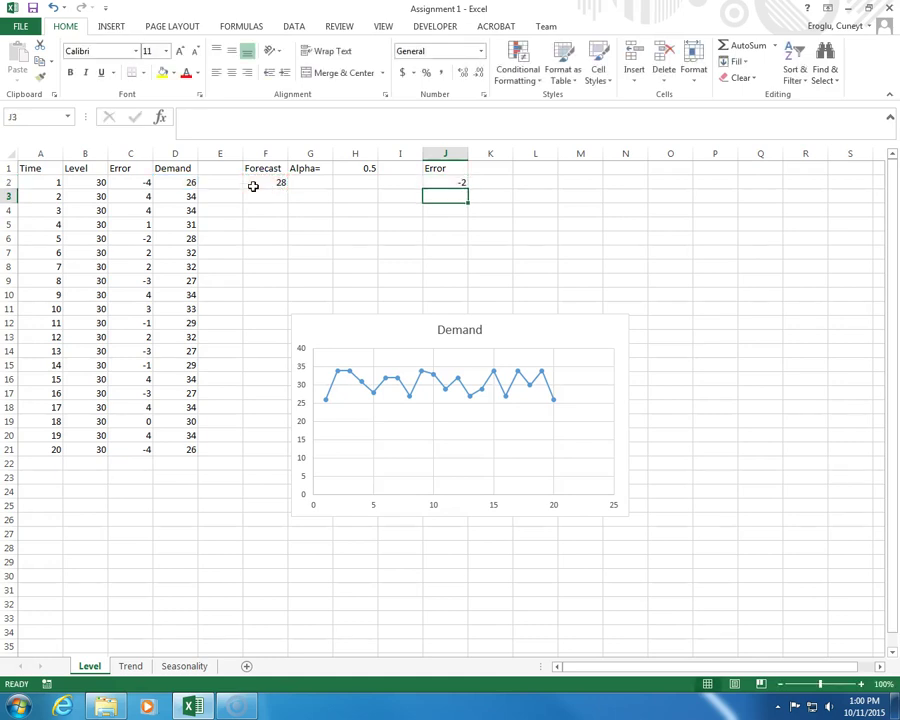
Move the Demand chart below the data table and fill the error formula from J2 down to J21.
{"action": "left_click", "coordinate": [610, 333]}
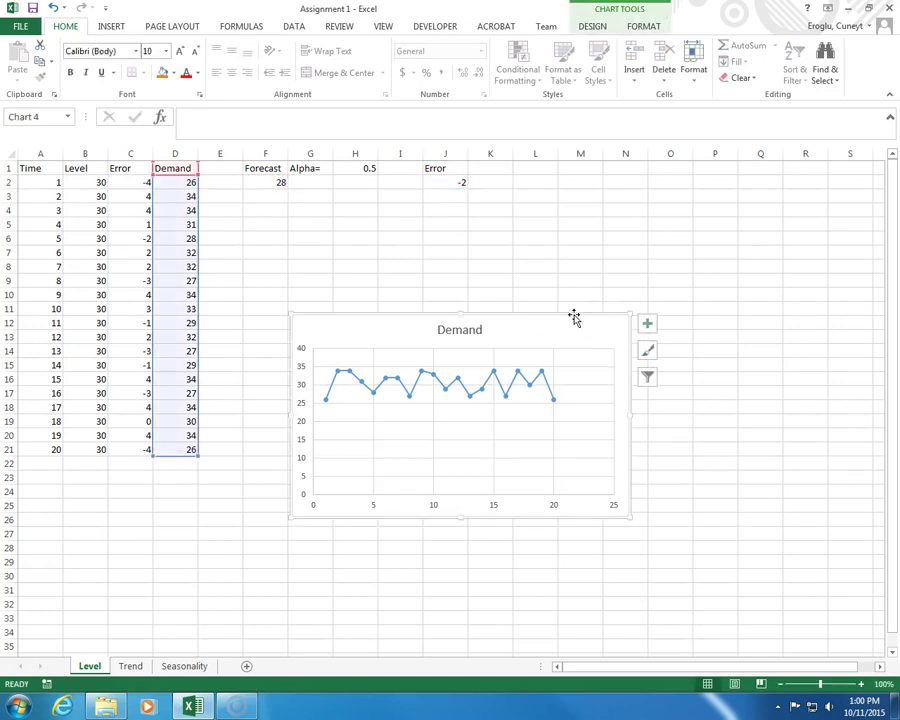
{"action": "left_click_drag", "start_coordinate": [572, 316], "coordinate": [323, 486]}
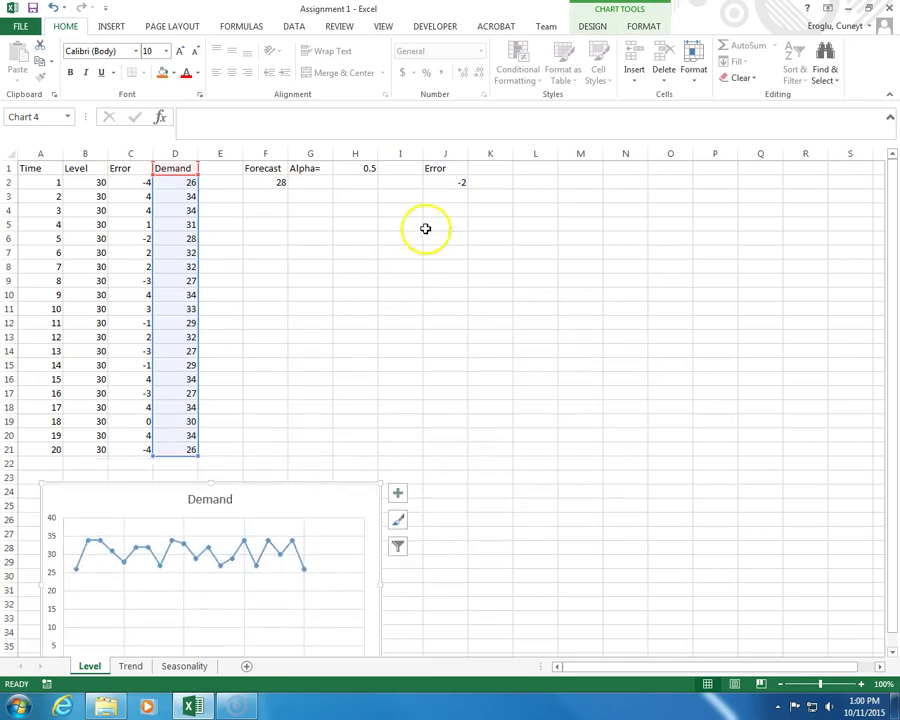
{"action": "left_click", "coordinate": [459, 183]}
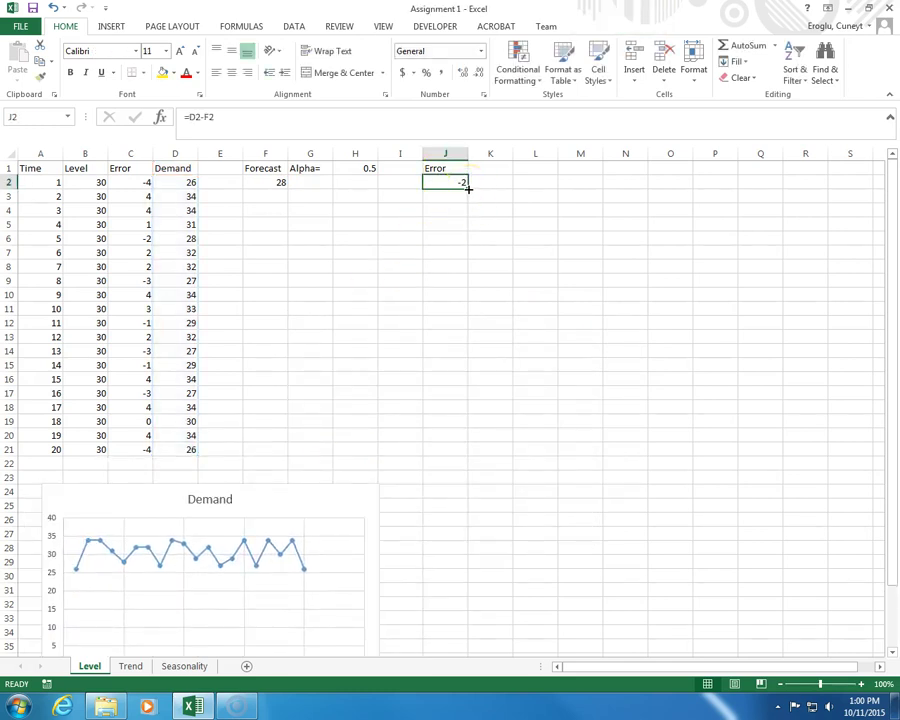
{"action": "left_click_drag", "start_coordinate": [467, 188], "coordinate": [448, 451]}
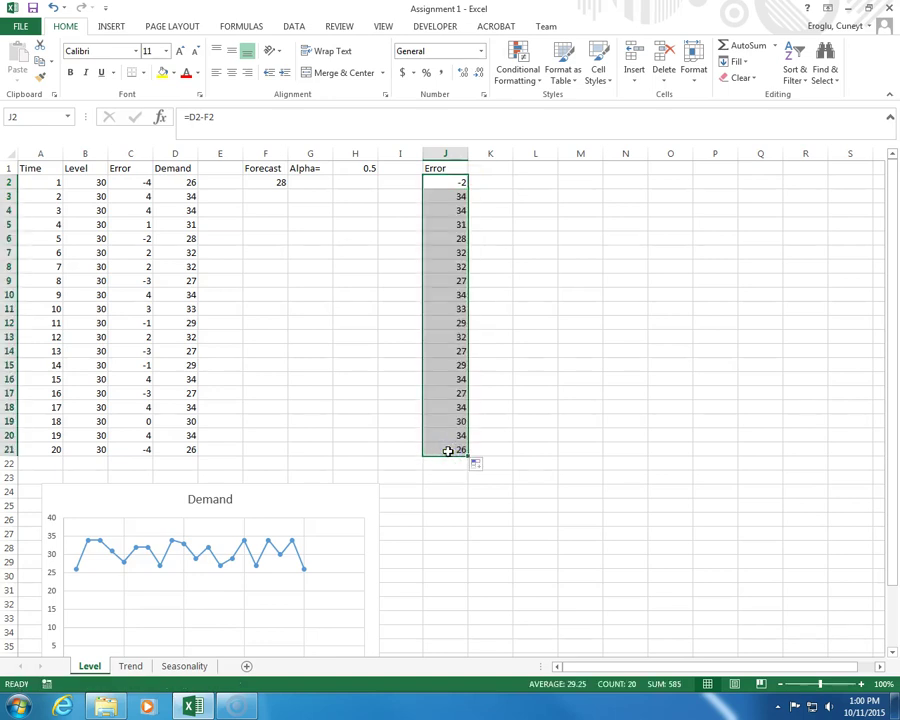
{"action": "left_click", "coordinate": [454, 291]}
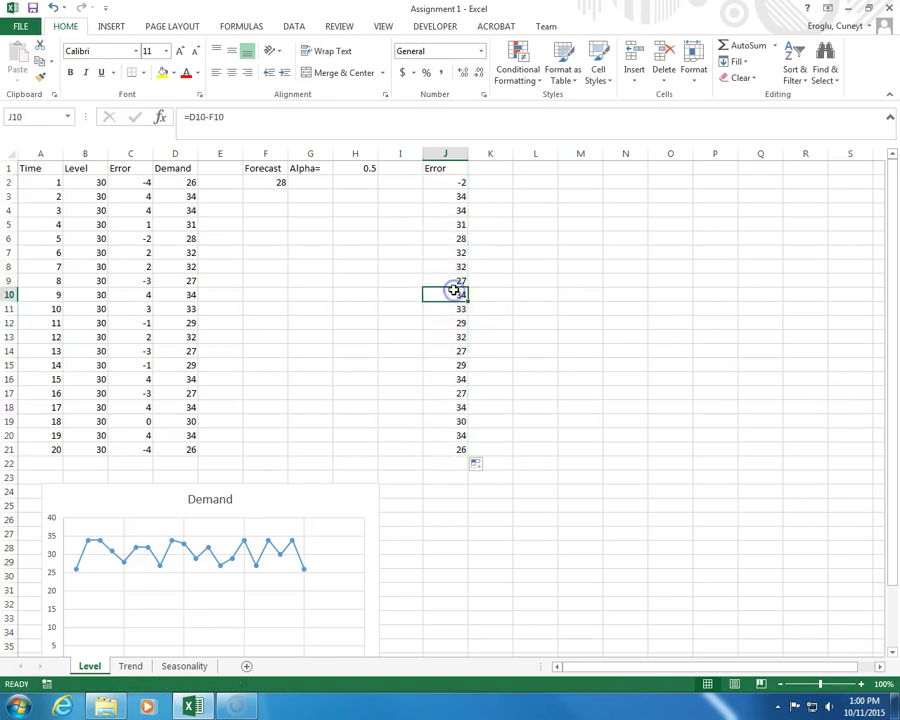
{"action": "left_click", "coordinate": [241, 121]}
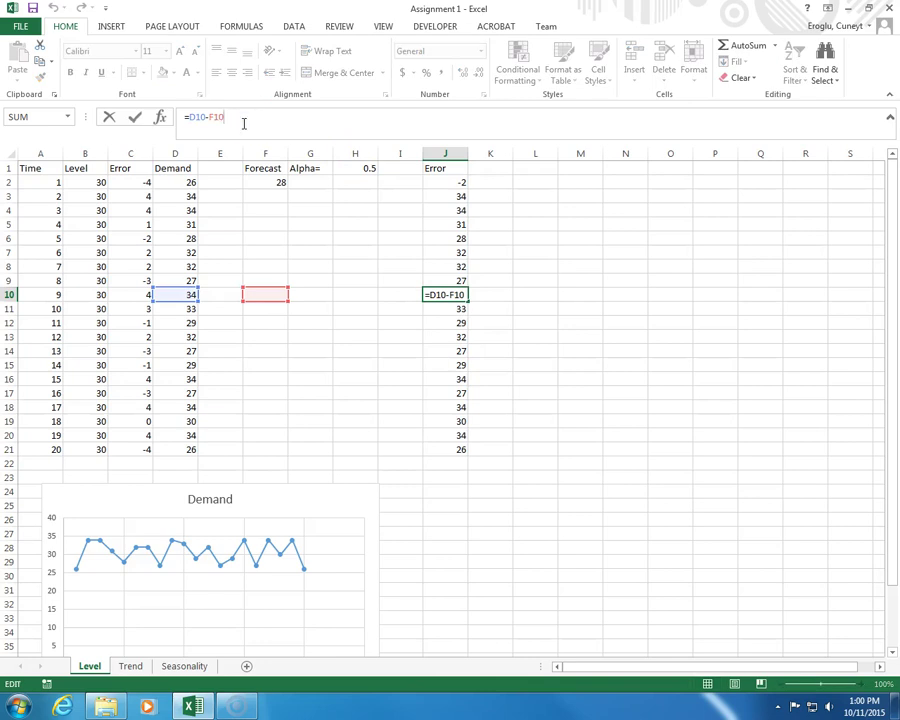
{"action": "key", "text": "Escape"}
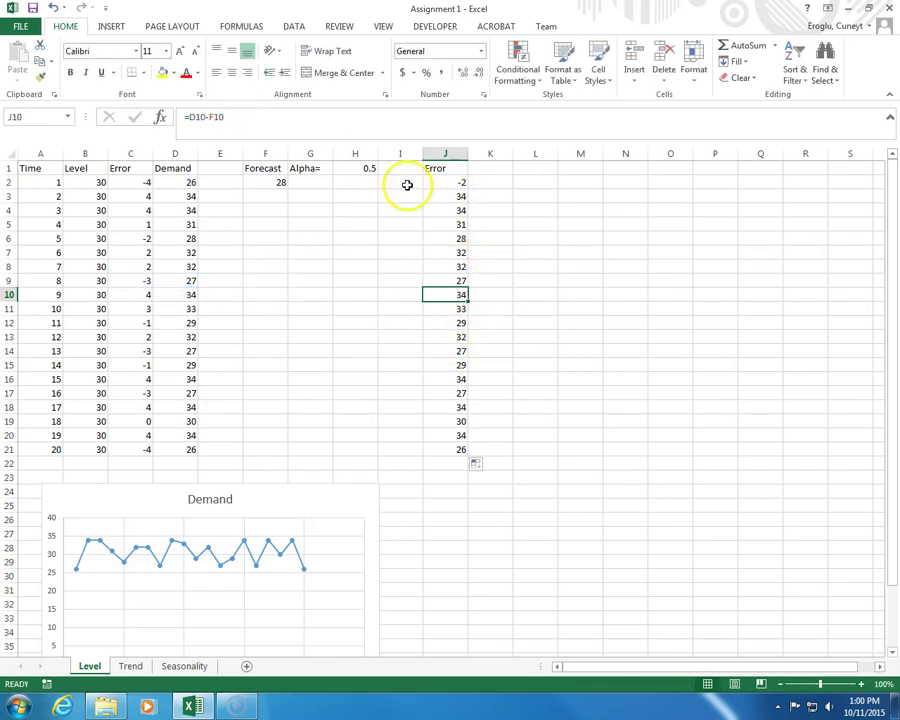
Calculate the second period's forecast in F3 from the previous forecast, alpha and previous error with =F2+H1*J2.
{"action": "left_click", "coordinate": [275, 182]}
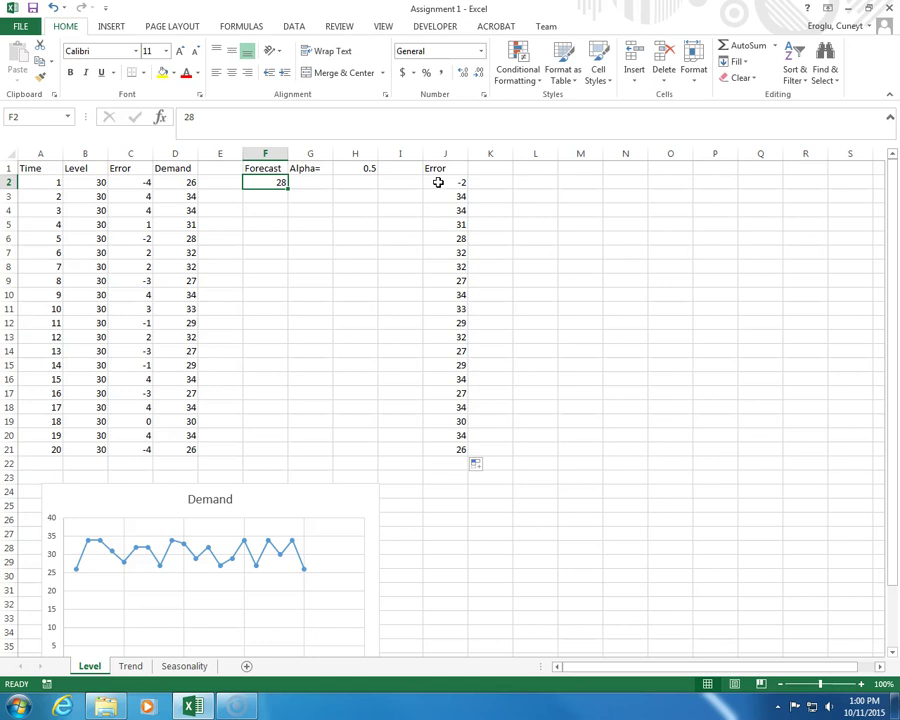
{"action": "key", "text": "Return"}
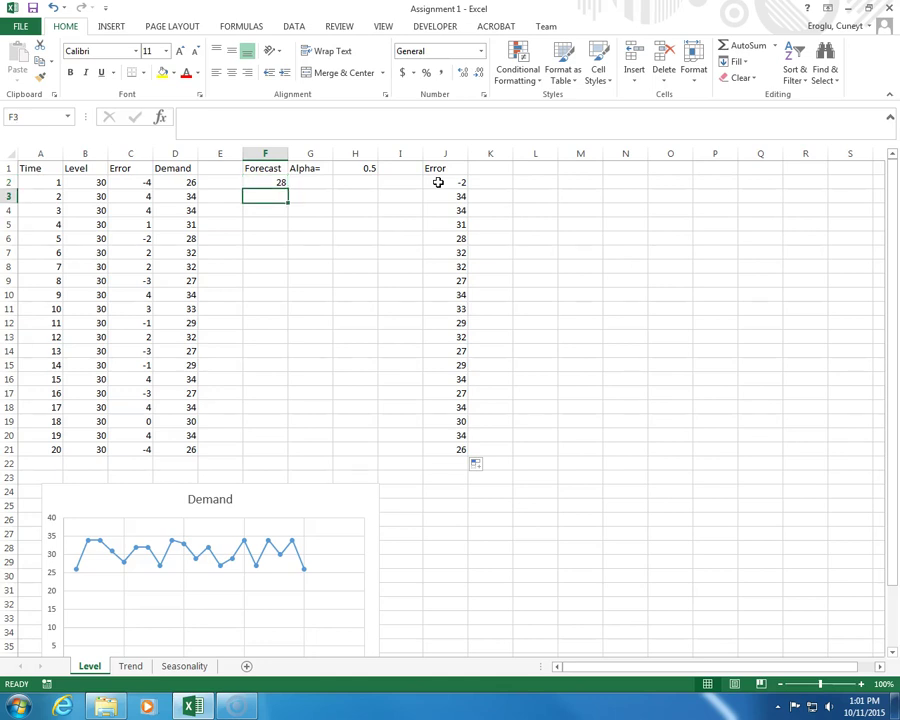
{"action": "type", "text": "="}
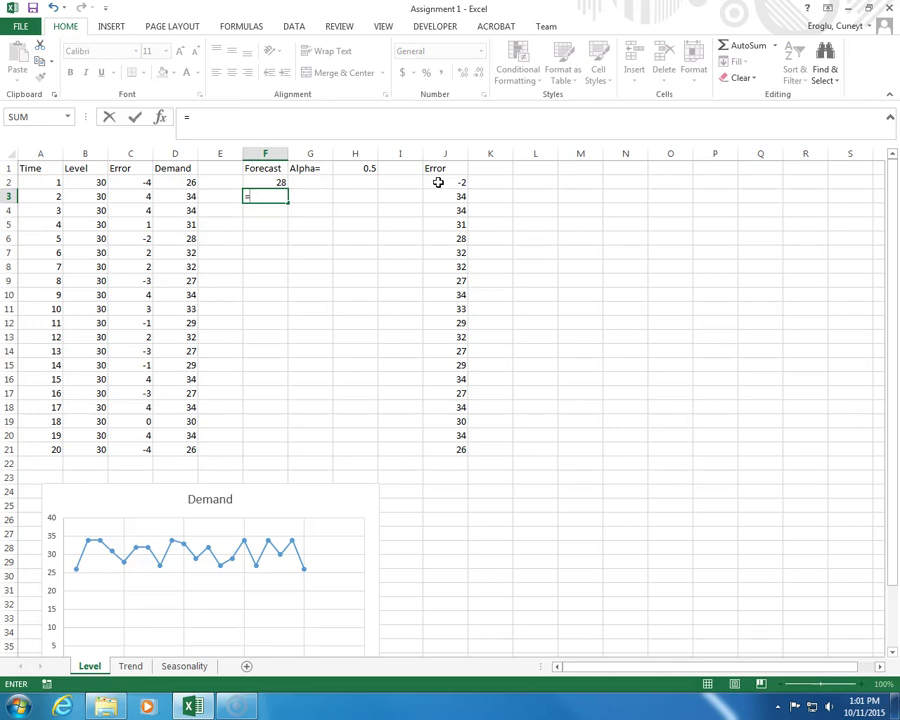
{"action": "left_click", "coordinate": [266, 182]}
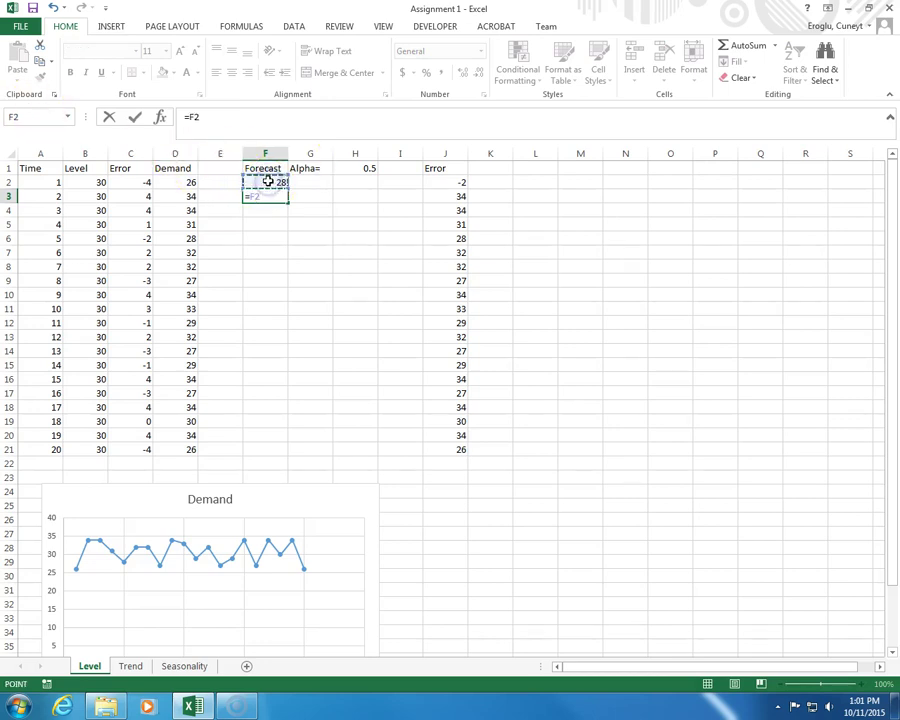
{"action": "type", "text": "+"}
{"action": "left_click", "coordinate": [359, 168]}
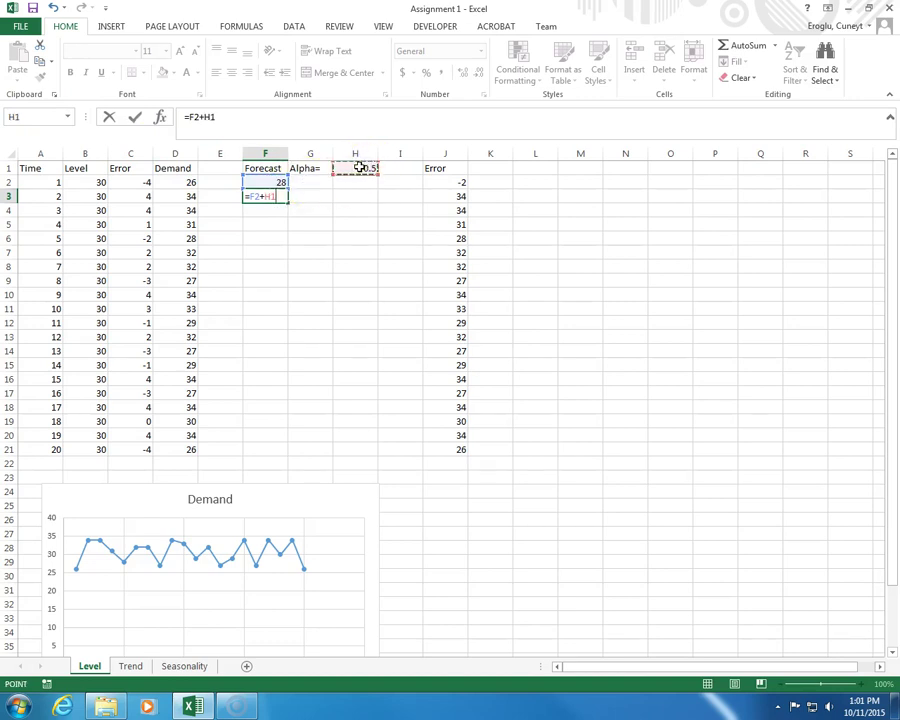
{"action": "type", "text": "*"}
{"action": "left_click", "coordinate": [436, 183]}
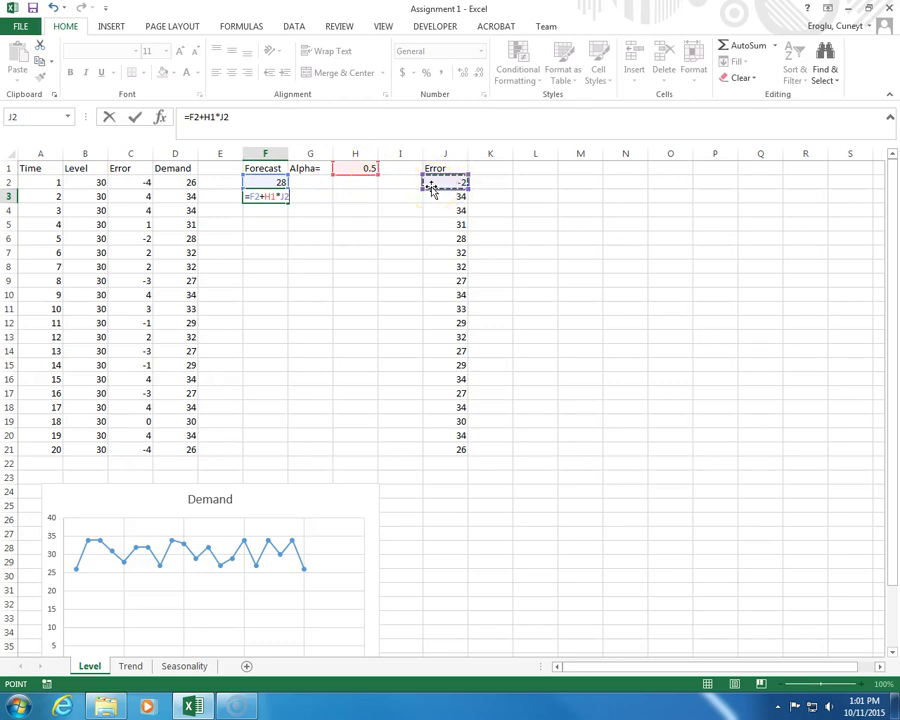
{"action": "key", "text": "Return"}
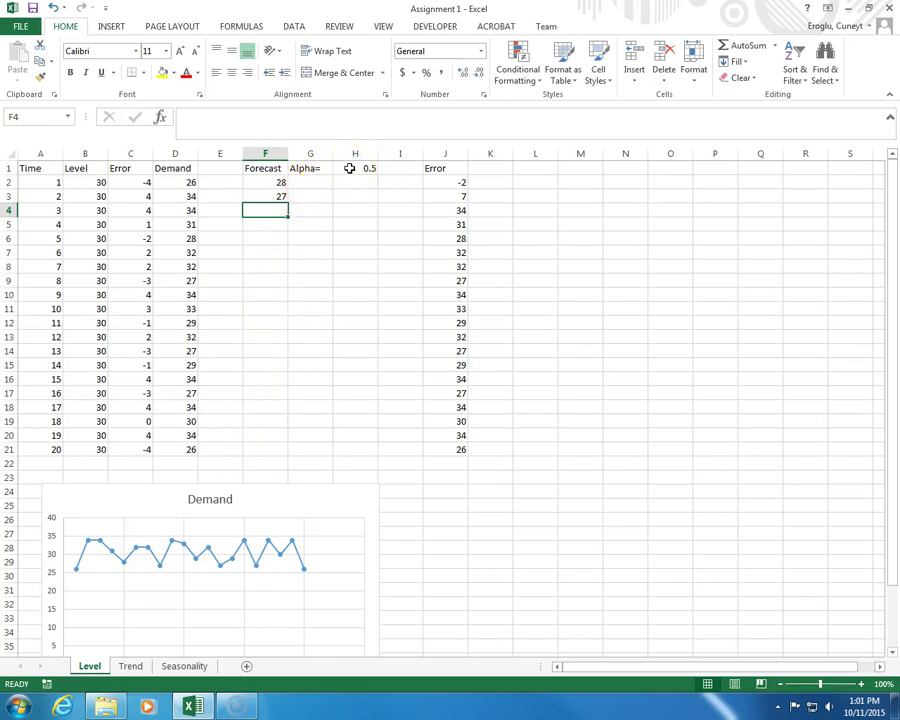
Lock the alpha row reference in F3's formula as H$1 and fill the formula down to F21.
{"action": "left_click", "coordinate": [279, 193]}
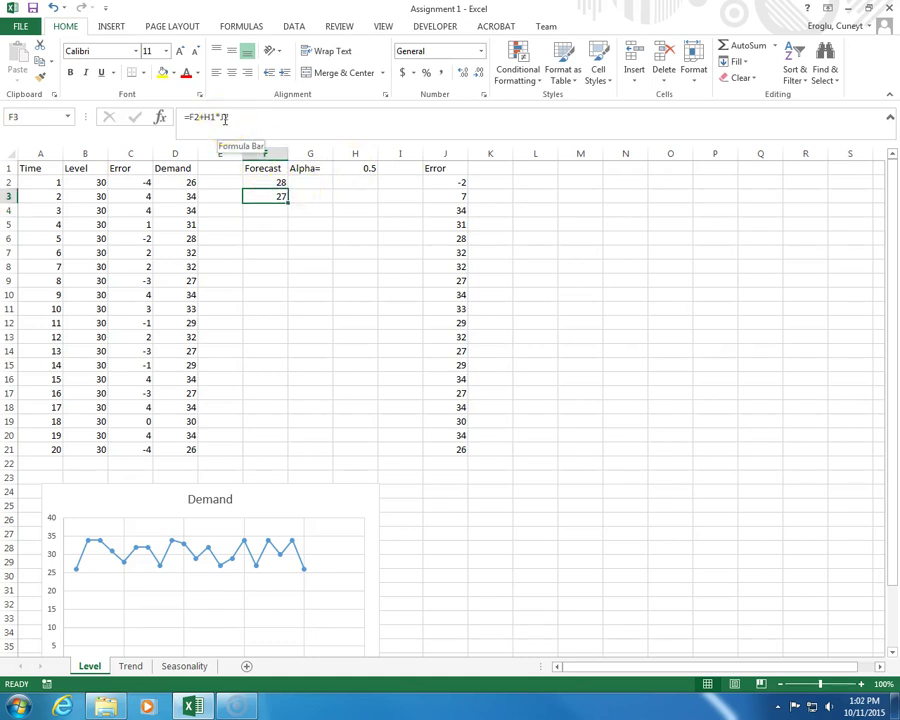
{"action": "left_click", "coordinate": [210, 119]}
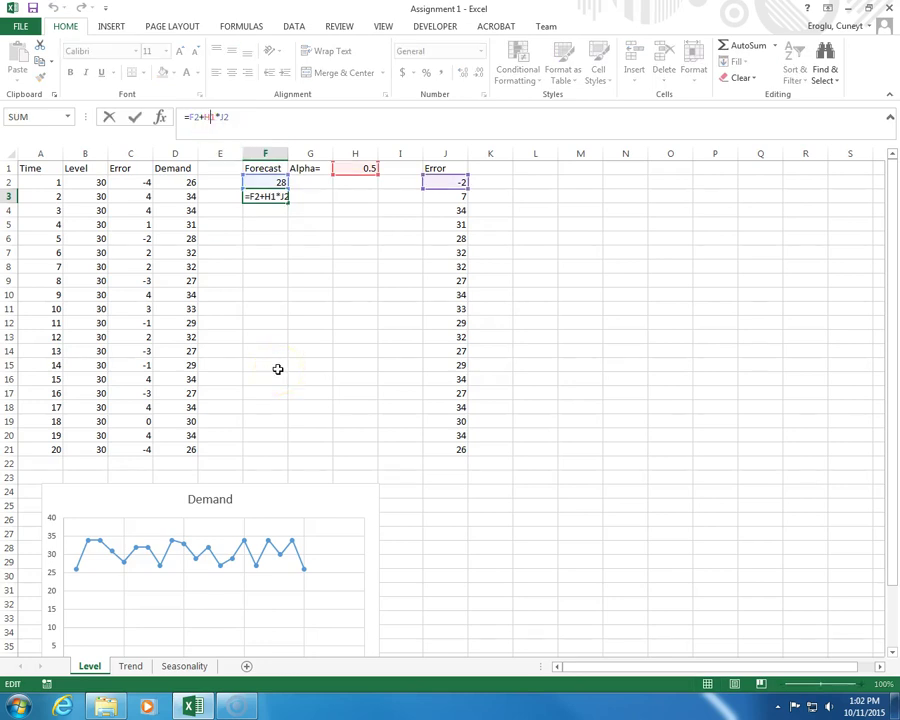
{"action": "type", "text": "$"}
{"action": "key", "text": "Return"}
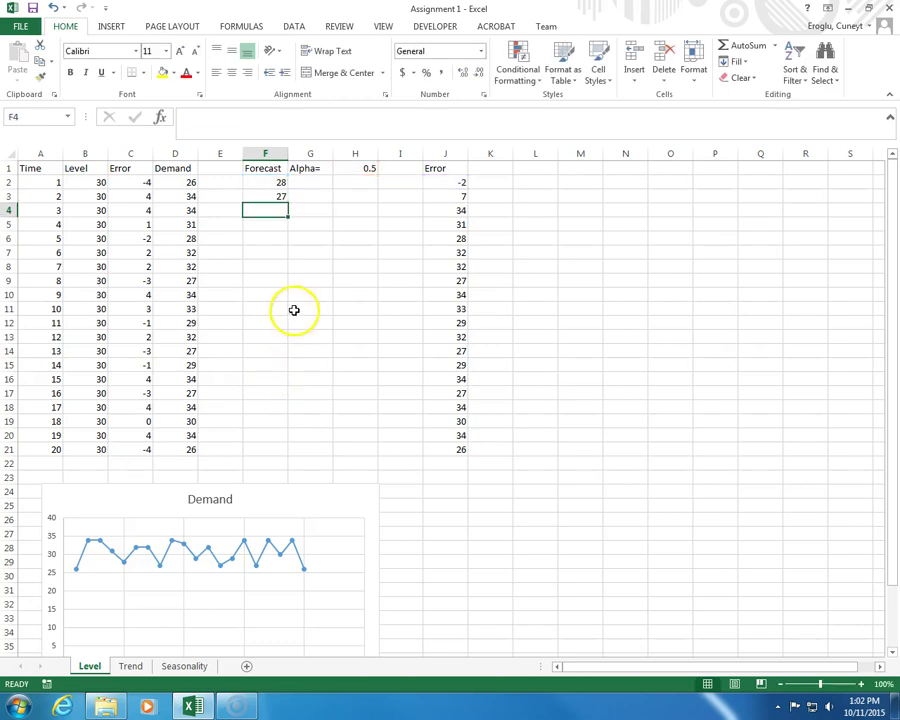
{"action": "left_click", "coordinate": [263, 192]}
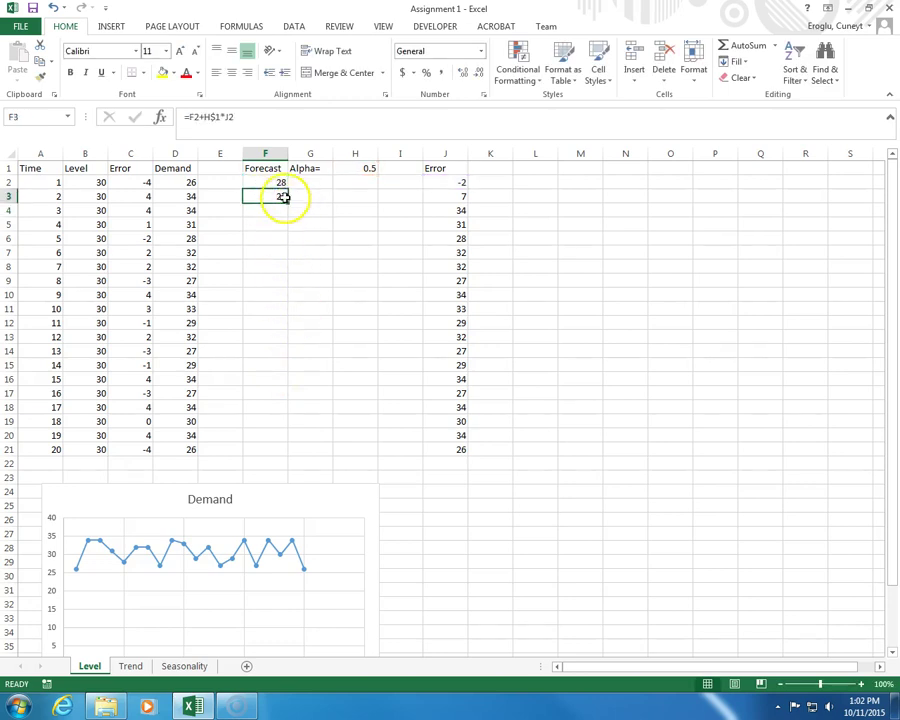
{"action": "left_click_drag", "start_coordinate": [285, 203], "coordinate": [280, 454]}
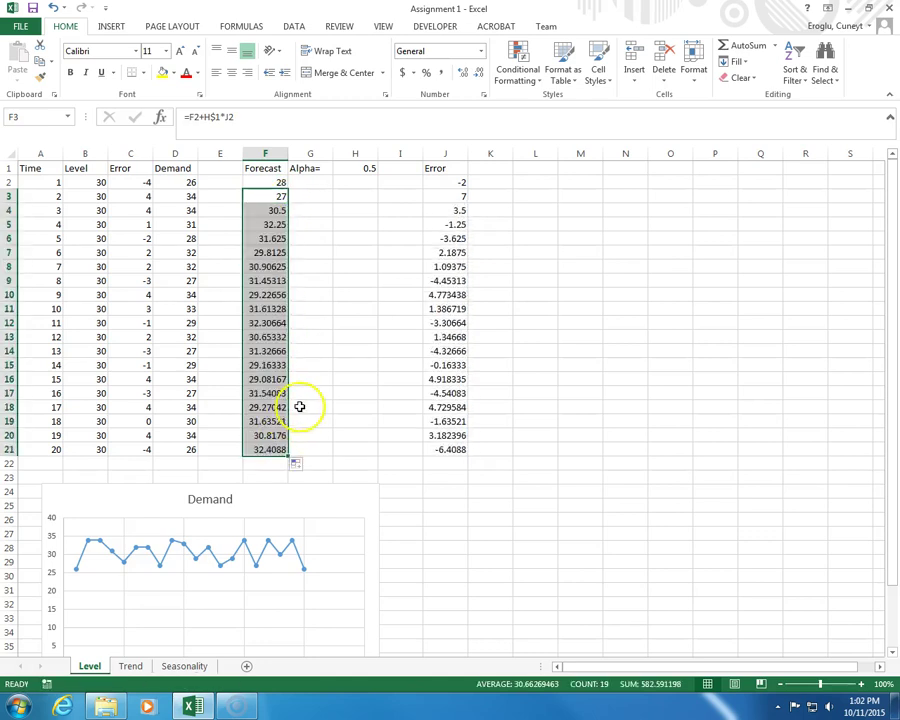
Format the forecast values in F2:F21 with the Number category and two decimal places.
{"action": "left_click_drag", "start_coordinate": [272, 181], "coordinate": [255, 444]}
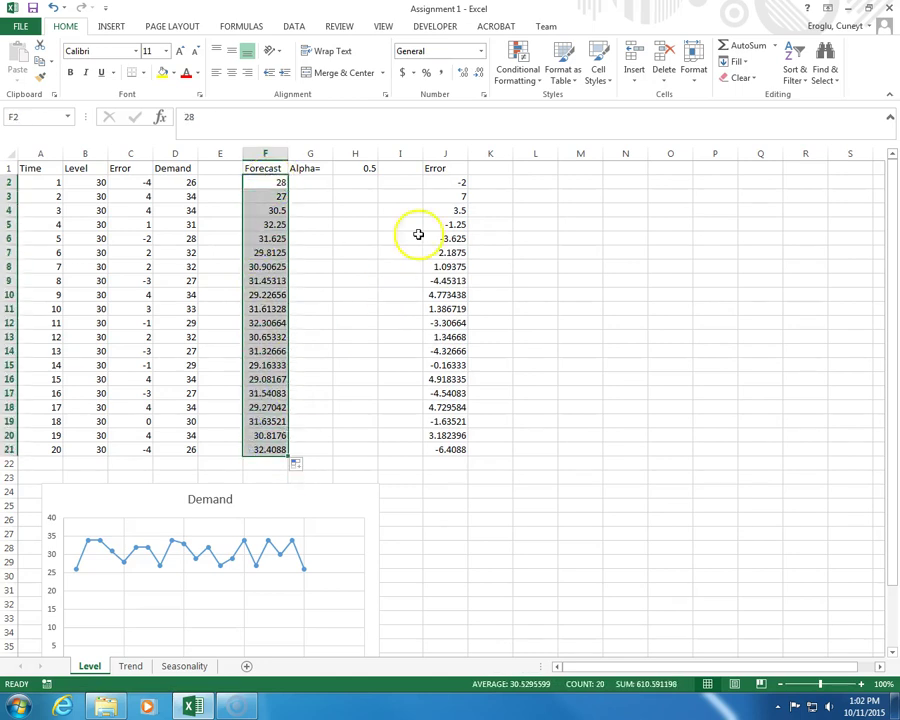
{"action": "left_click", "coordinate": [484, 94]}
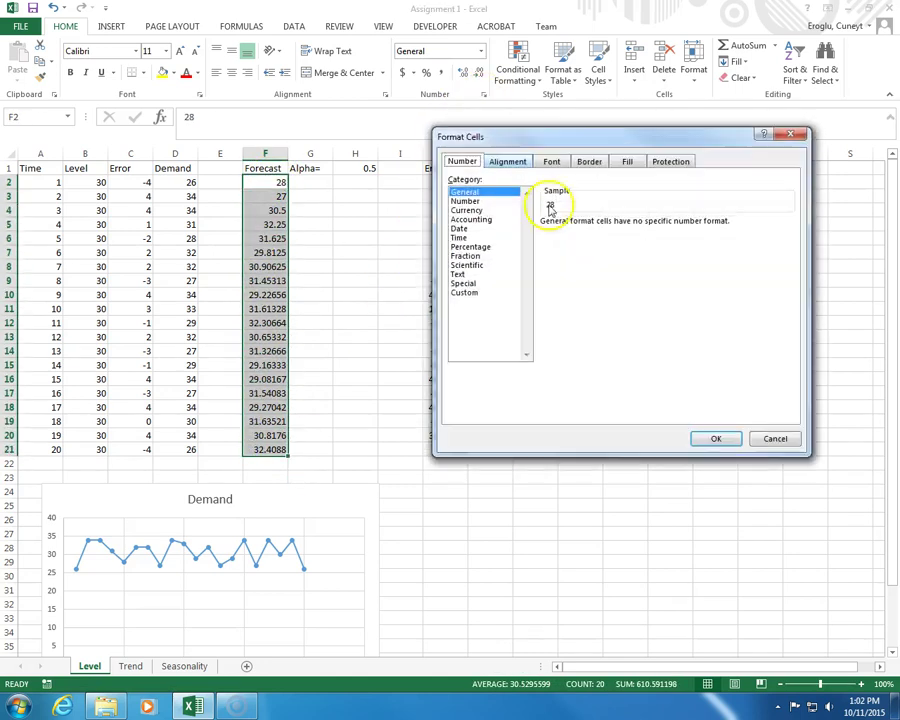
{"action": "left_click", "coordinate": [478, 202]}
{"action": "left_click", "coordinate": [708, 438]}
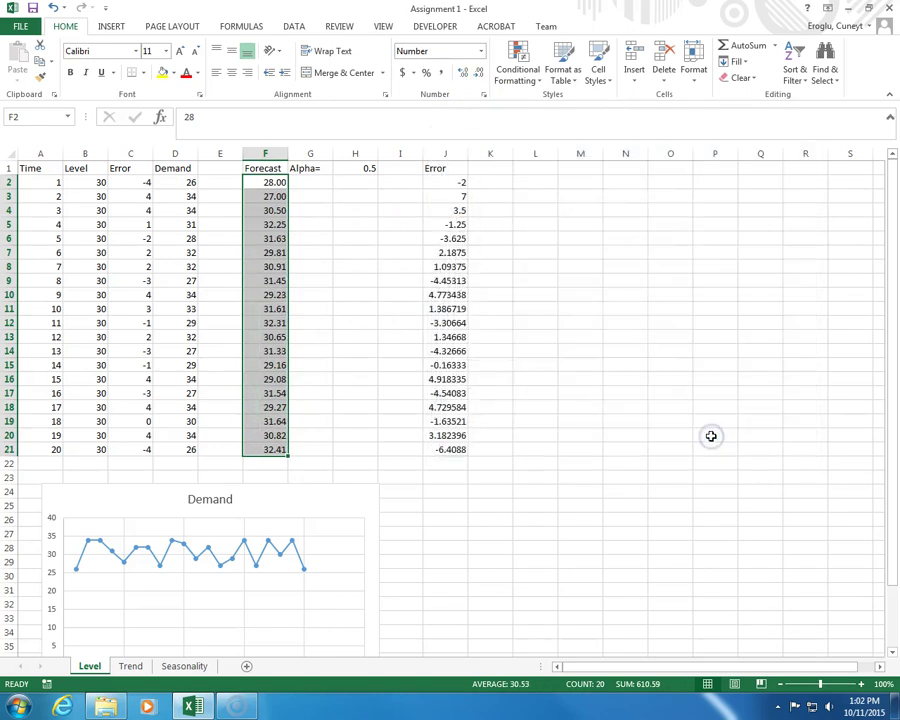
Check the filled forecast formulas in F3, F7 and F9 and the cells that F9 references.
{"action": "left_click", "coordinate": [268, 197]}
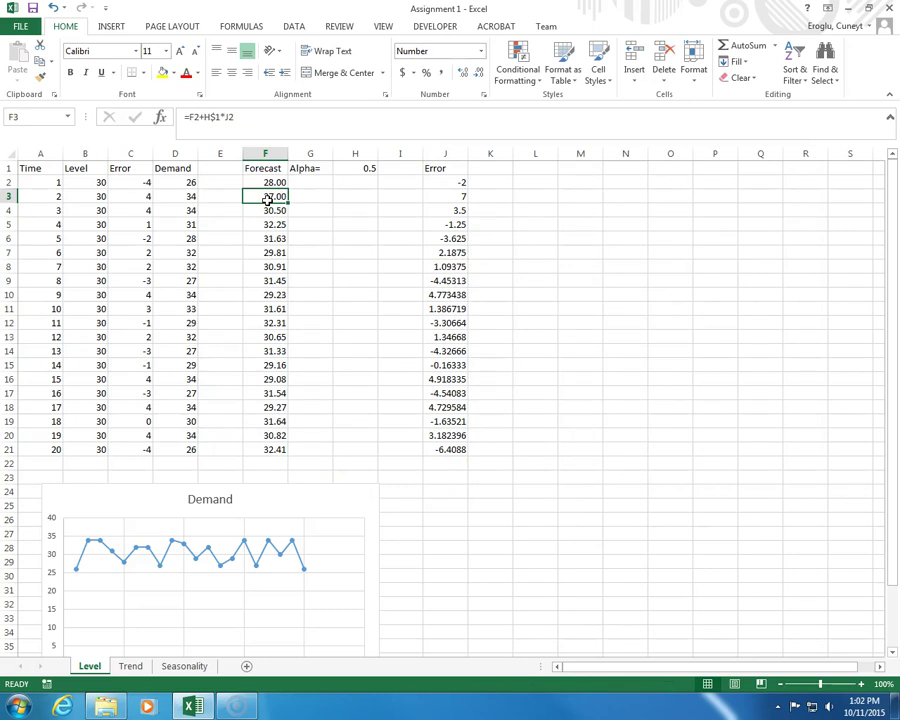
{"action": "left_click", "coordinate": [266, 252]}
{"action": "left_click", "coordinate": [263, 281]}
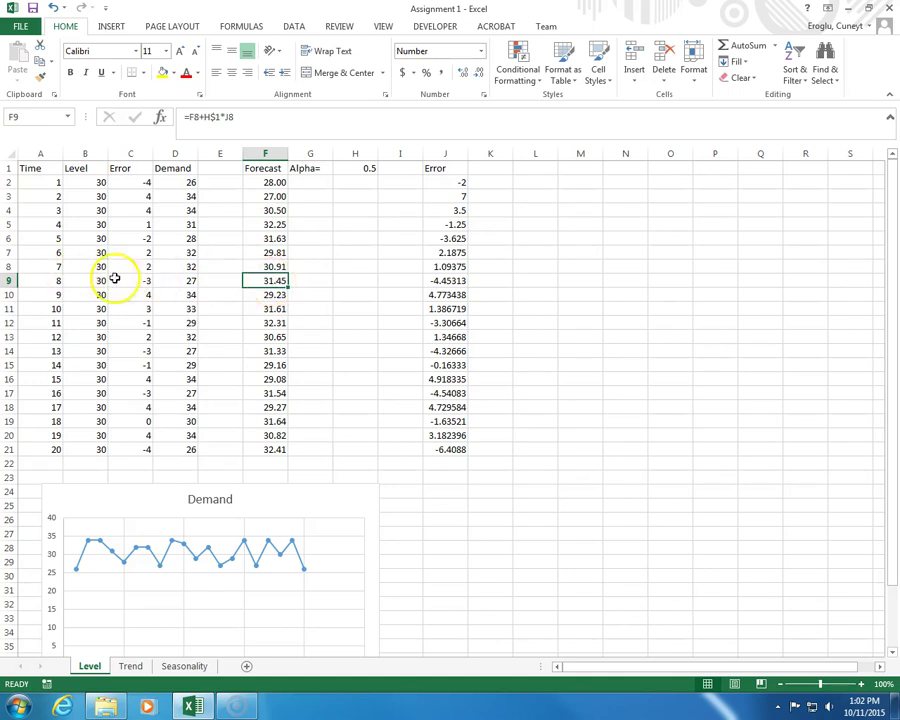
{"action": "left_click", "coordinate": [239, 115]}
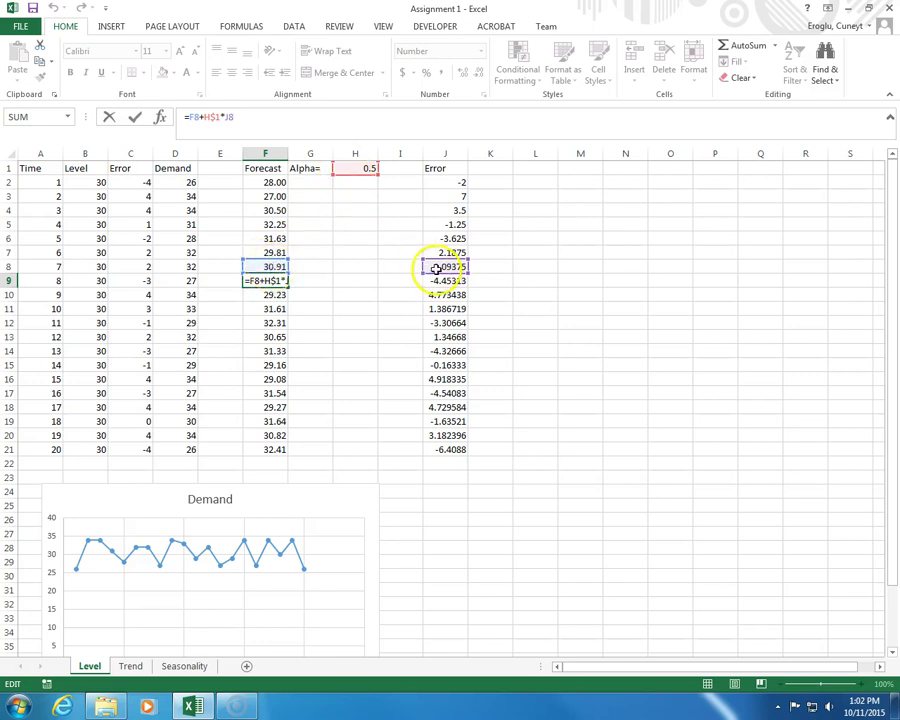
{"action": "left_click", "coordinate": [357, 408]}
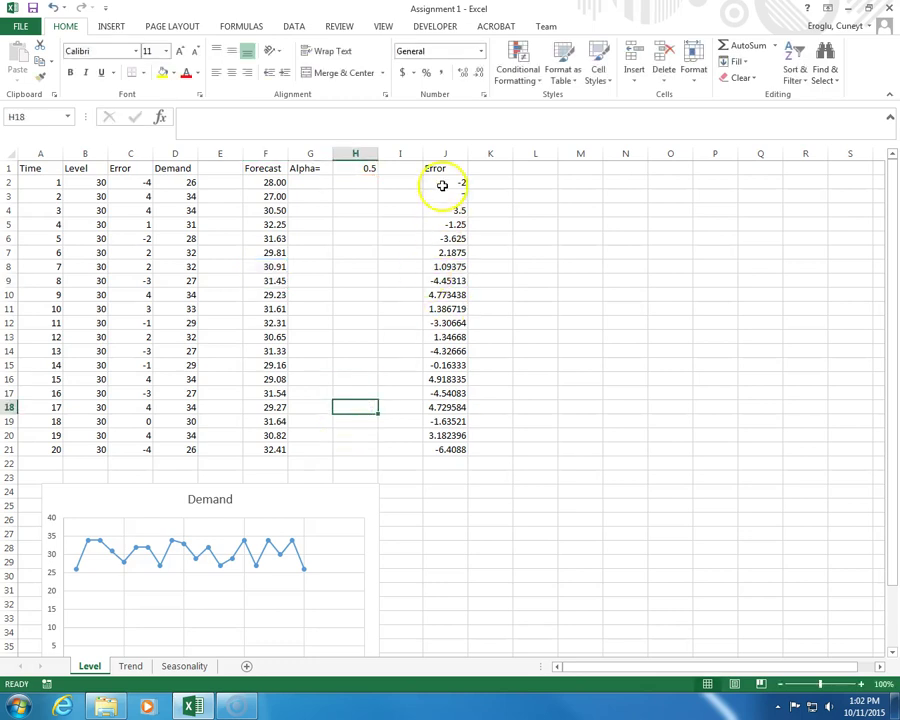
Format the error values in J2:J21 with the Number category and two decimal places.
{"action": "left_click_drag", "start_coordinate": [443, 182], "coordinate": [433, 451]}
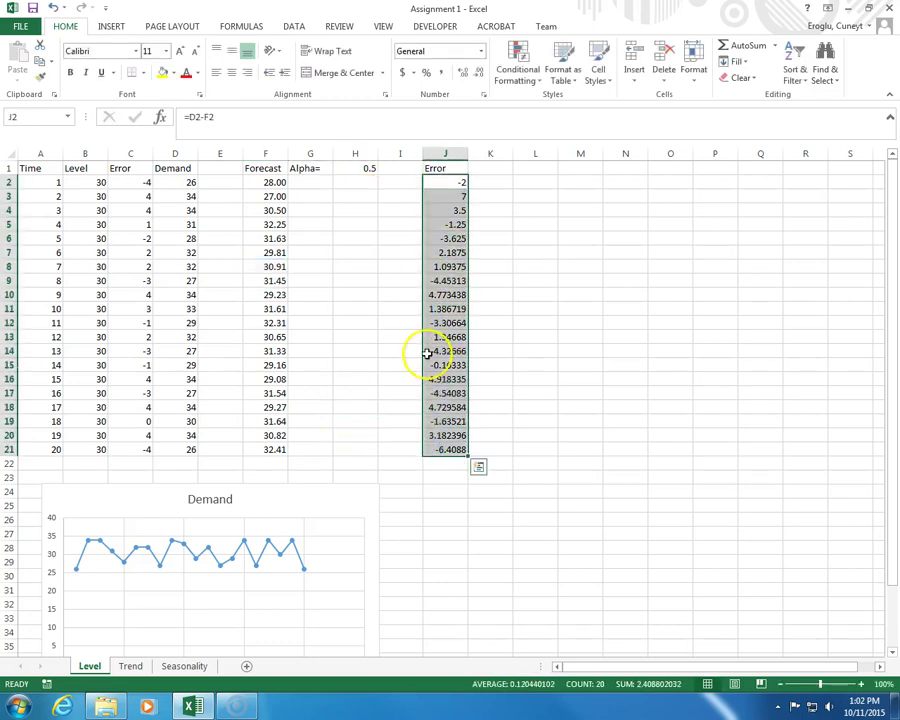
{"action": "left_click", "coordinate": [485, 94]}
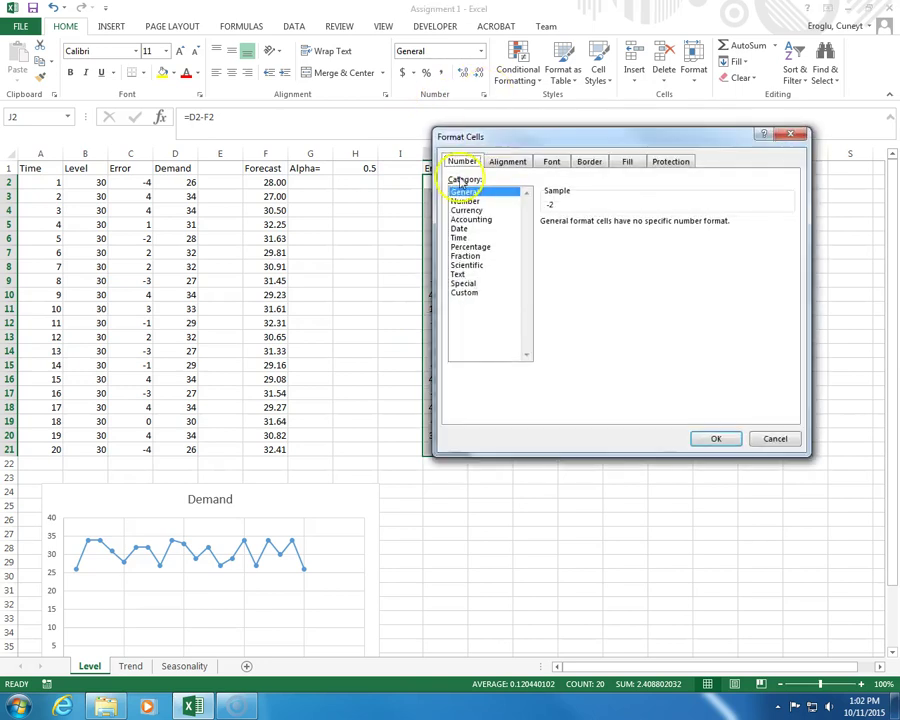
{"action": "left_click", "coordinate": [466, 201]}
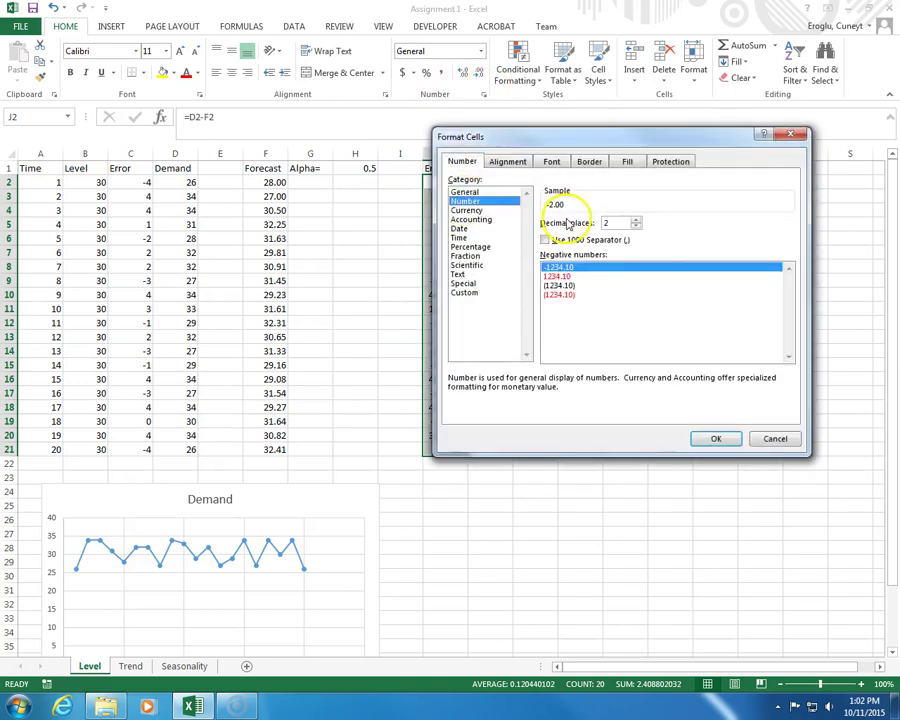
{"action": "left_click", "coordinate": [704, 440]}
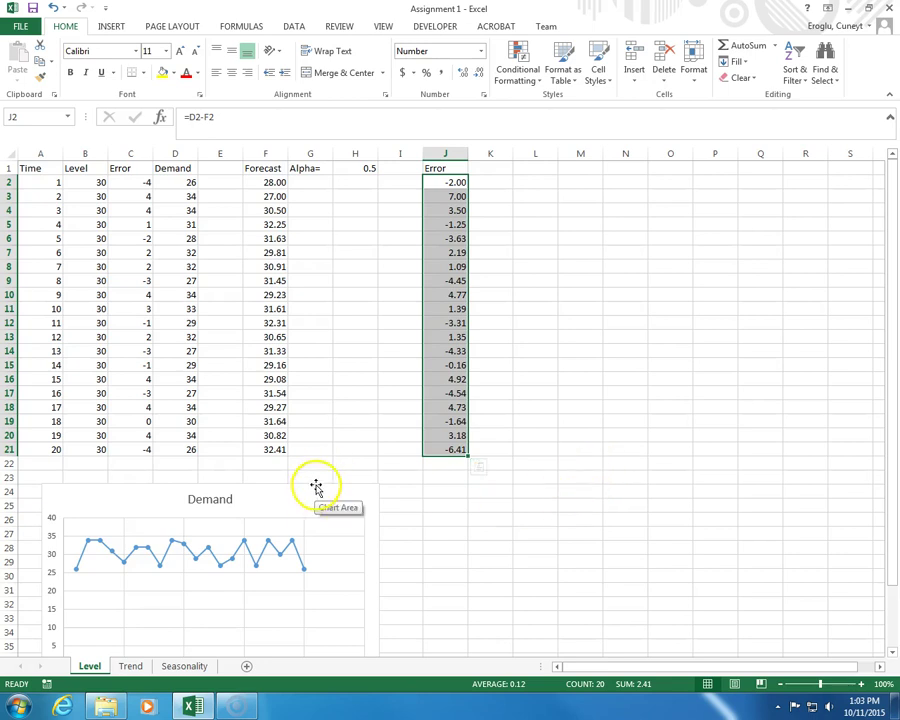
Shift the Demand chart slightly right and add a series named from F1 with Y values F2:F21.
{"action": "left_click_drag", "start_coordinate": [314, 486], "coordinate": [373, 478]}
{"action": "left_click", "coordinate": [358, 363]}
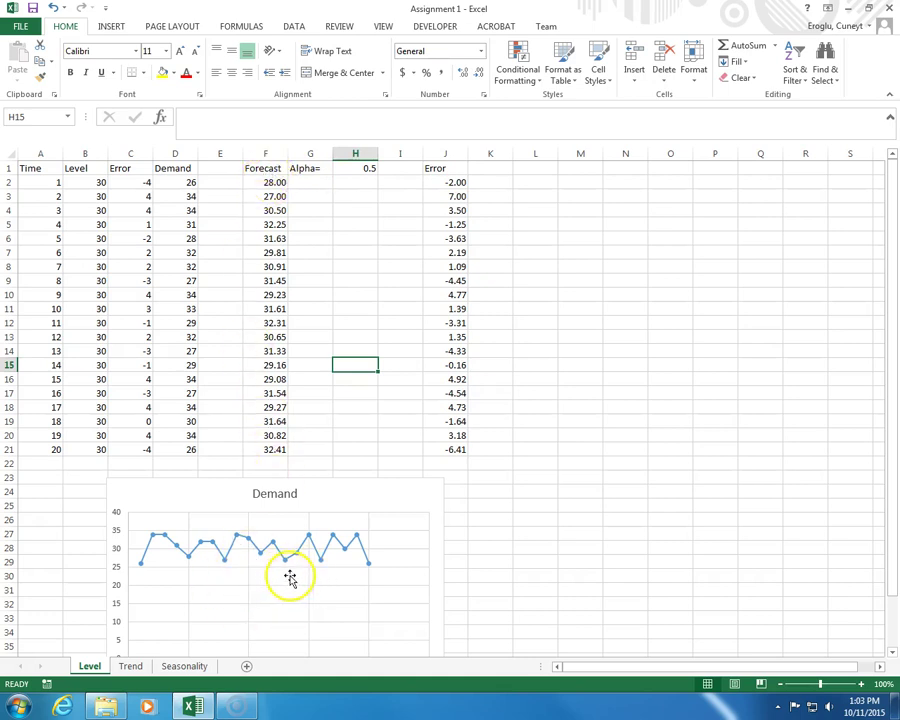
{"action": "right_click", "coordinate": [412, 487]}
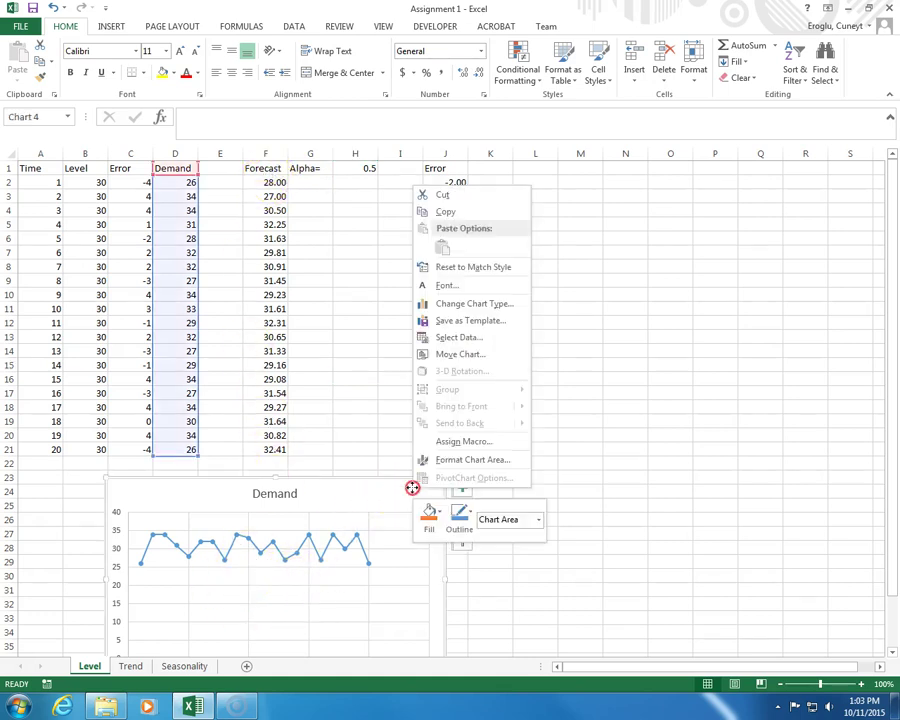
{"action": "left_click", "coordinate": [471, 343]}
{"action": "left_click", "coordinate": [455, 315]}
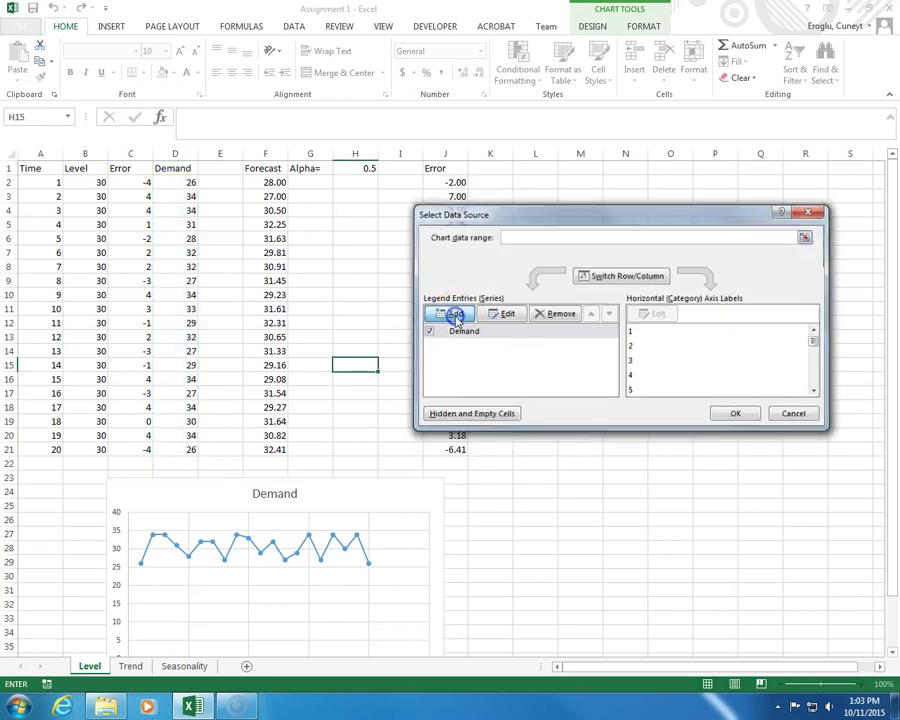
{"action": "left_click", "coordinate": [260, 169]}
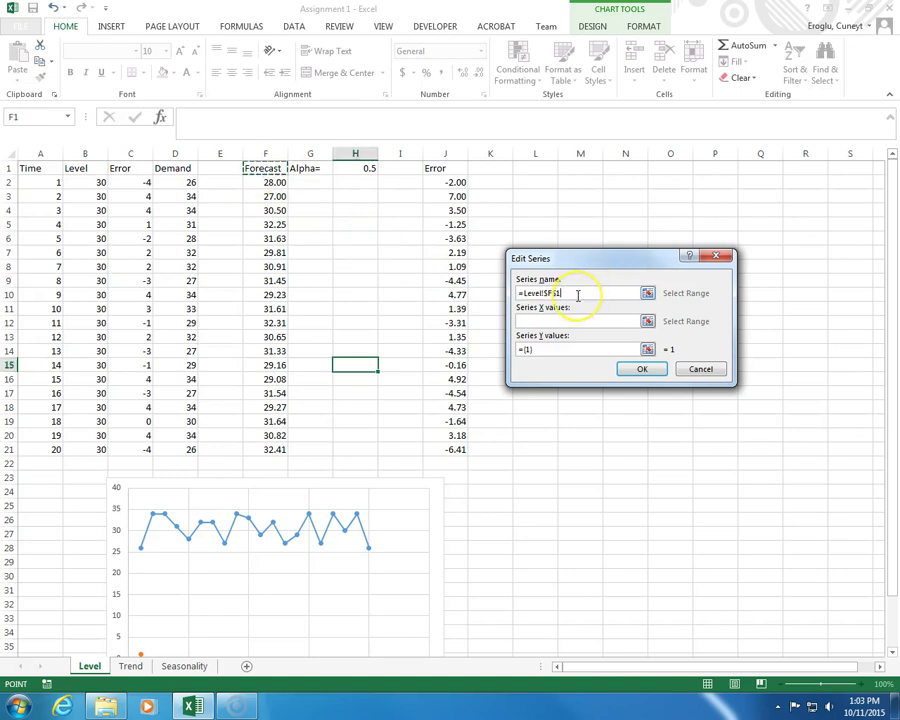
{"action": "left_click", "coordinate": [647, 349]}
{"action": "left_click_drag", "start_coordinate": [257, 180], "coordinate": [252, 450]}
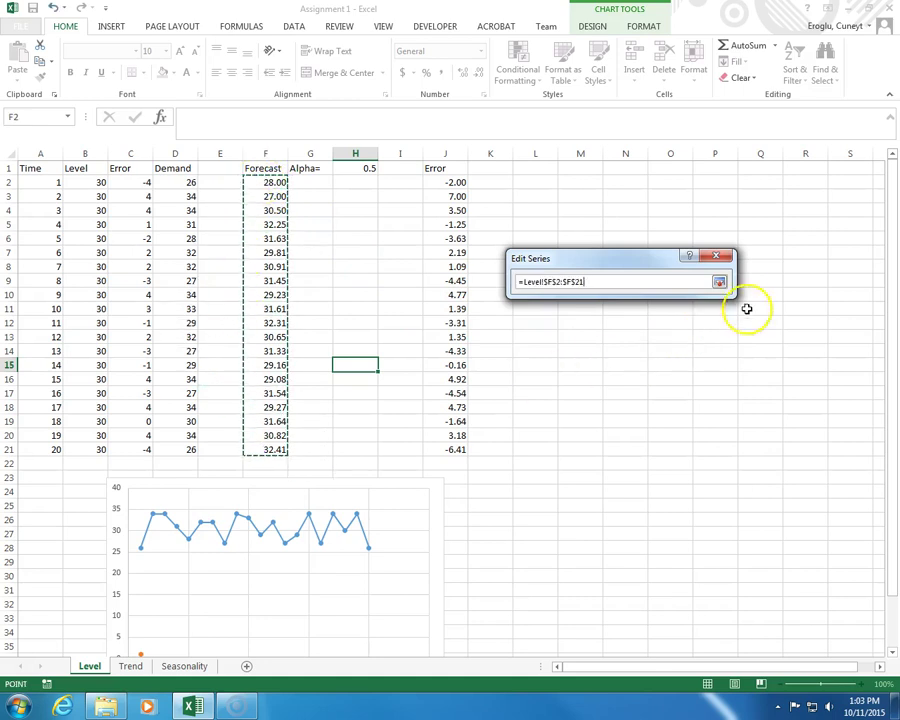
{"action": "left_click", "coordinate": [720, 283]}
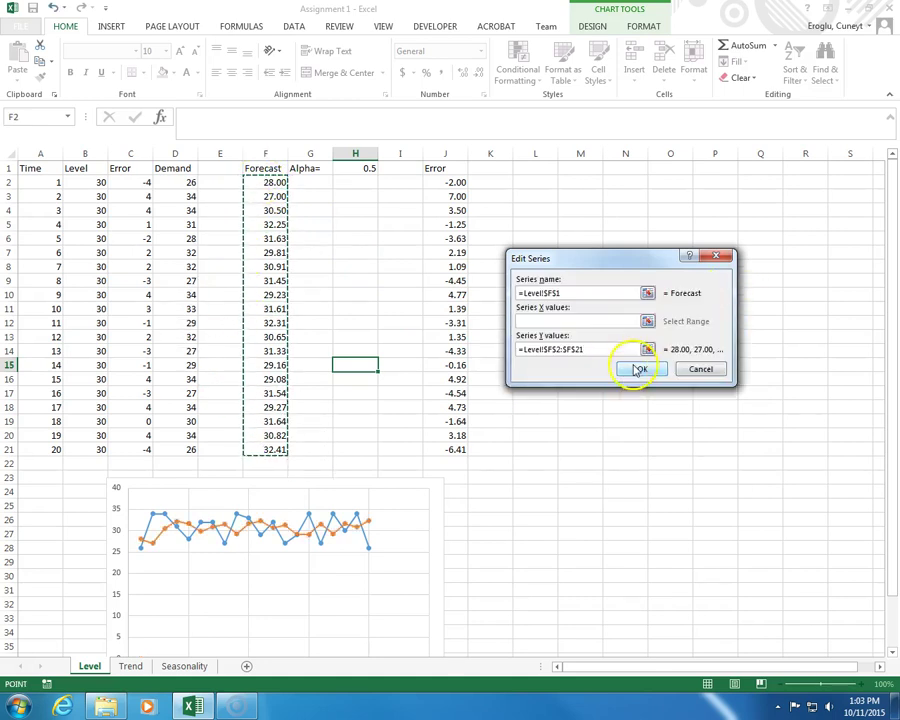
{"action": "left_click", "coordinate": [636, 370]}
{"action": "left_click", "coordinate": [729, 413]}
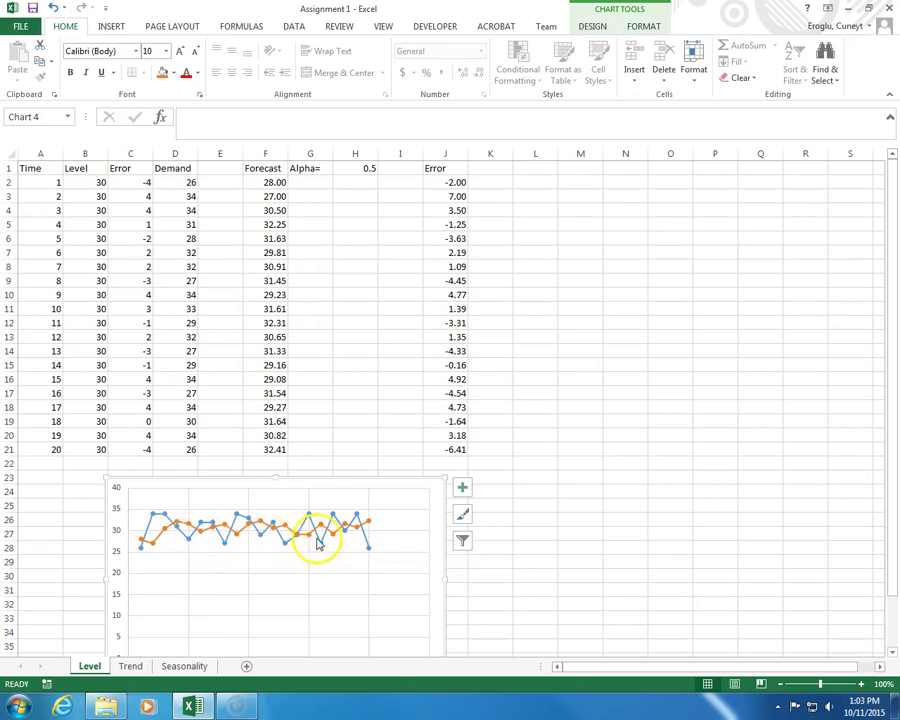
Set the alpha smoothing value in H1 to 0.1.
{"action": "left_click", "coordinate": [353, 168]}
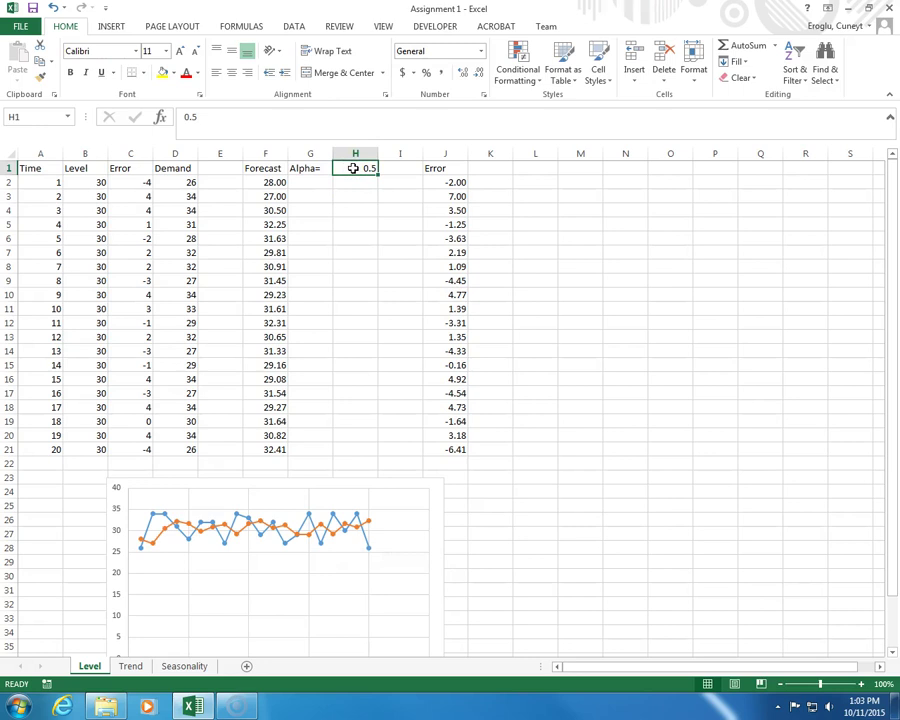
{"action": "type", "text": ".1"}
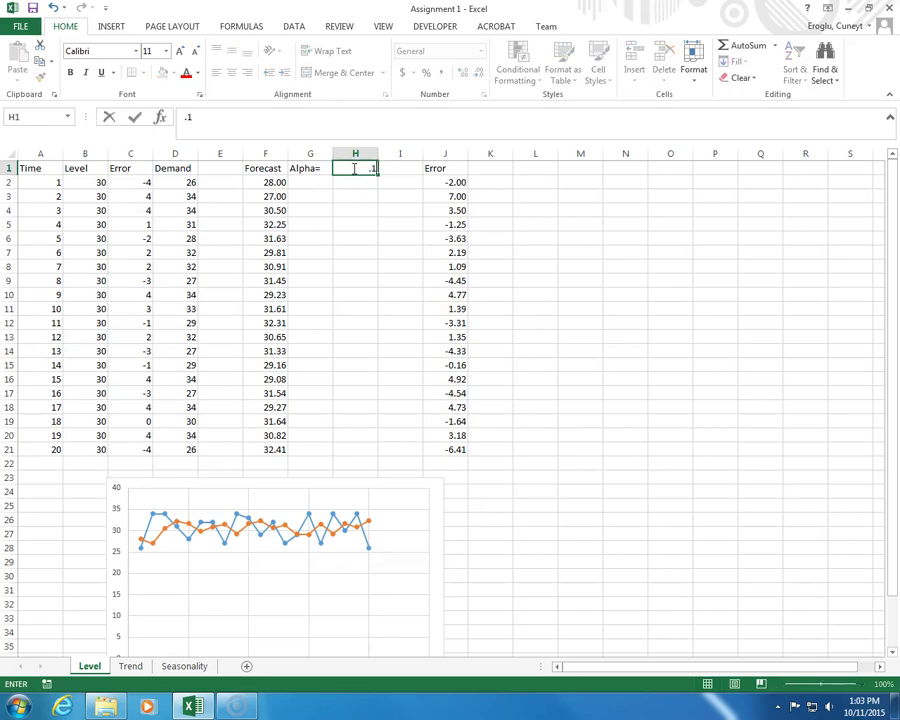
{"action": "key", "text": "Return"}
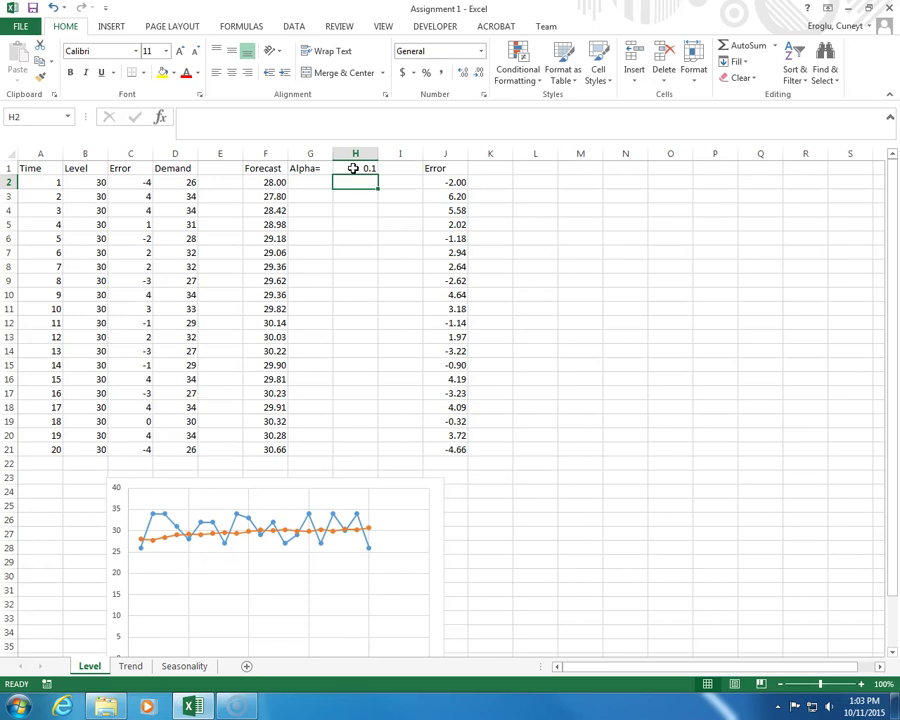
Change the alpha smoothing value in H1 to 0.6.
{"action": "left_click", "coordinate": [353, 168]}
{"action": "type", "text": ".6"}
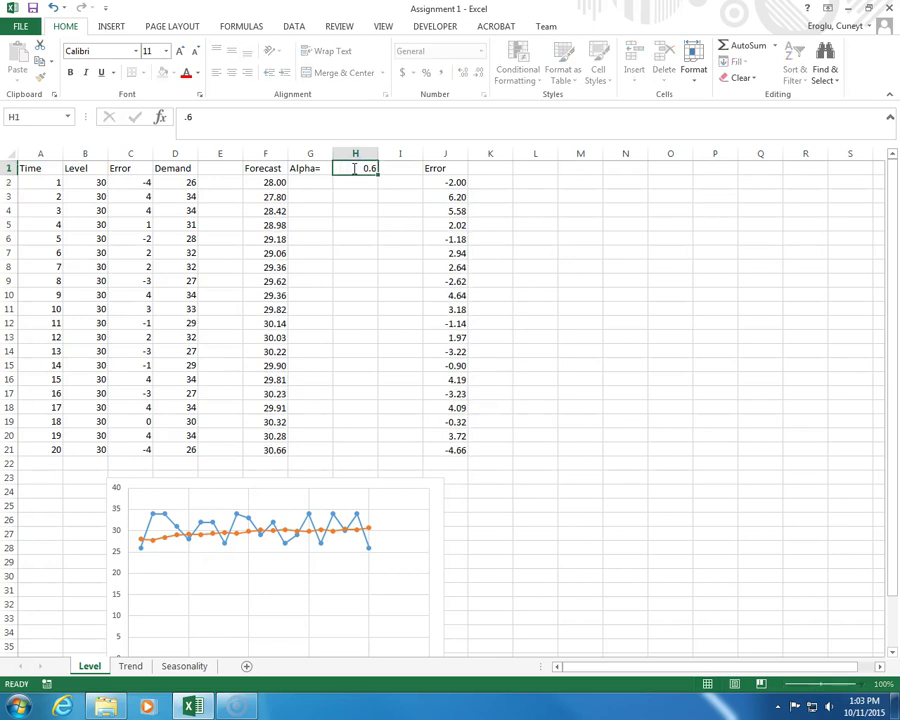
{"action": "key", "text": "Return"}
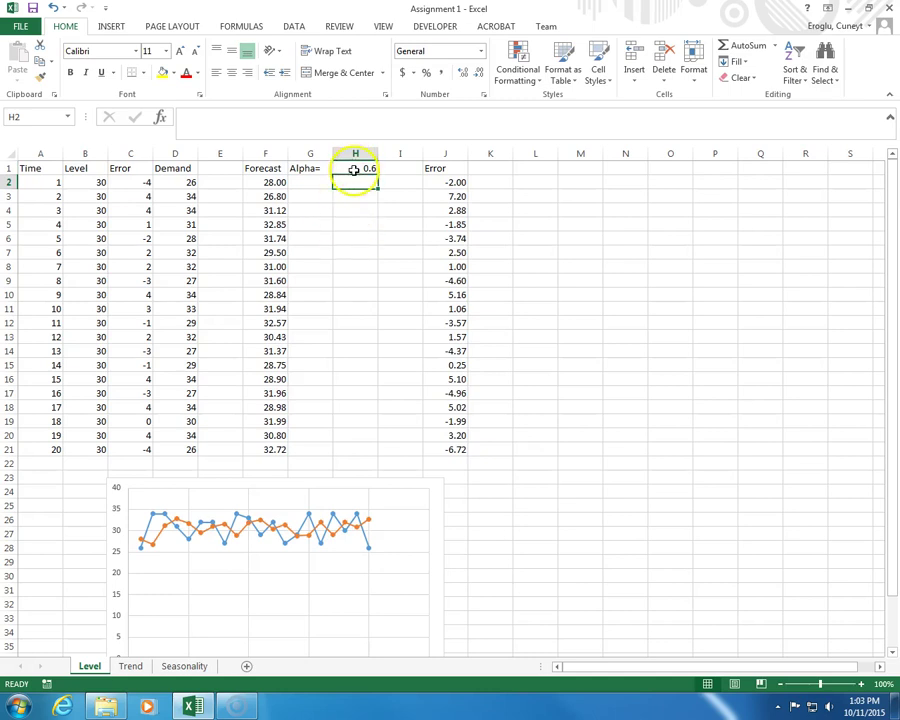
Move the demand and forecast chart left and slightly up so it sits just below the data in columns A to H.
{"action": "left_click", "coordinate": [353, 170]}
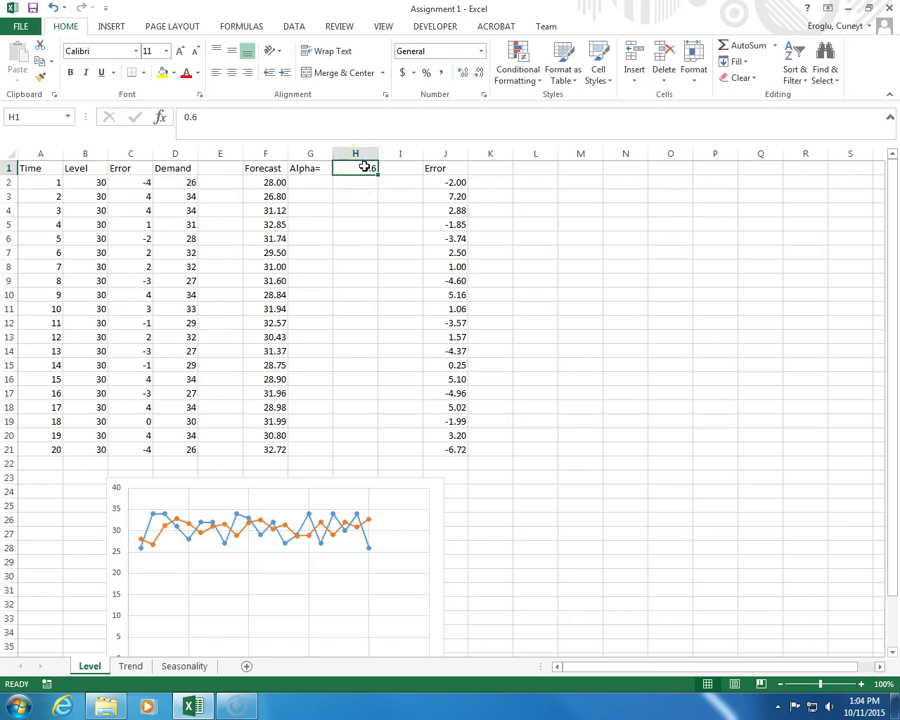
{"action": "left_click", "coordinate": [352, 479]}
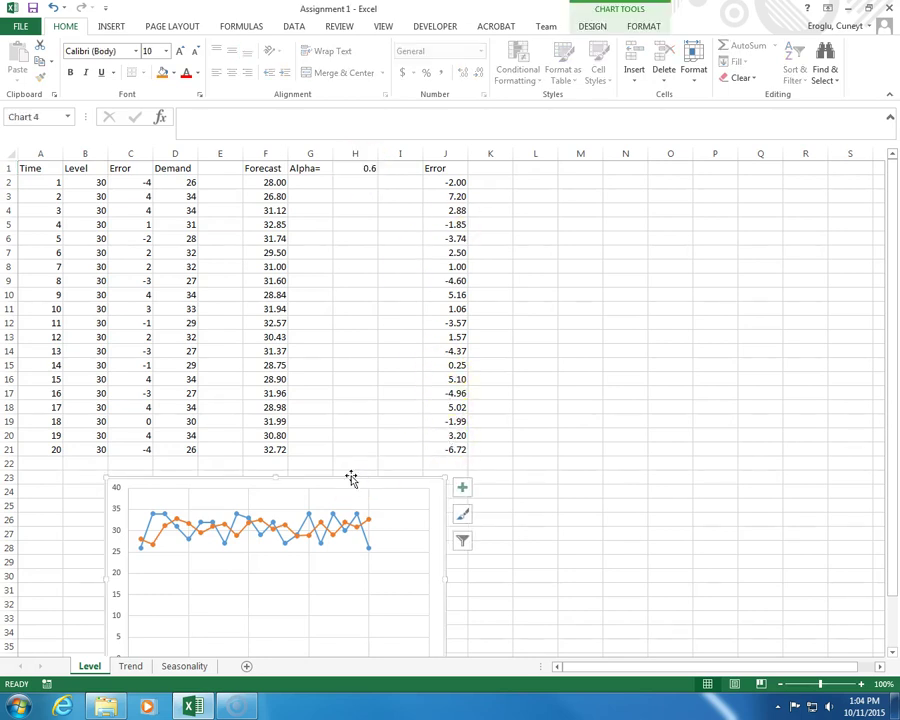
{"action": "left_click_drag", "start_coordinate": [352, 479], "coordinate": [285, 464]}
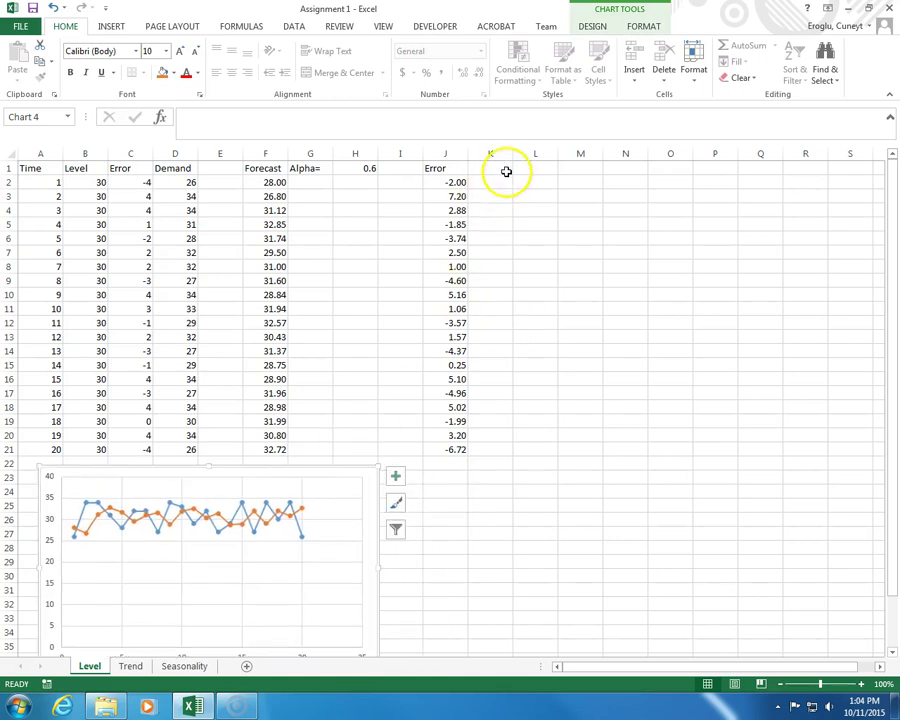
Enter the label "Mean Forecast Error" in J22 and auto-fit the width of column J.
{"action": "left_click", "coordinate": [443, 465]}
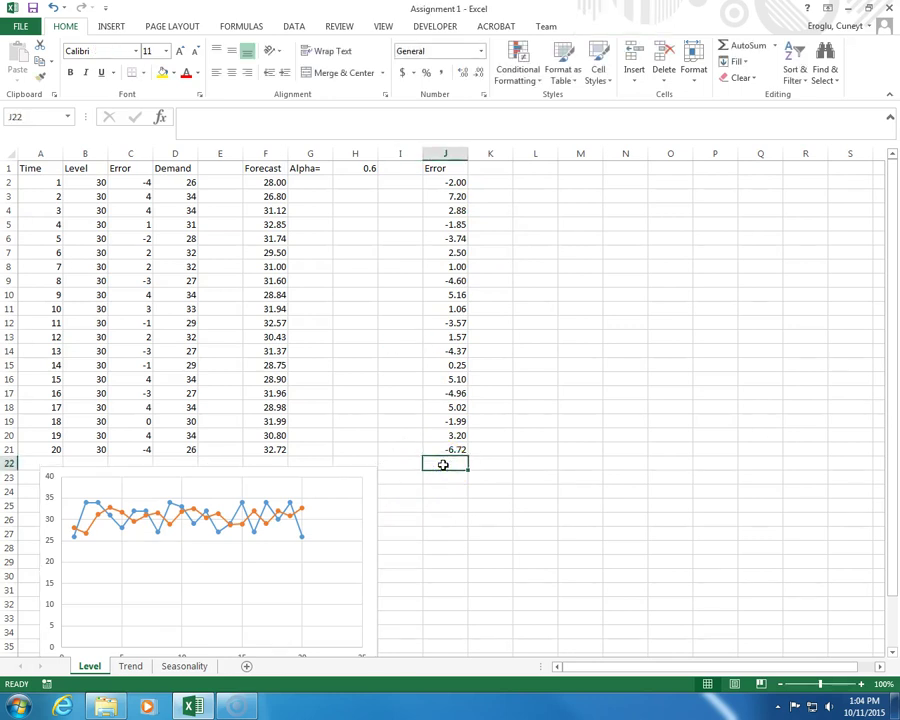
{"action": "type", "text": "Mean Forecast Error"}
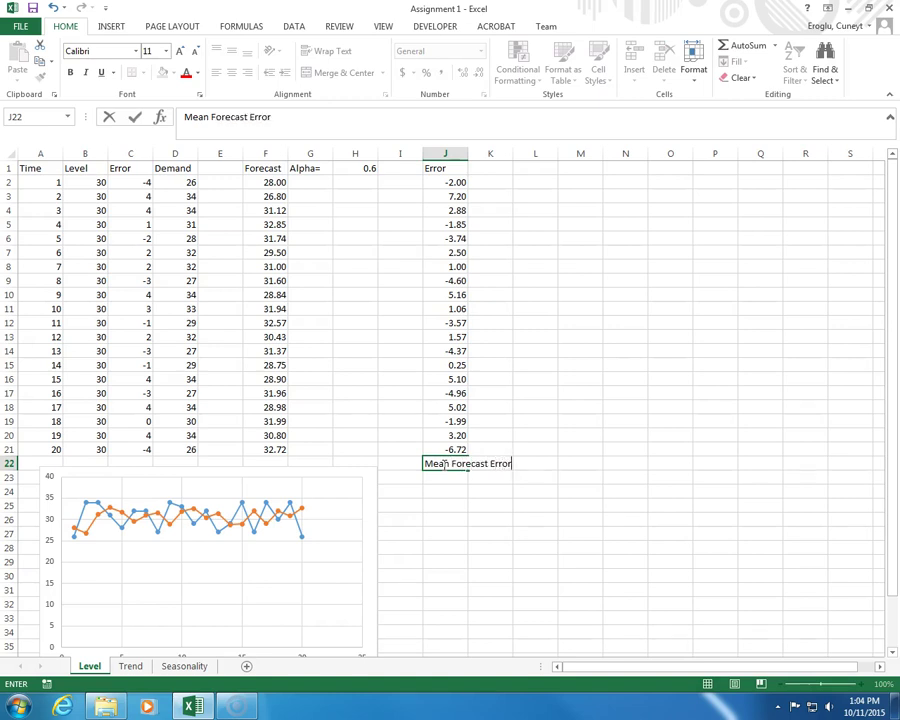
{"action": "key", "text": "Return"}
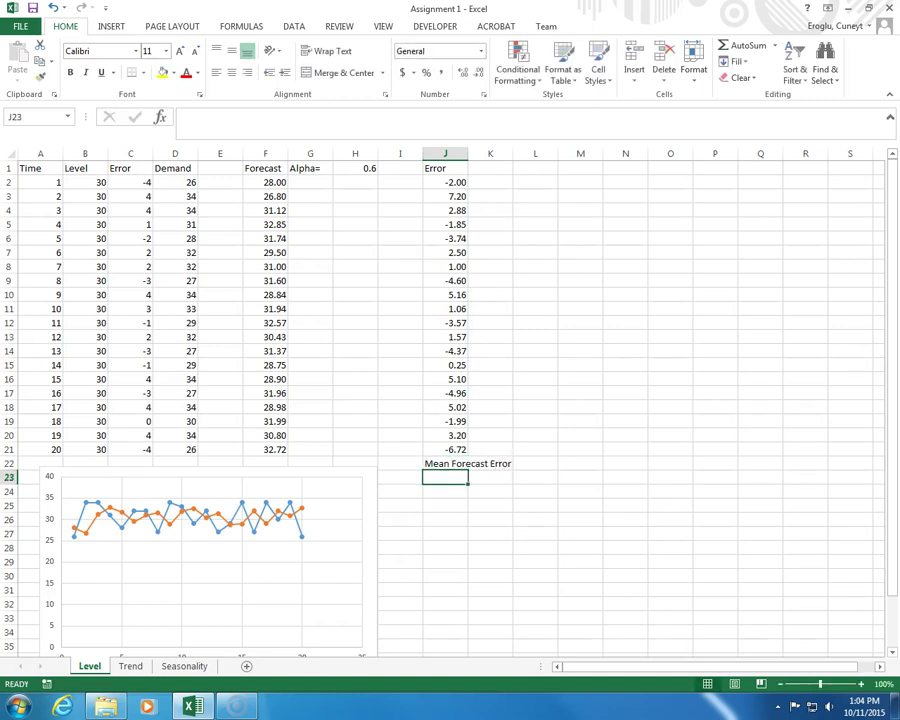
{"action": "double_click", "coordinate": [467, 154]}
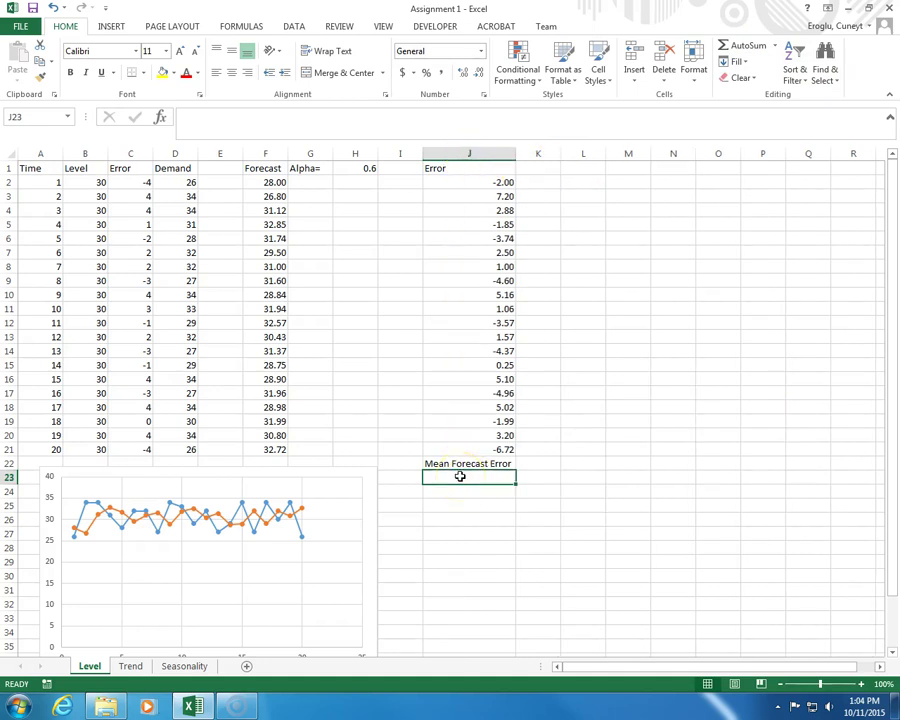
Calculate the mean forecast error in J23 with =AVERAGE(J2:J21).
{"action": "type", "text": "=average("}
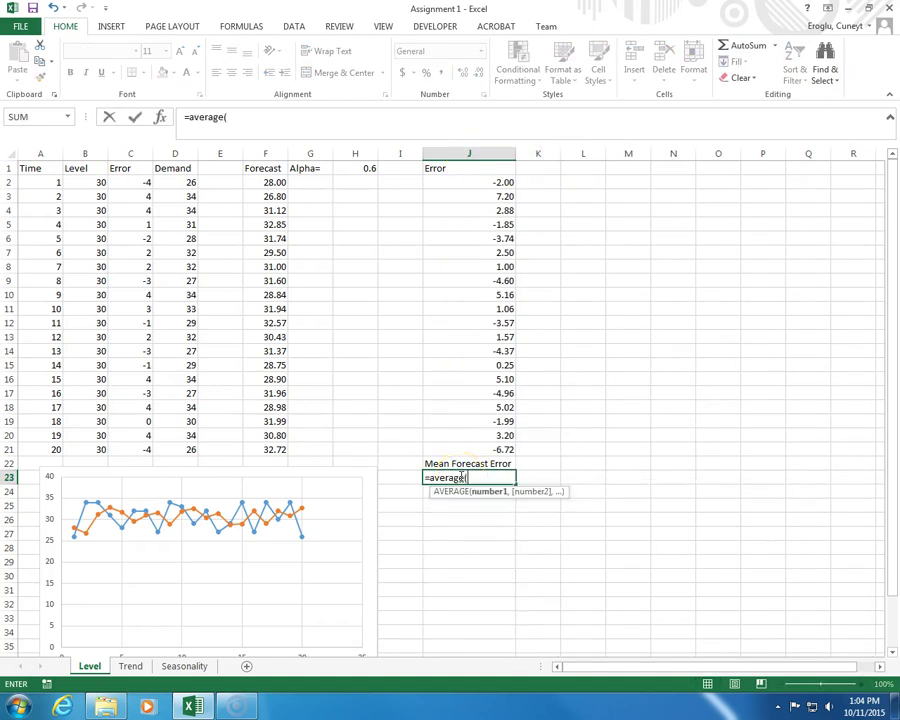
{"action": "left_click_drag", "start_coordinate": [467, 449], "coordinate": [467, 182]}
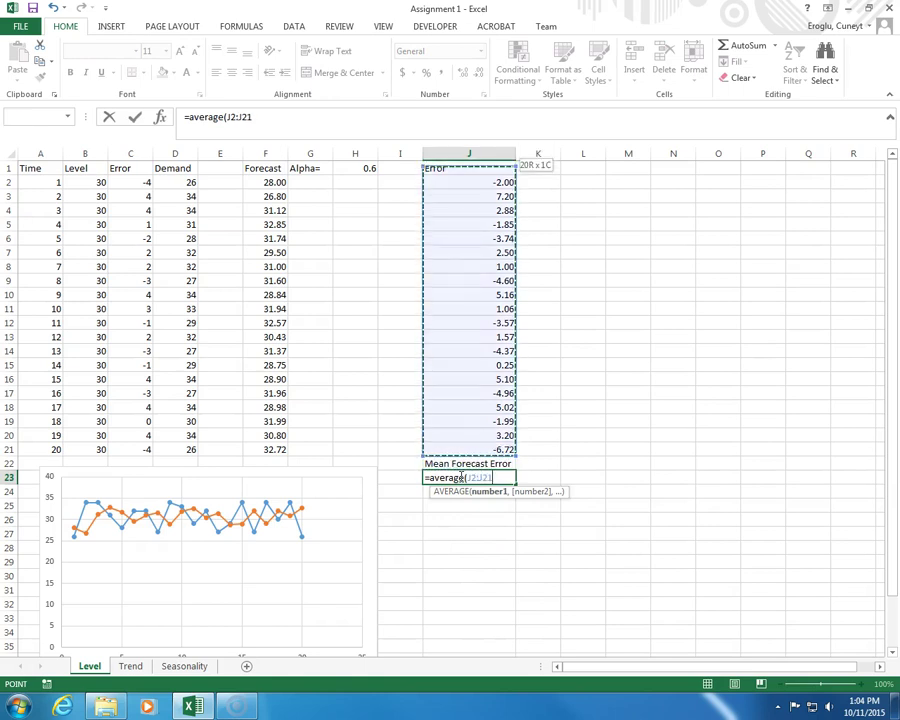
{"action": "key", "text": "Return"}
{"action": "left_click", "coordinate": [459, 476]}
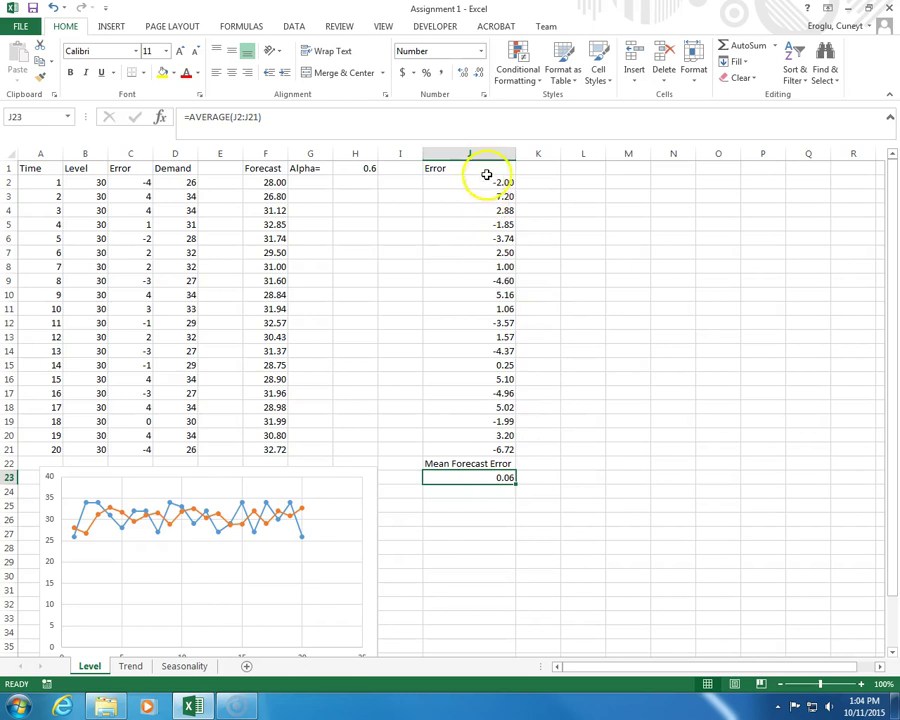
Enter the label "Bias" in J24 below the mean forecast error.
{"action": "left_click", "coordinate": [552, 172]}
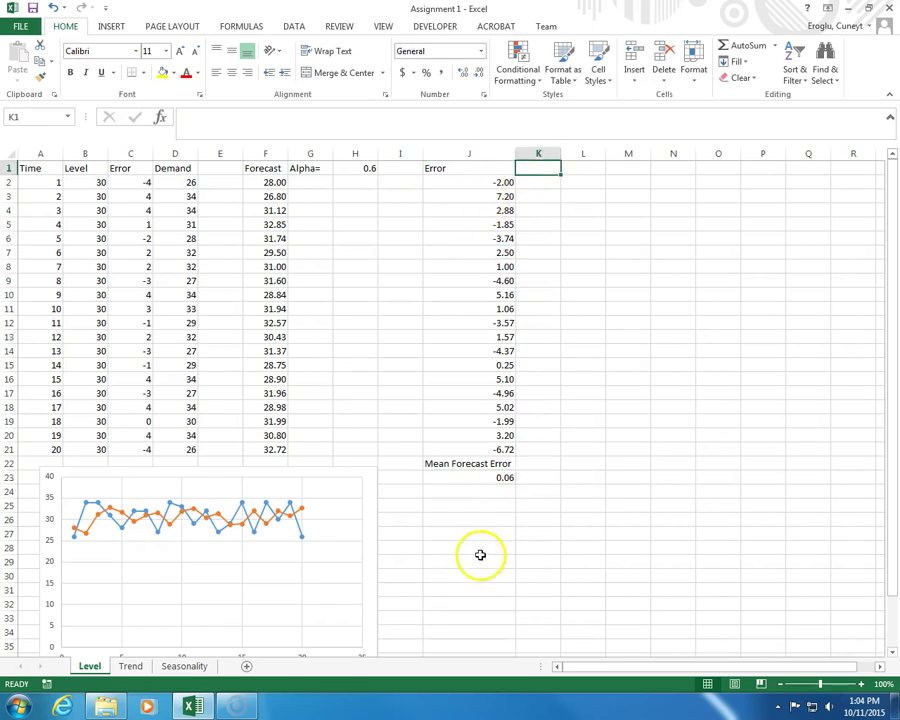
{"action": "left_click", "coordinate": [480, 494]}
{"action": "type", "text": "Bi"}
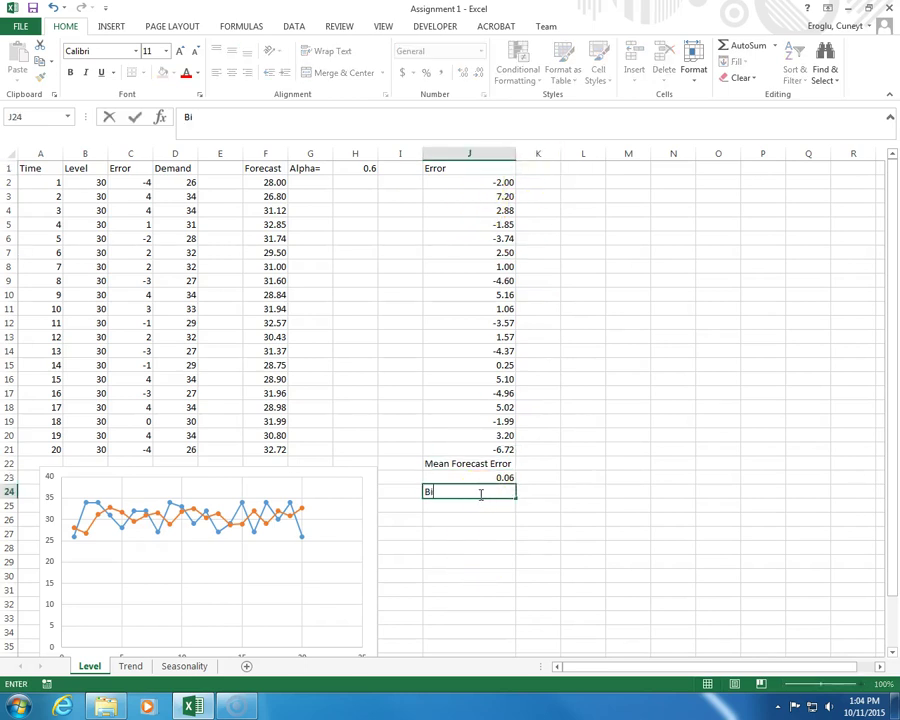
{"action": "type", "text": "as"}
{"action": "key", "text": "Tab"}
Enter the column headings "Abs(Error)" in K1, "Error^2" in L1 and "Abs Perc Error" in M1.
{"action": "key", "text": "Up"}
{"action": "key", "text": "Up"}
{"action": "key", "text": "Up"}
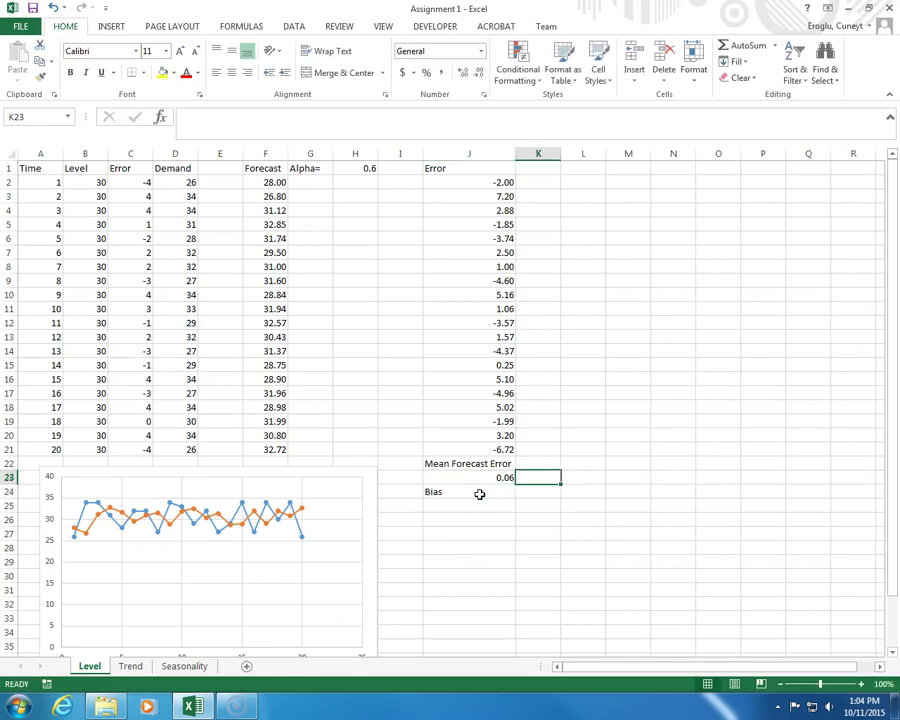
{"action": "key", "text": "ctrl+Up"}
{"action": "type", "text": "A"}
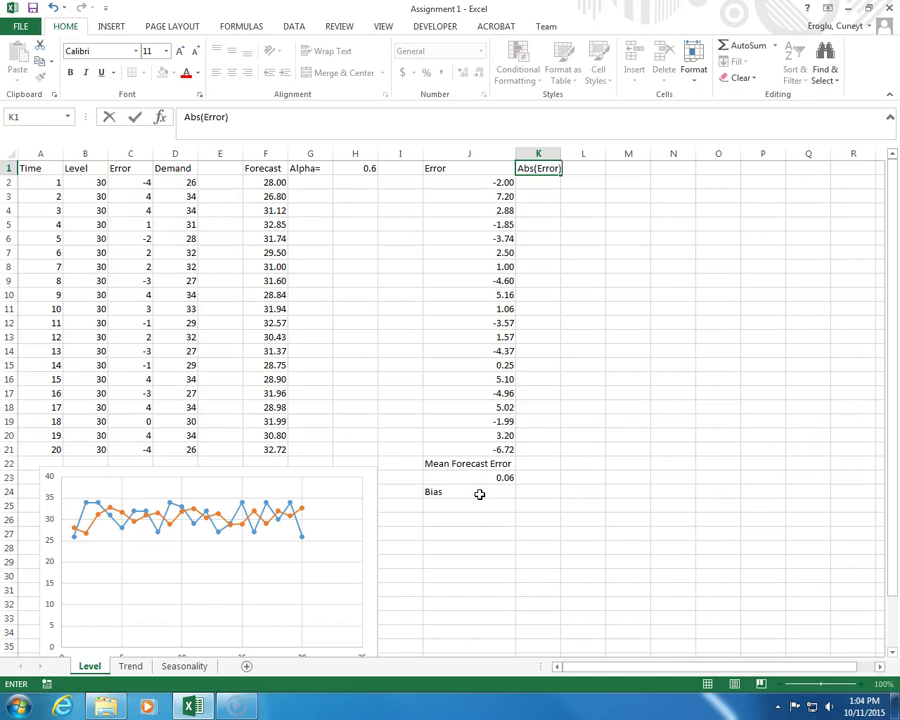
{"action": "type", "text": "bs(Error)"}
{"action": "key", "text": "Tab"}
{"action": "type", "text": "E"}
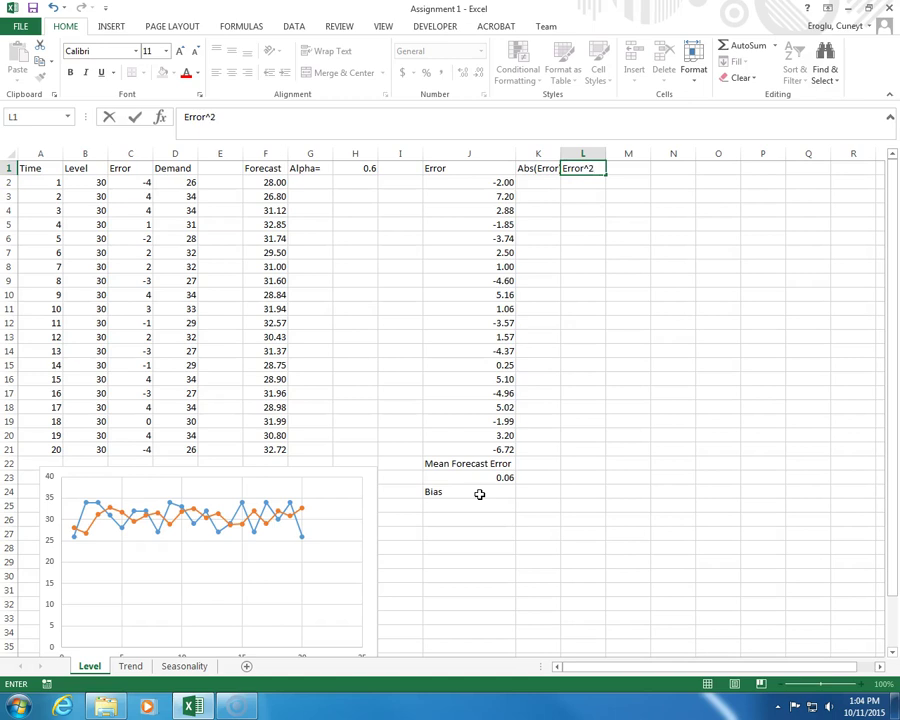
{"action": "key", "text": "Tab"}
{"action": "type", "text": "A"}
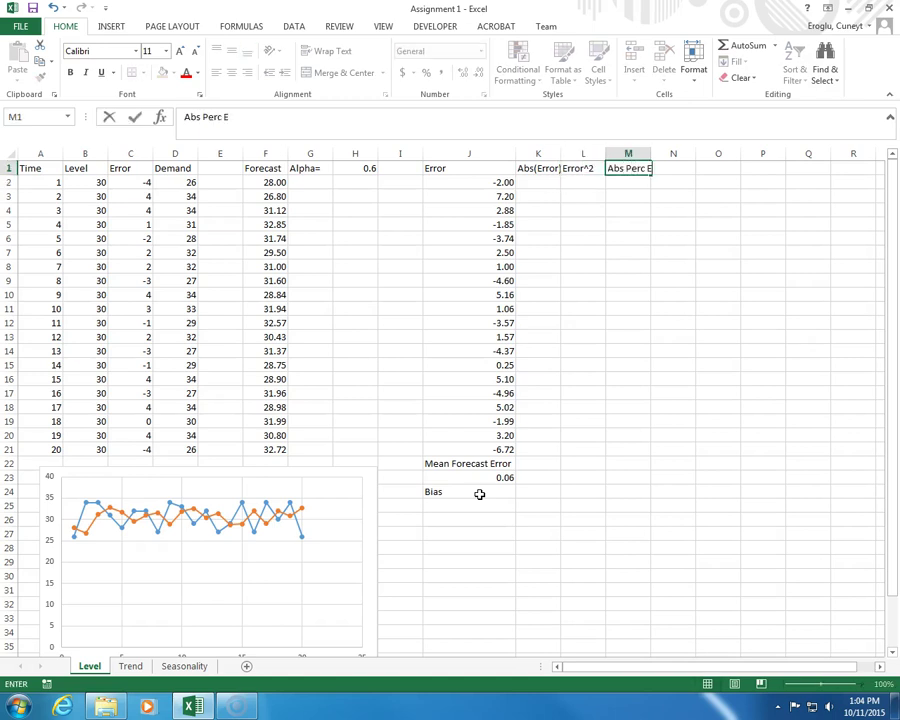
{"action": "key", "text": "Return"}
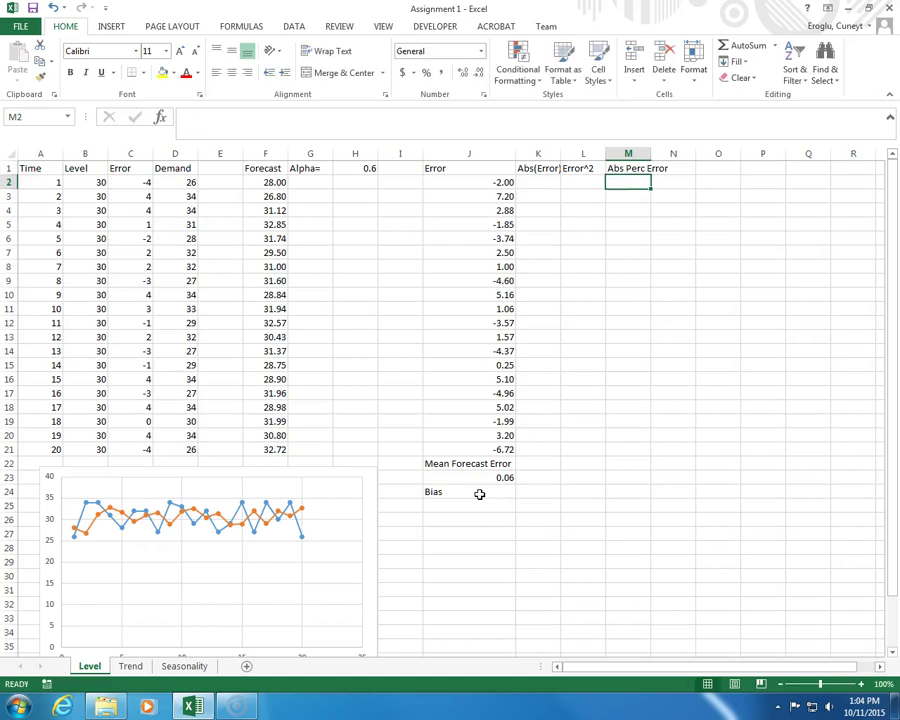
Calculate the first absolute error in K2 with =ABS(J2).
{"action": "left_click", "coordinate": [548, 183]}
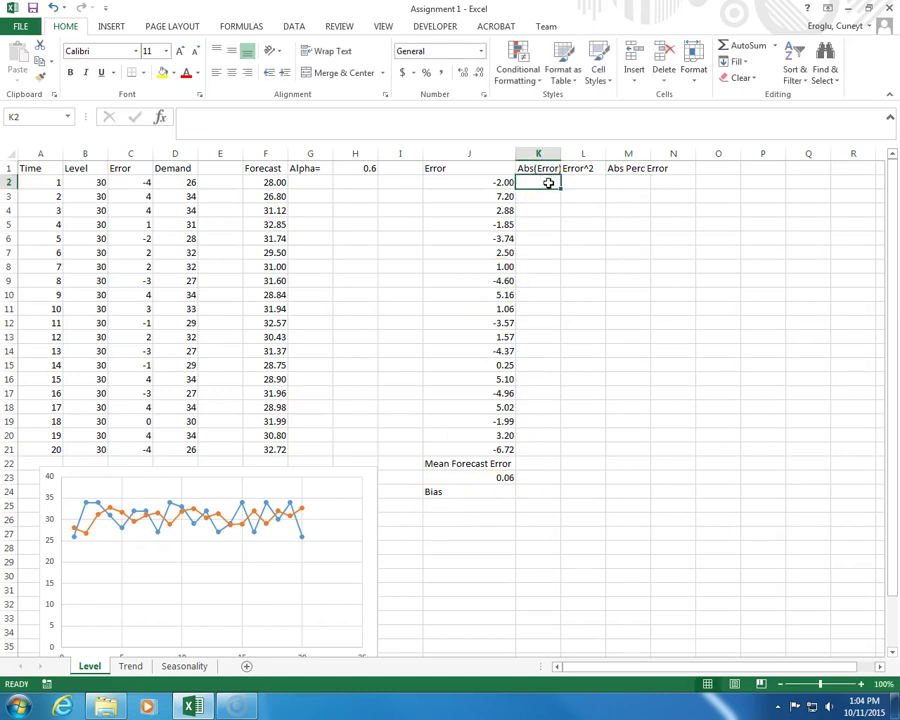
{"action": "type", "text": "=an"}
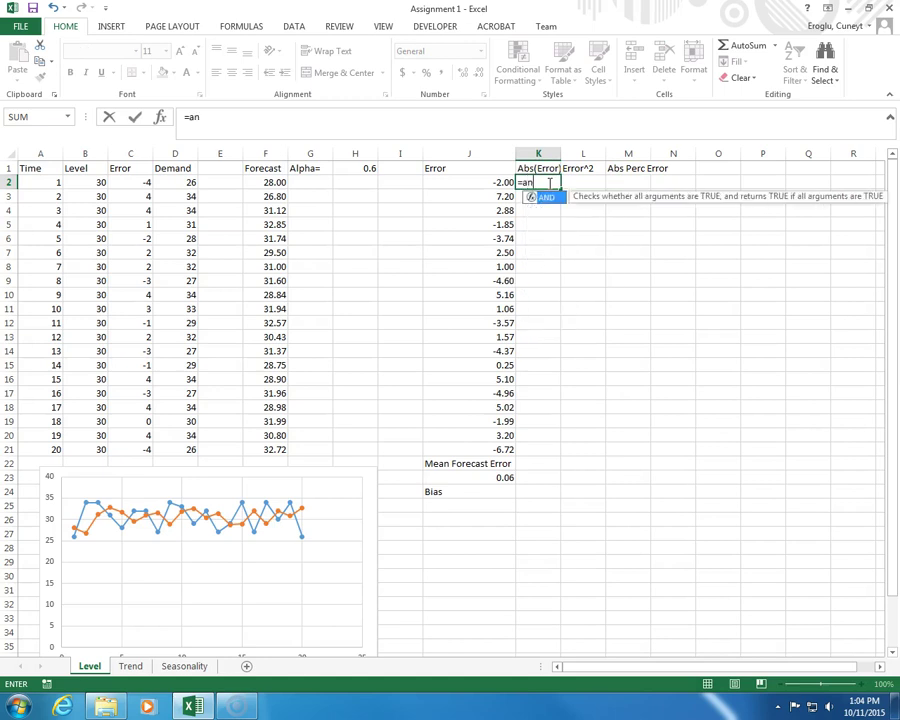
{"action": "key", "text": "BackSpace"}
{"action": "type", "text": "bs*"}
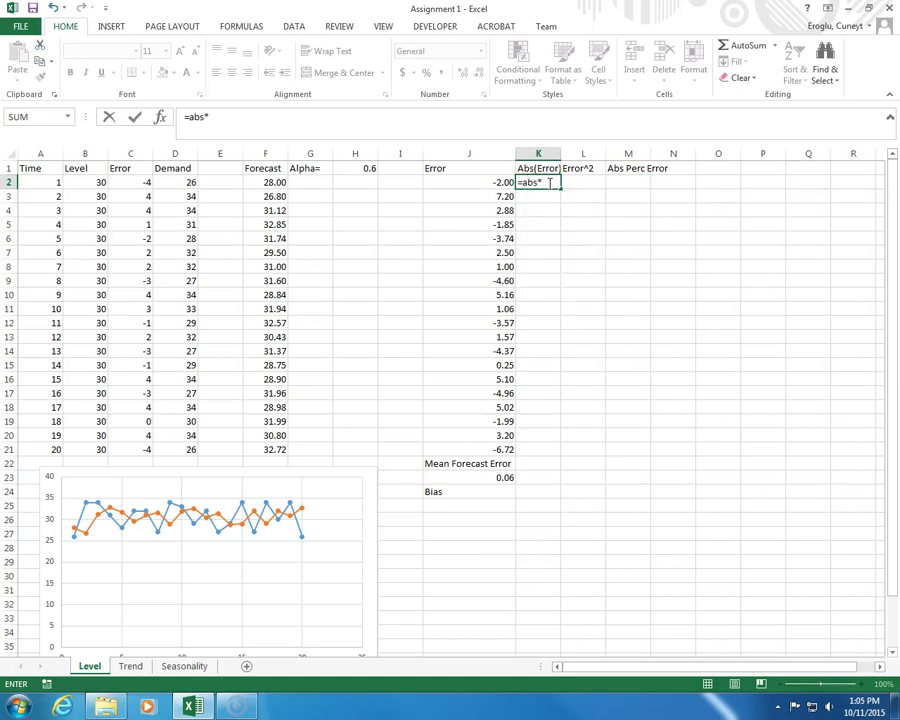
{"action": "key", "text": "BackSpace"}
{"action": "type", "text": "("}
{"action": "key", "text": "Left"}
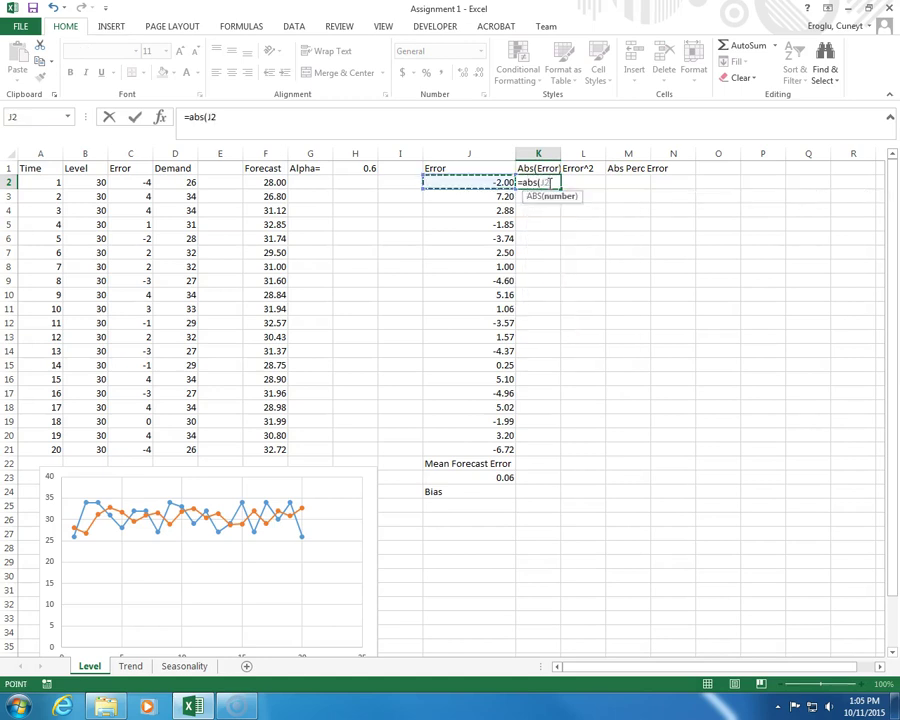
{"action": "key", "text": "Return"}
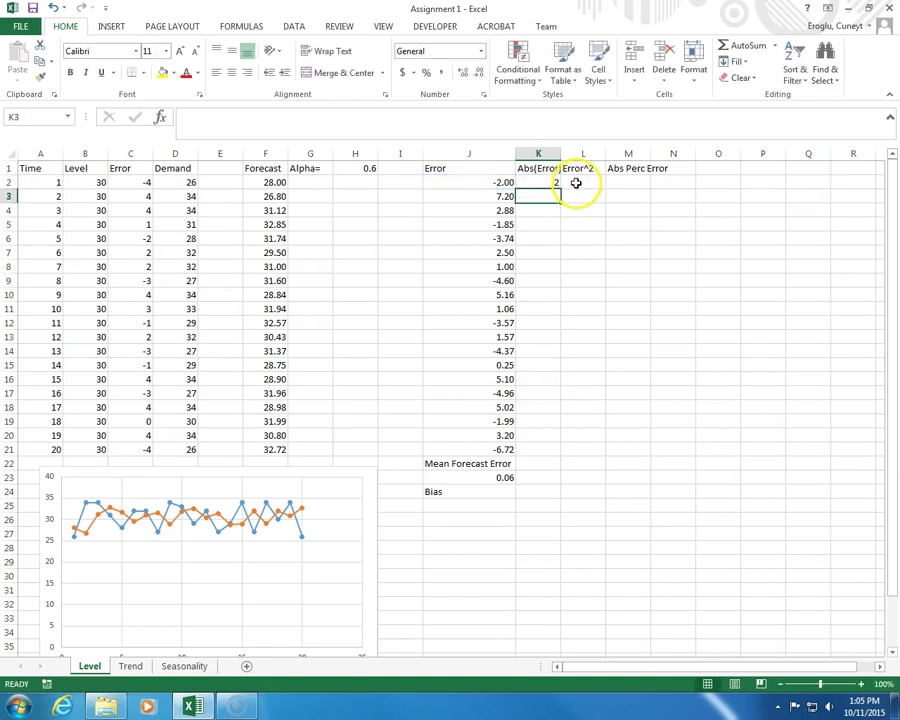
Calculate the first squared error in L2 with =J2*J2.
{"action": "left_click", "coordinate": [576, 183]}
{"action": "type", "text": "="}
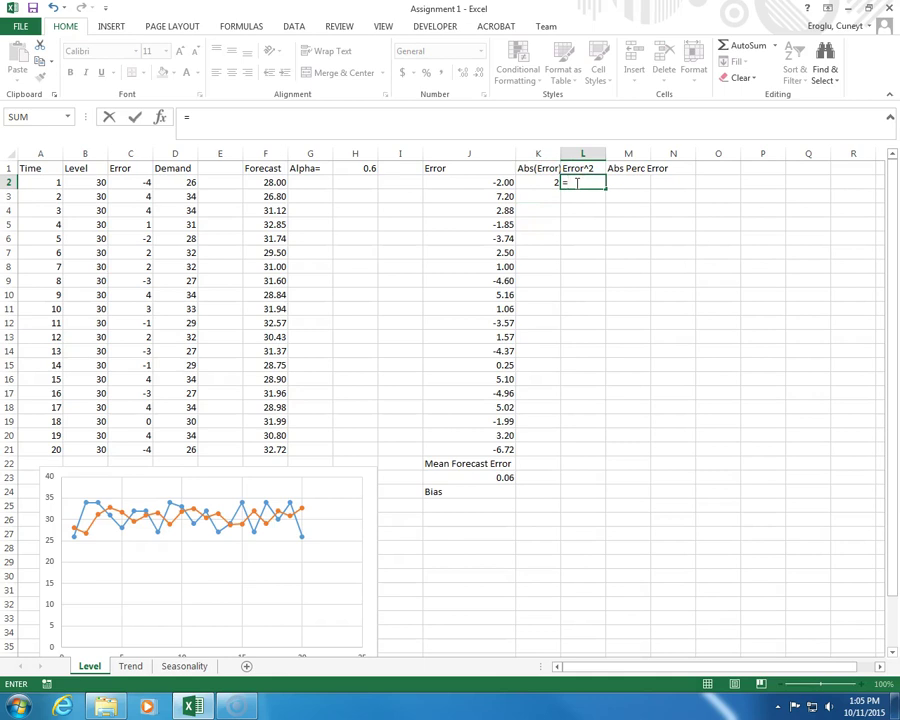
{"action": "left_click", "coordinate": [465, 182]}
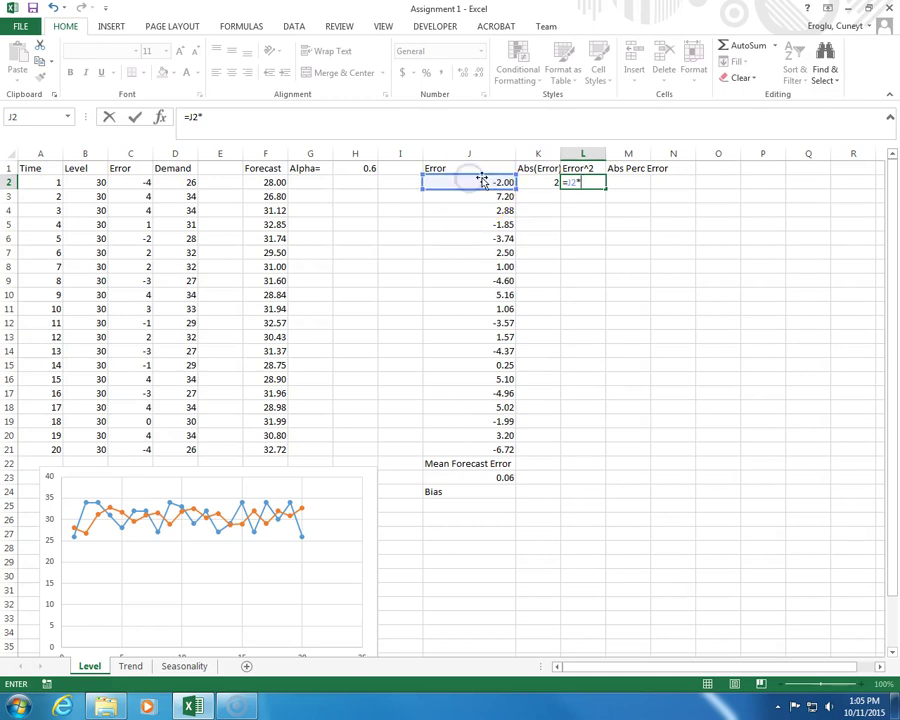
{"action": "left_click", "coordinate": [493, 181]}
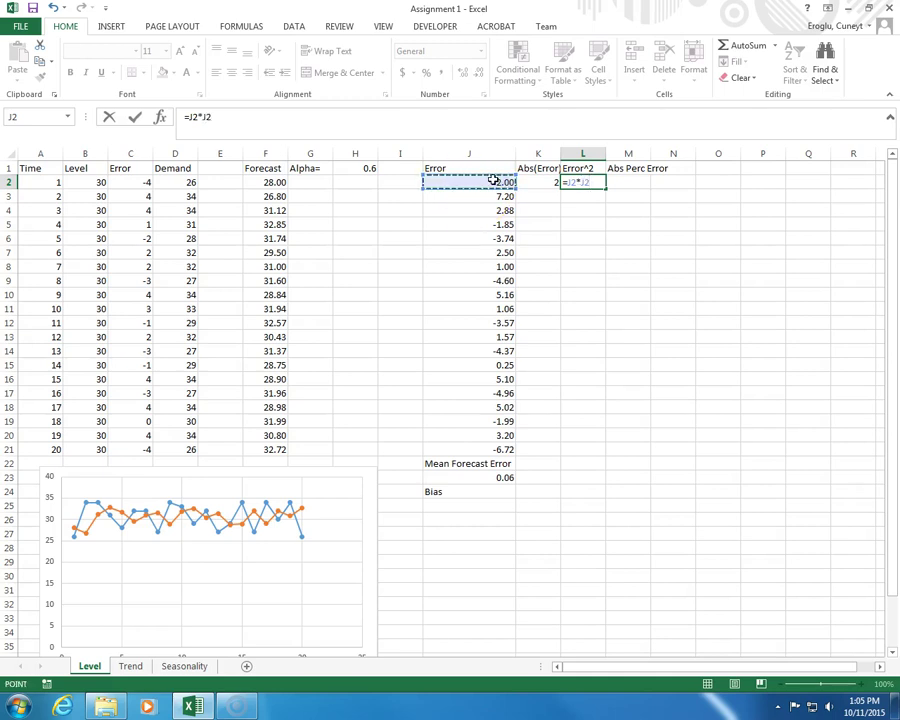
{"action": "key", "text": "Return"}
Calculate the first absolute percentage error in M2 with =ABS(J2)/D2.
{"action": "key", "text": "Up"}
{"action": "key", "text": "Right"}
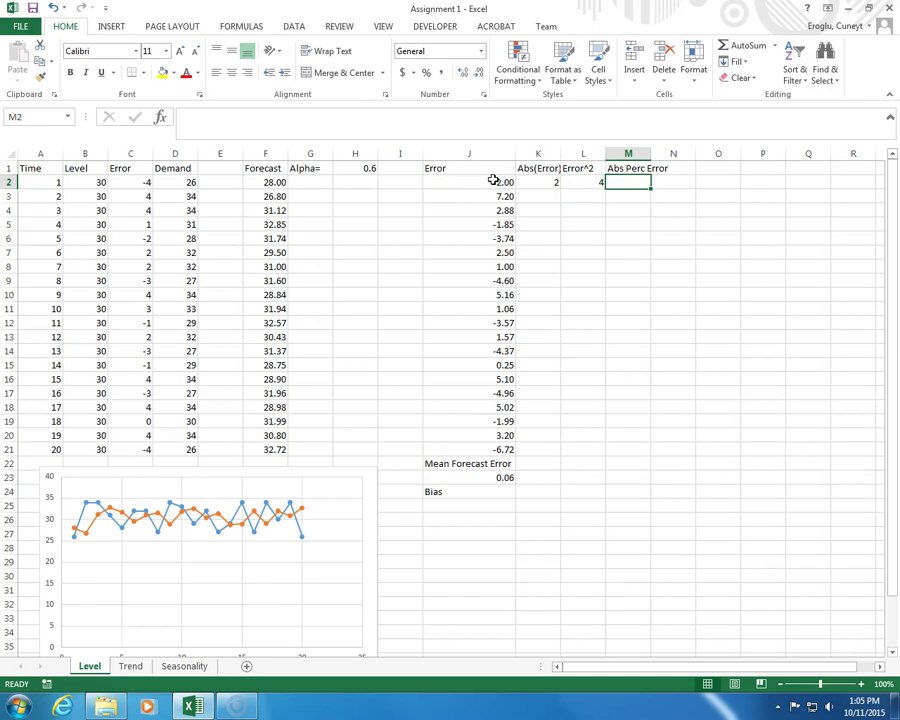
{"action": "type", "text": "="}
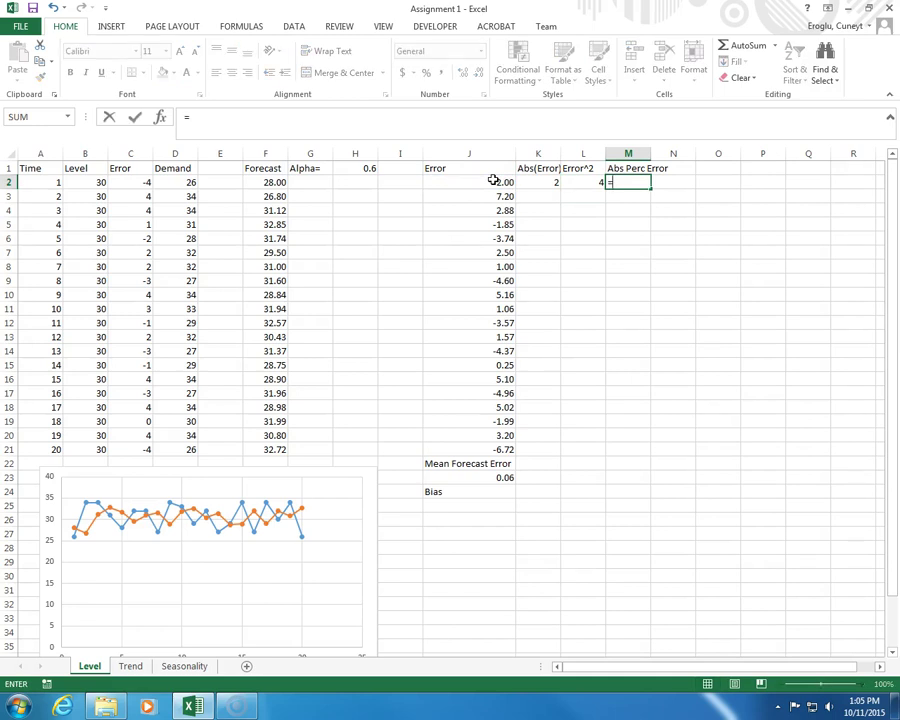
{"action": "type", "text": "abs"}
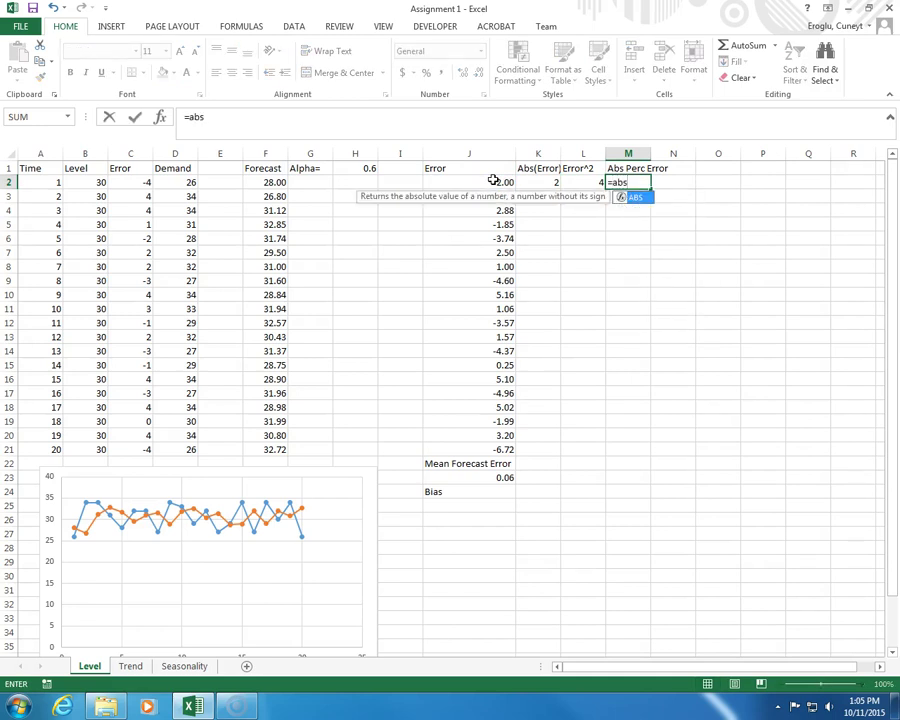
{"action": "type", "text": "("}
{"action": "left_click", "coordinate": [494, 181]}
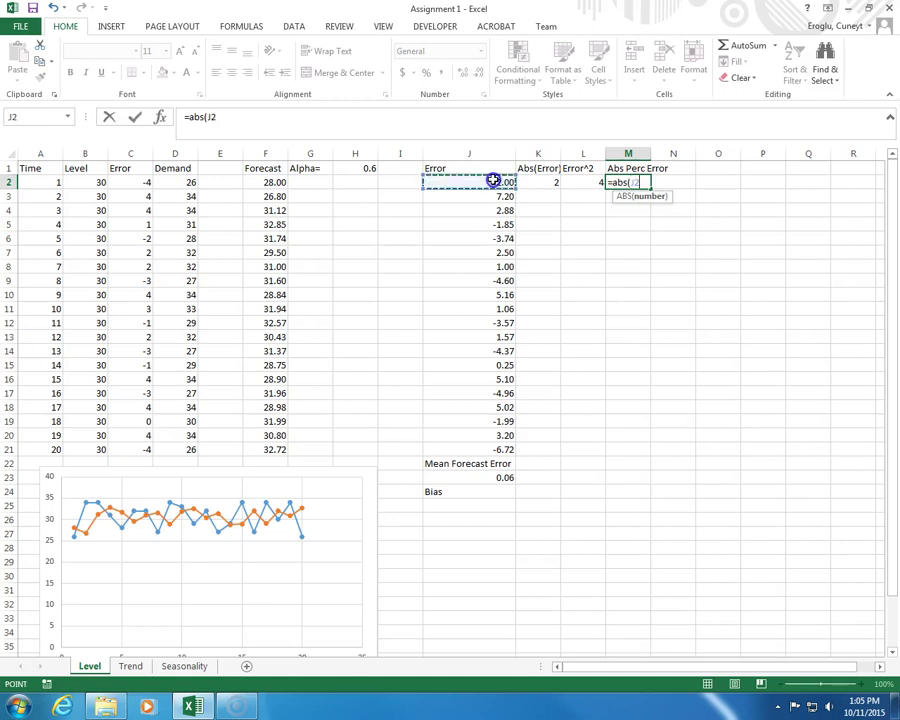
{"action": "type", "text": ")/"}
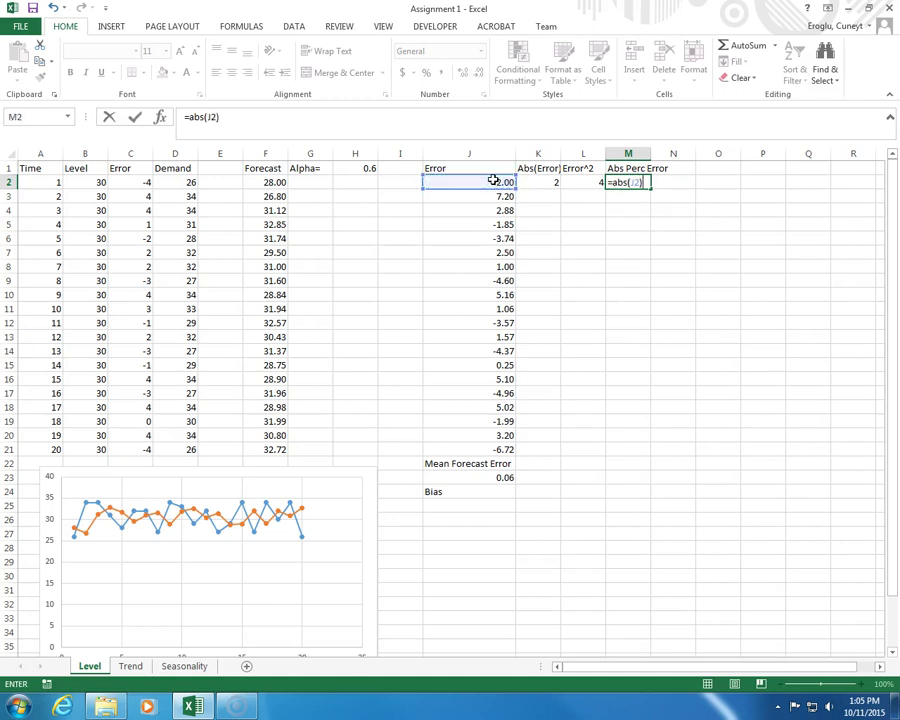
{"action": "left_click", "coordinate": [192, 182]}
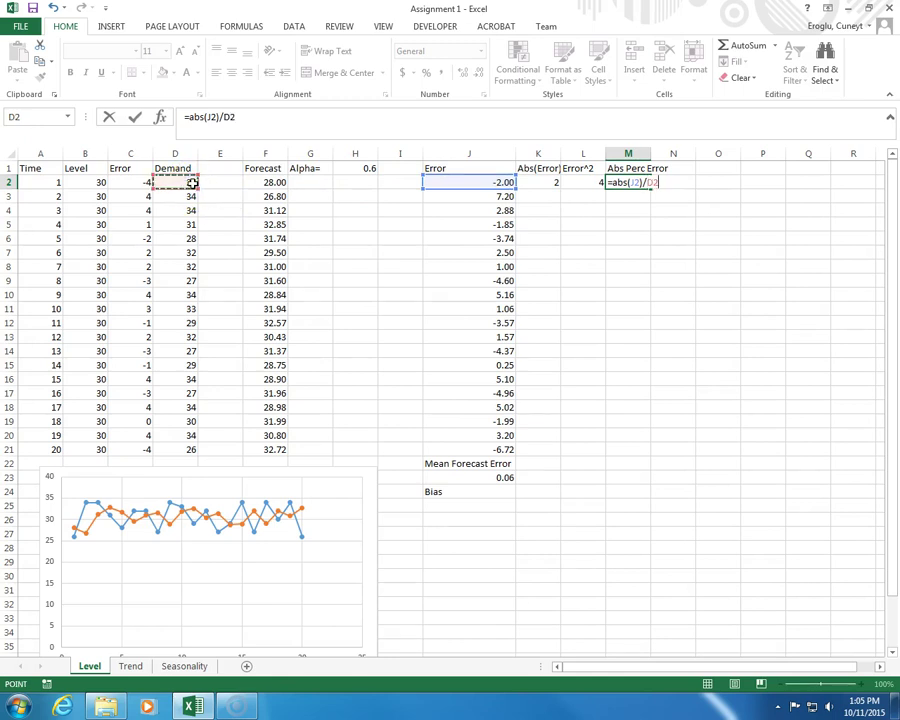
{"action": "key", "text": "Return"}
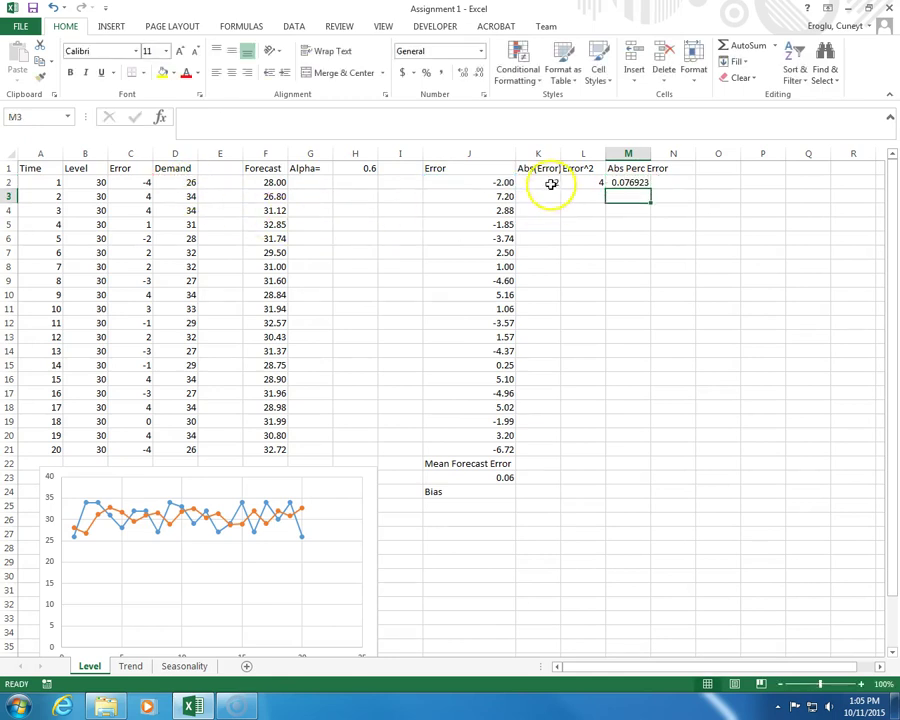
Format K2:L2 with the Number category and two decimal places.
{"action": "left_click_drag", "start_coordinate": [550, 183], "coordinate": [565, 183]}
{"action": "left_click", "coordinate": [484, 94]}
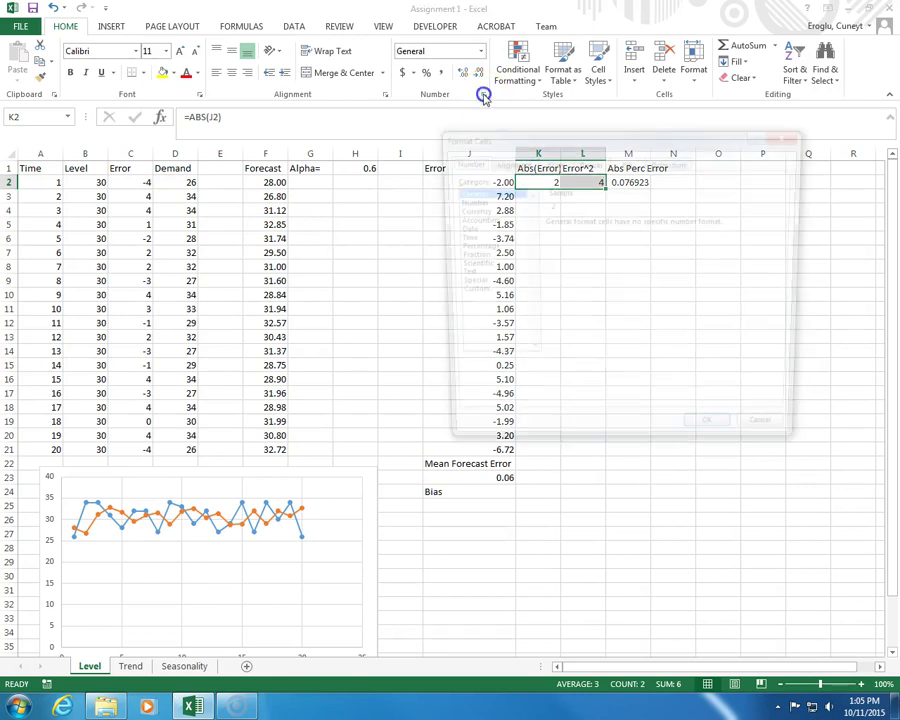
{"action": "left_click", "coordinate": [480, 201]}
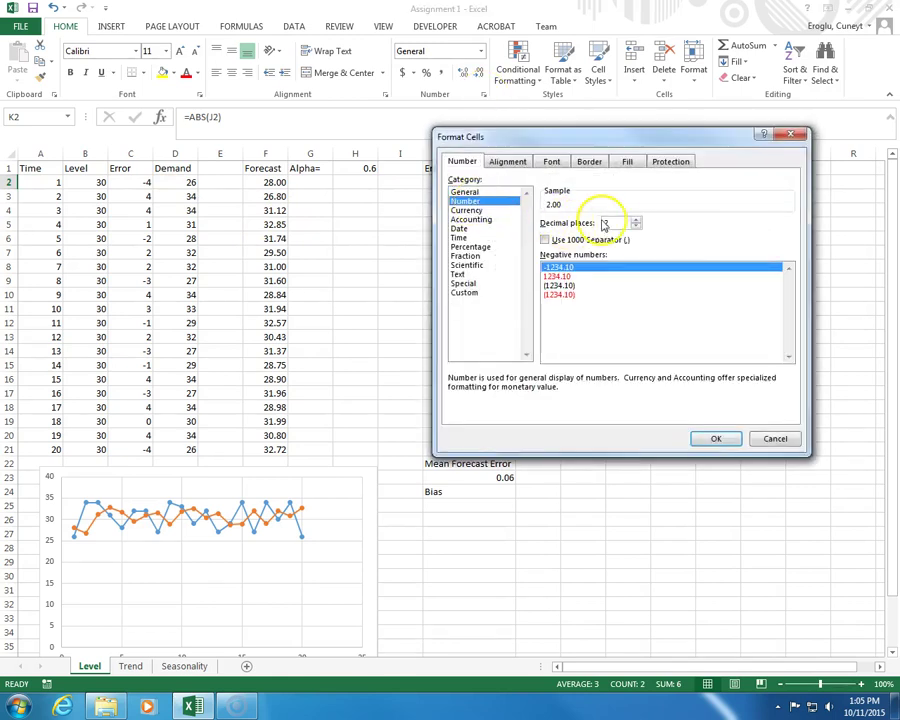
{"action": "left_click", "coordinate": [716, 438]}
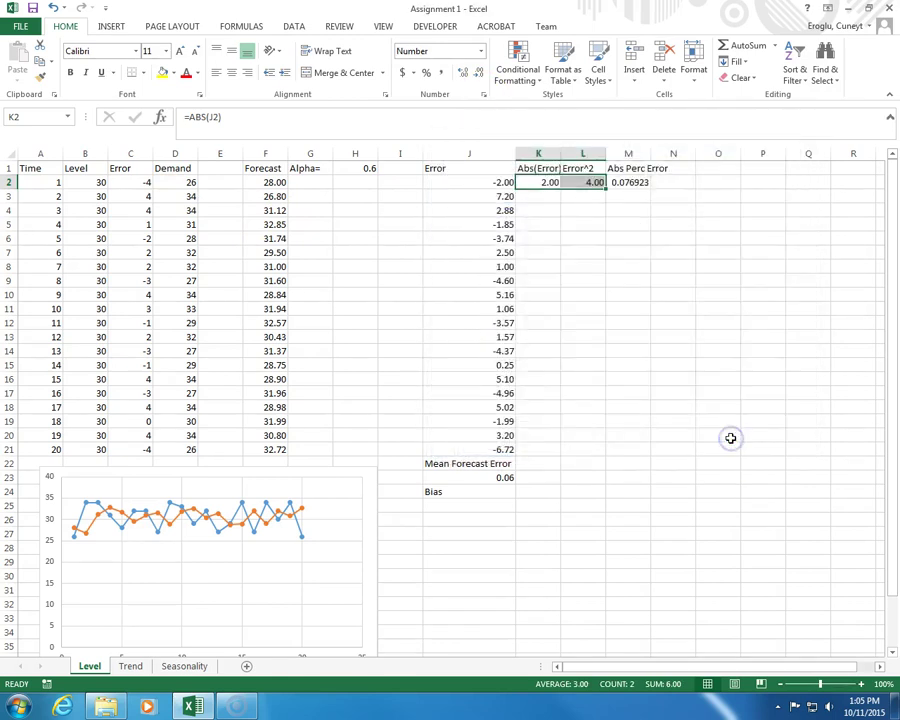
Format M2 as a percentage and fill the K2:M2 formulas down through row 21.
{"action": "left_click", "coordinate": [628, 183]}
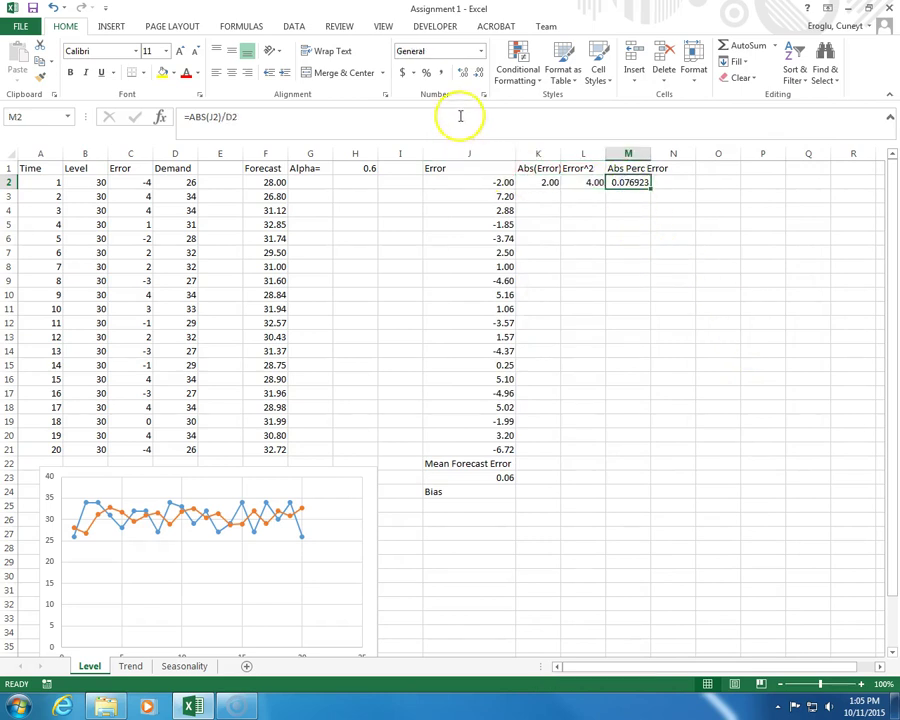
{"action": "left_click", "coordinate": [429, 75]}
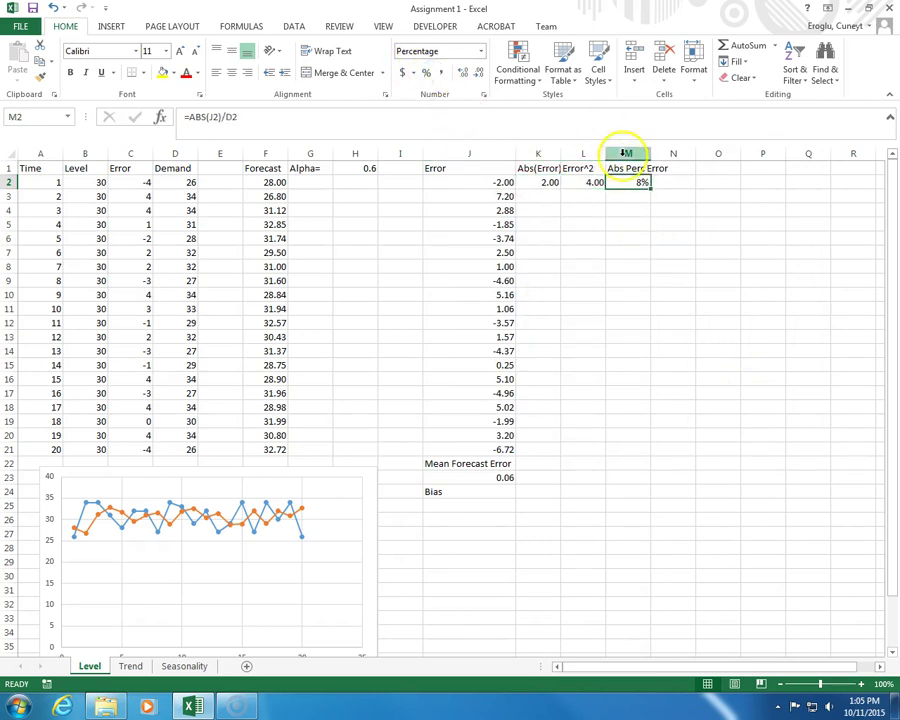
{"action": "left_click", "coordinate": [547, 183]}
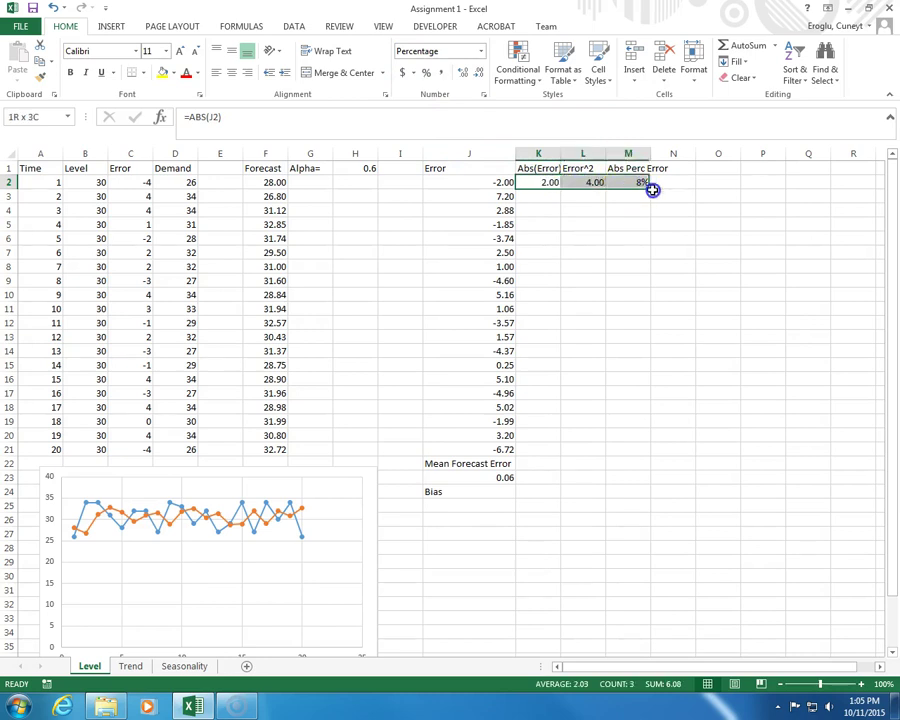
{"action": "left_click_drag", "start_coordinate": [652, 190], "coordinate": [647, 453]}
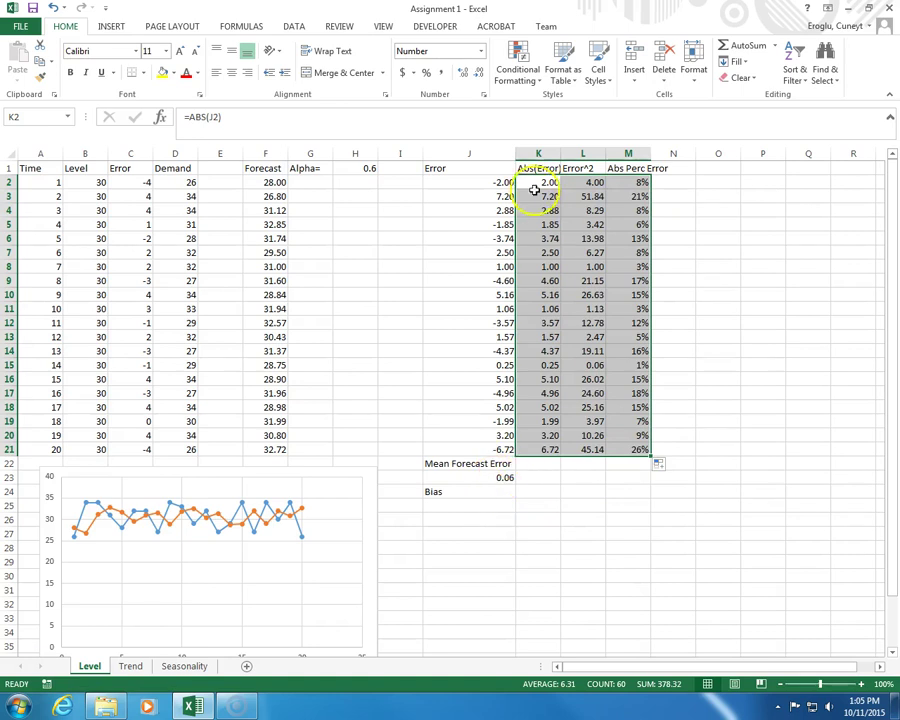
Extend the average formula in J23 across K23:M23 for the absolute, squared and percentage error columns.
{"action": "left_click_drag", "start_coordinate": [538, 180], "coordinate": [533, 452]}
{"action": "left_click_drag", "start_coordinate": [575, 186], "coordinate": [585, 451]}
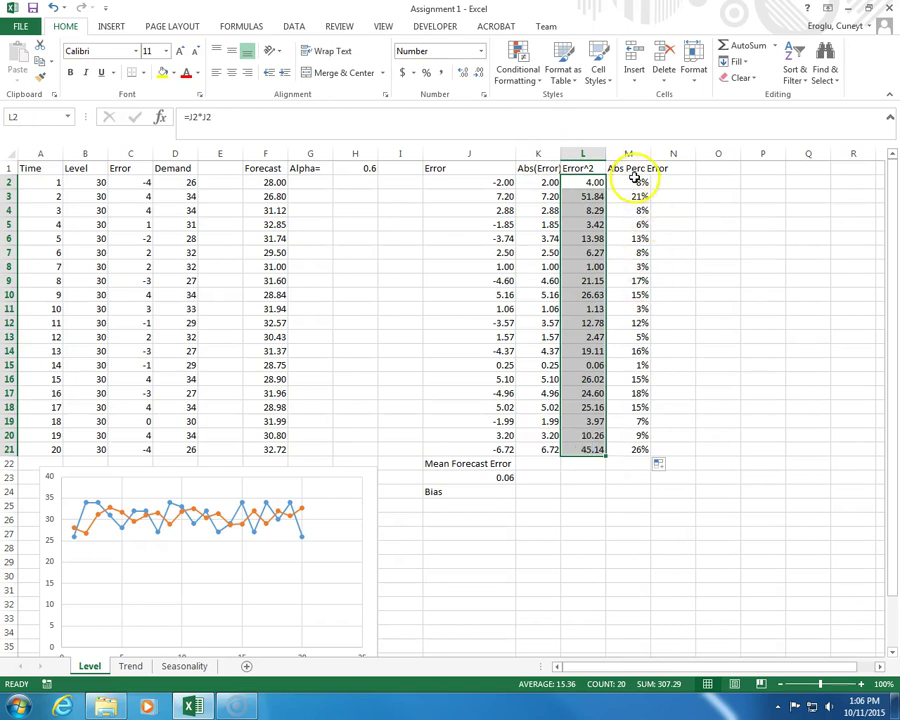
{"action": "left_click_drag", "start_coordinate": [633, 181], "coordinate": [635, 454]}
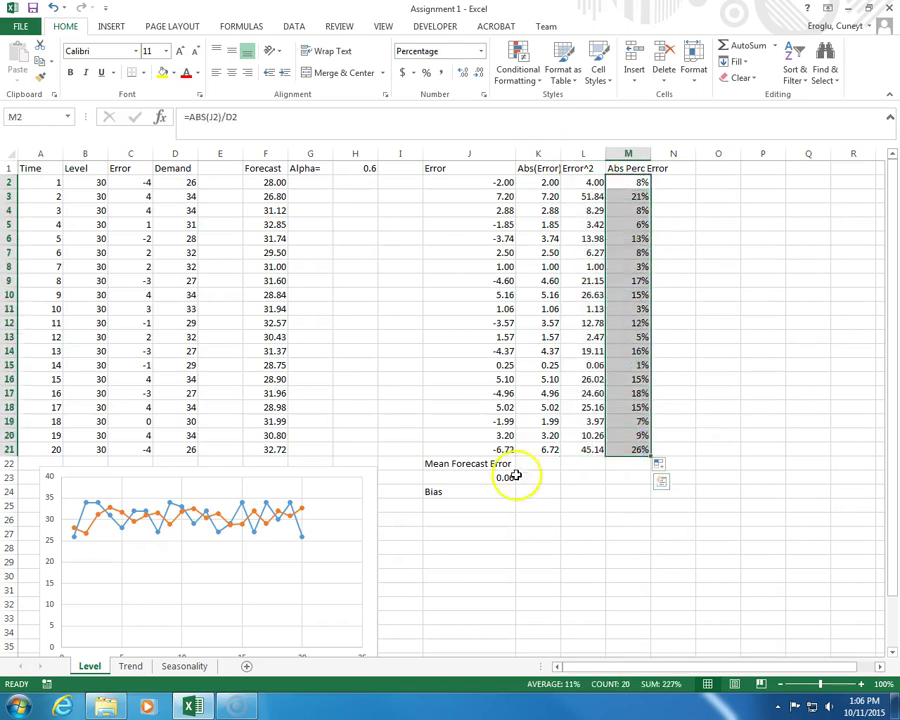
{"action": "left_click", "coordinate": [494, 478]}
{"action": "left_click_drag", "start_coordinate": [515, 487], "coordinate": [629, 487]}
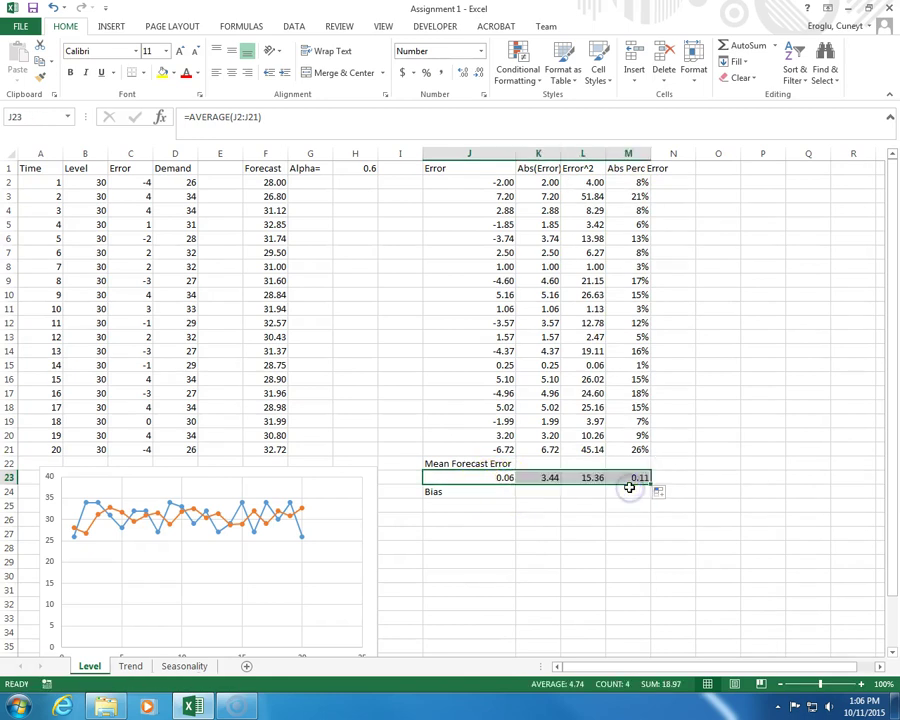
Copy the number formatting of K2:M2 onto the averages in K23:M23 with Format Painter.
{"action": "left_click", "coordinate": [536, 183]}
{"action": "left_click_drag", "start_coordinate": [536, 184], "coordinate": [613, 186]}
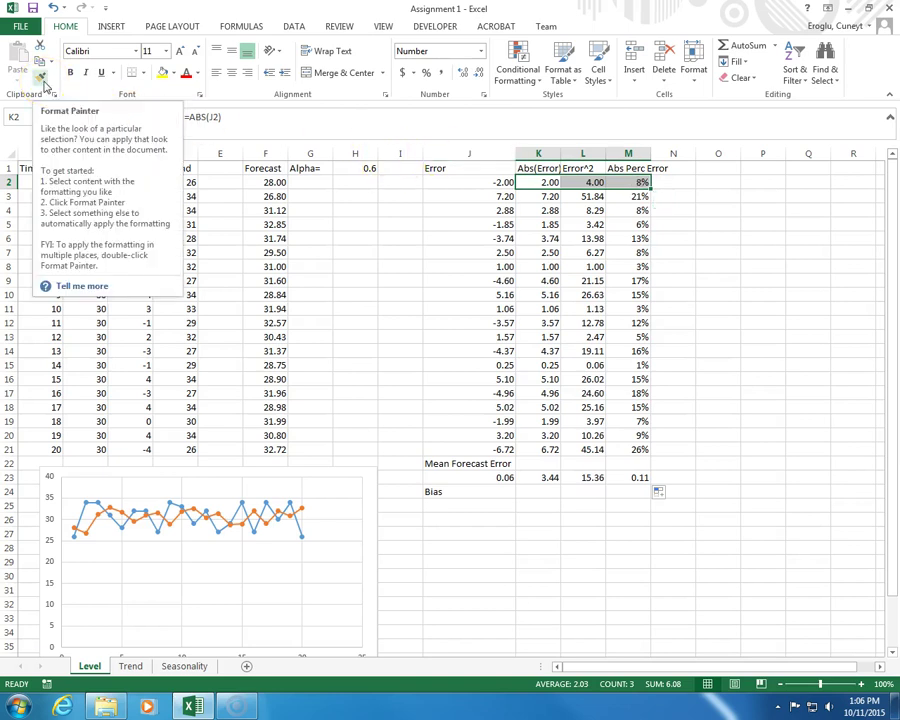
{"action": "left_click", "coordinate": [41, 78]}
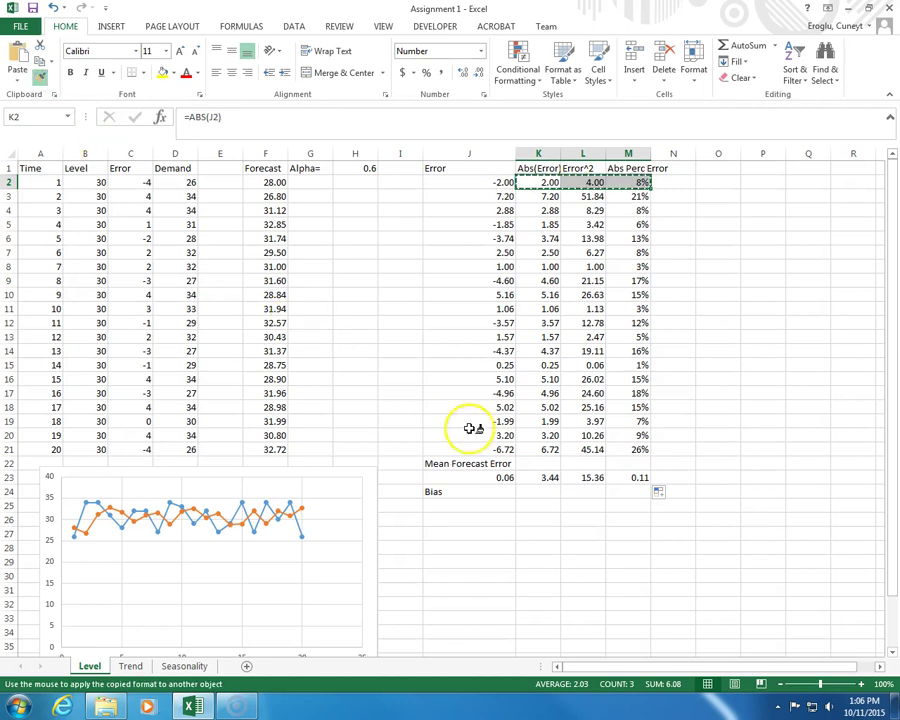
{"action": "left_click", "coordinate": [547, 477]}
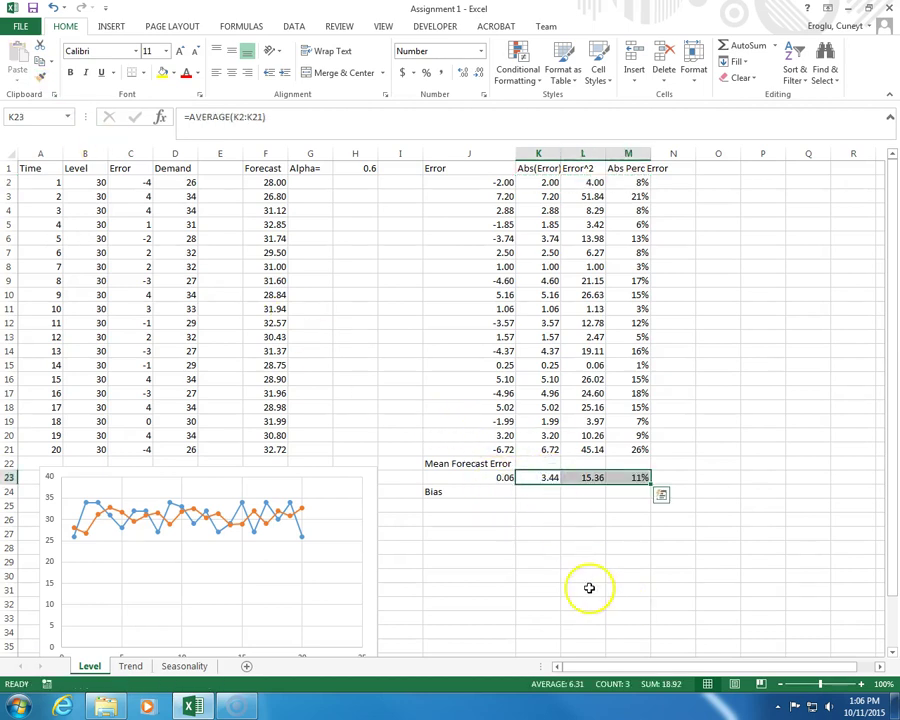
Label the averages "Mean Absolute Deviation" in K22, "Mean Squared Error" in L22 and "Mean Abs Perc Error" in M22.
{"action": "left_click", "coordinate": [535, 464]}
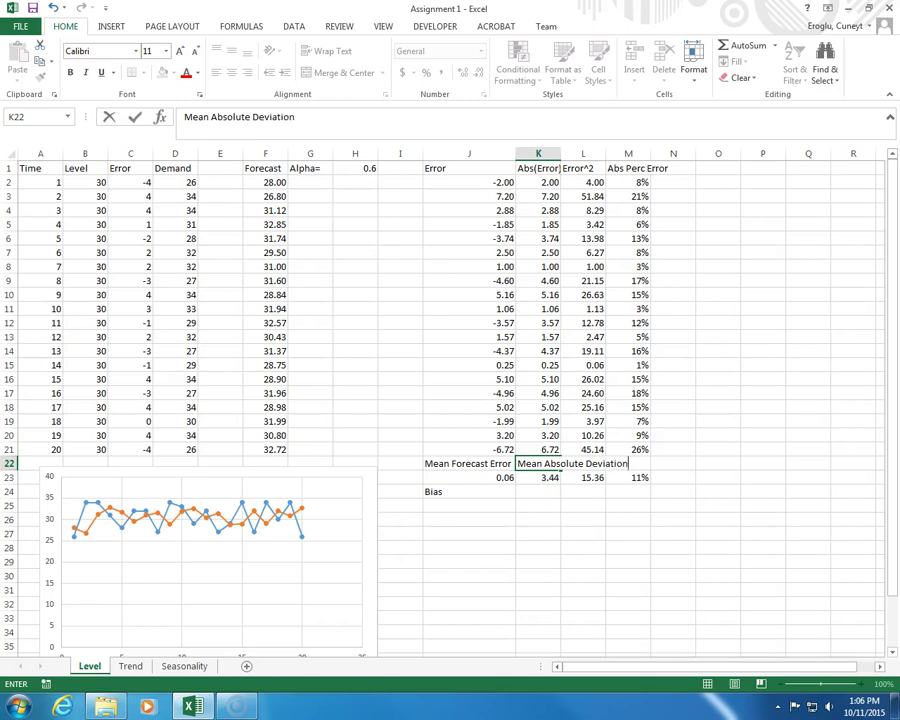
{"action": "key", "text": "Tab"}
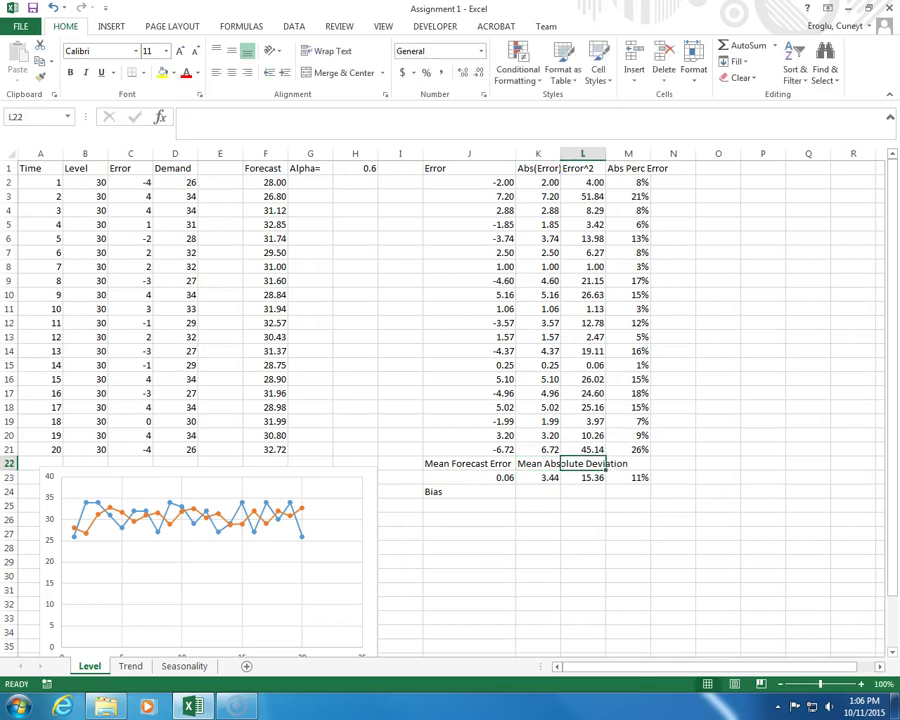
{"action": "type", "text": "Mean Squared"}
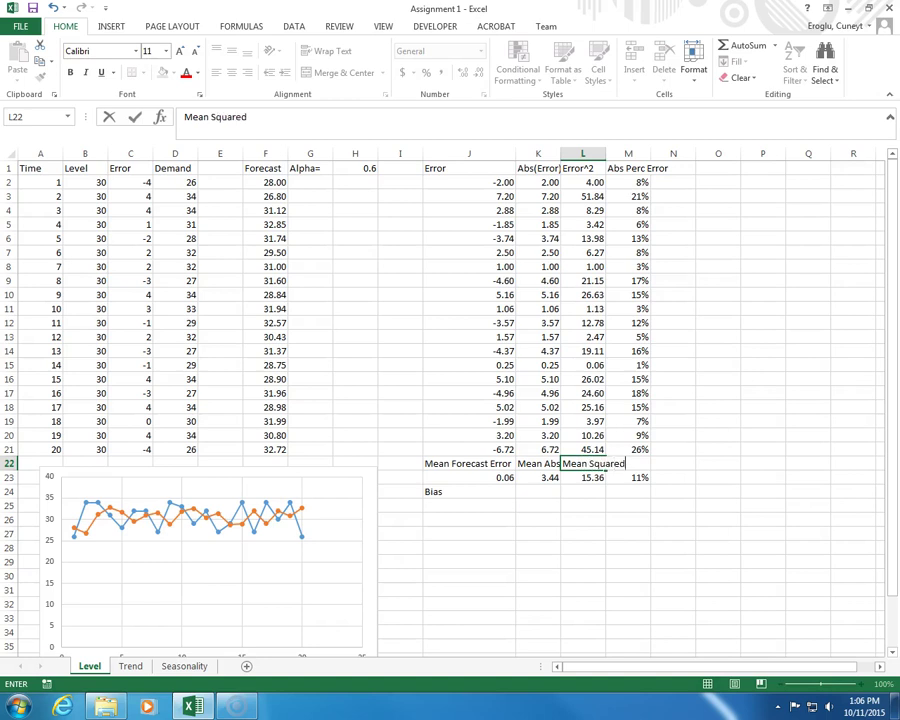
{"action": "type", "text": " Error"}
{"action": "key", "text": "Return"}
{"action": "key", "text": "Up"}
{"action": "key", "text": "Right"}
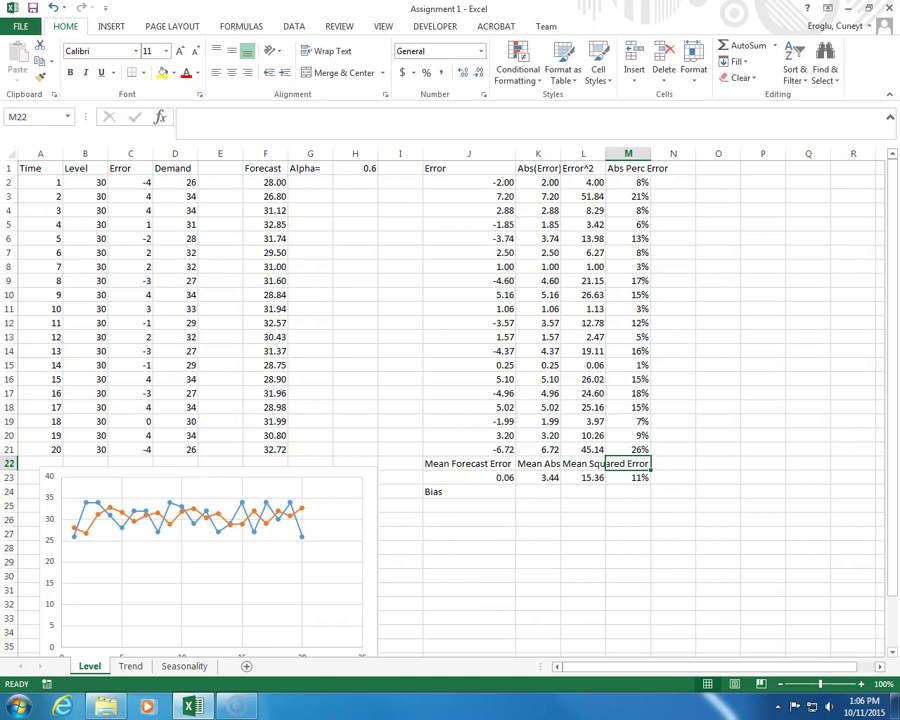
{"action": "type", "text": "Mean Abs Perc E"}
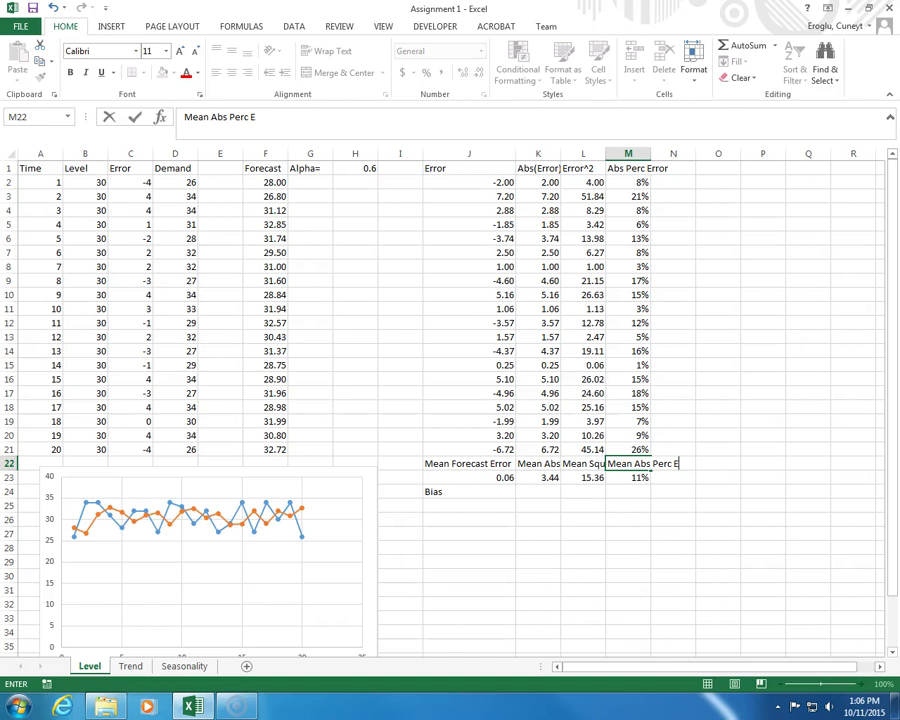
{"action": "type", "text": "rror"}
{"action": "key", "text": "Return"}
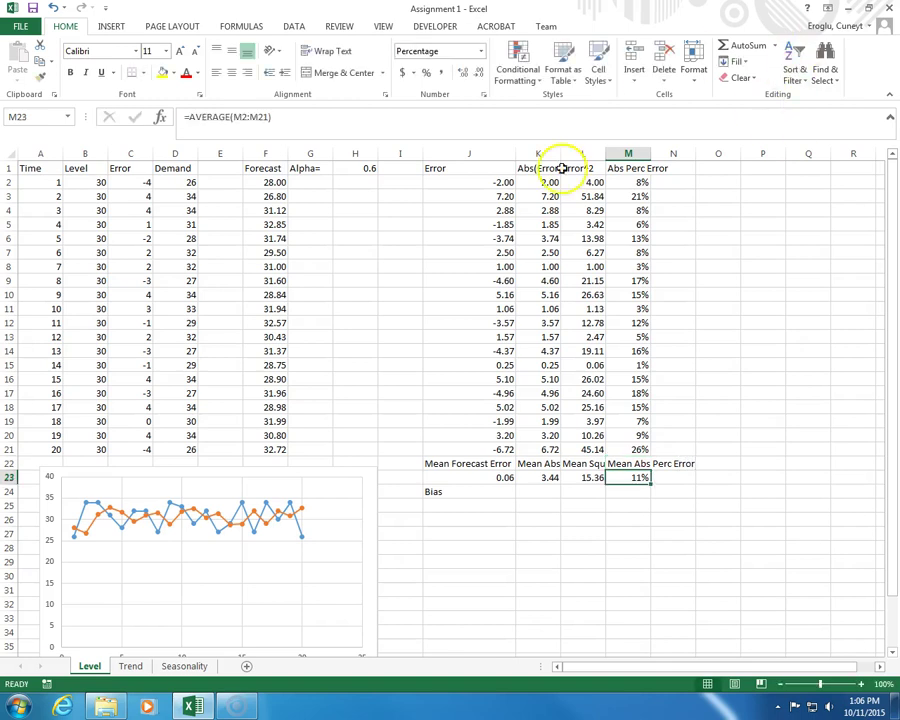
Autofit the widths of columns K through M to their contents.
{"action": "left_click_drag", "start_coordinate": [540, 155], "coordinate": [652, 155]}
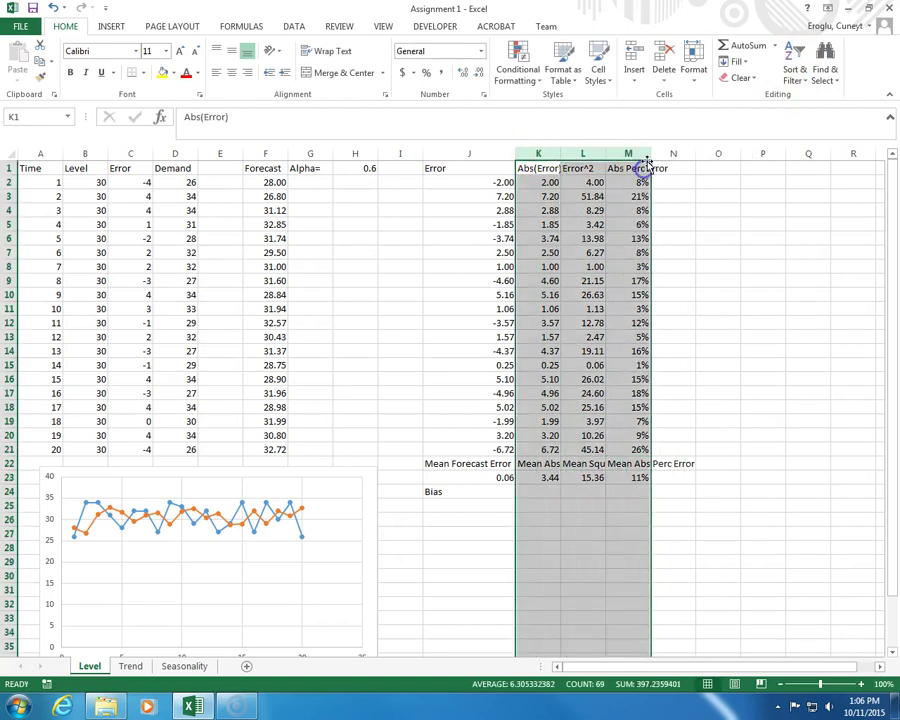
{"action": "double_click", "coordinate": [648, 157]}
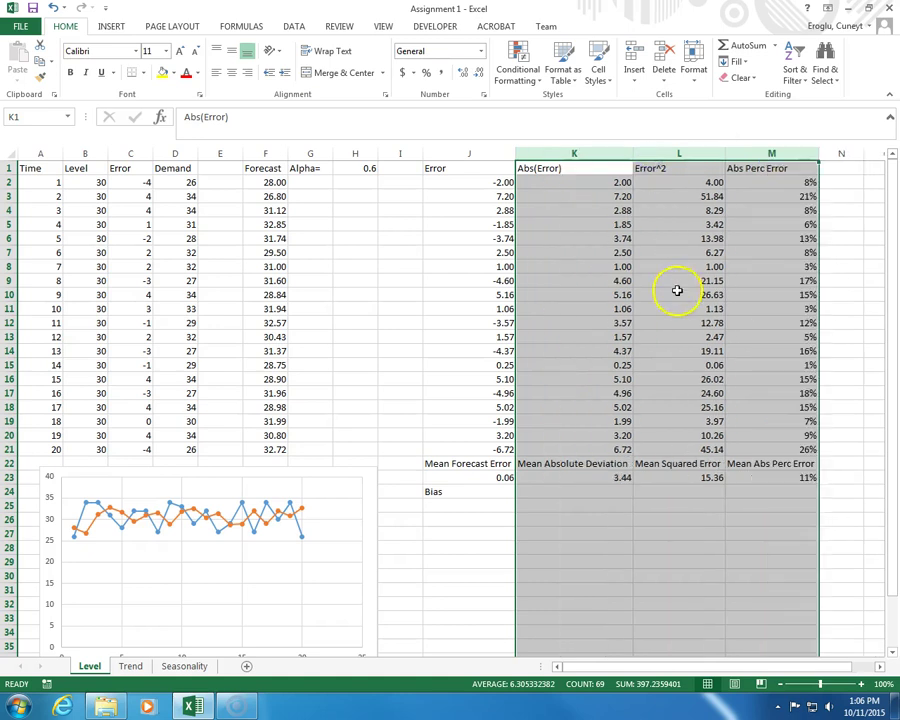
{"action": "left_click", "coordinate": [674, 292]}
Enter "Accuracy" in K24 and copy it to L24:M24.
{"action": "left_click", "coordinate": [582, 494]}
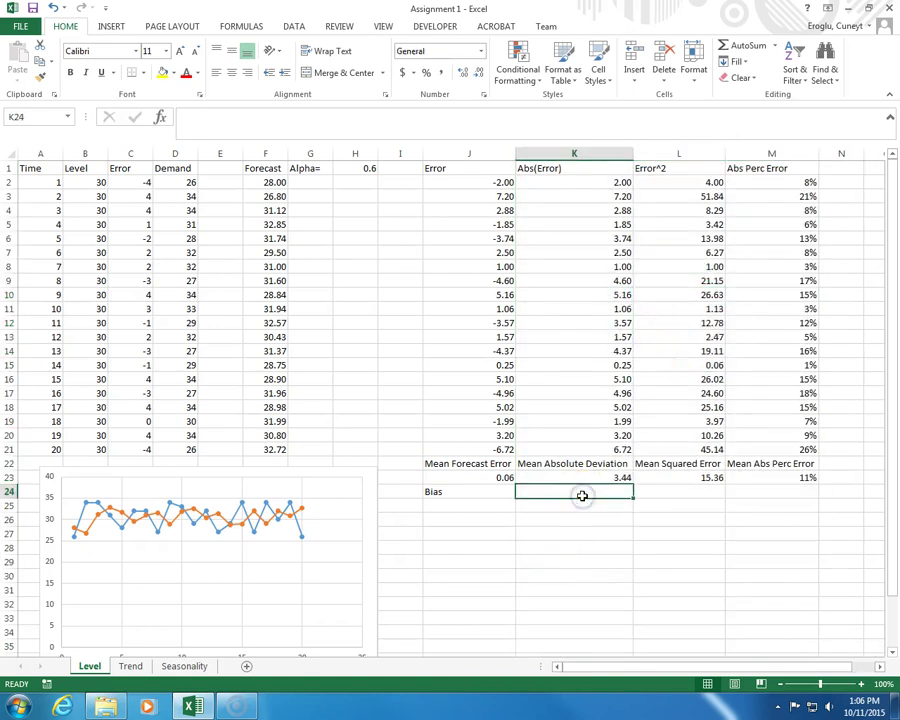
{"action": "type", "text": "Accuracy"}
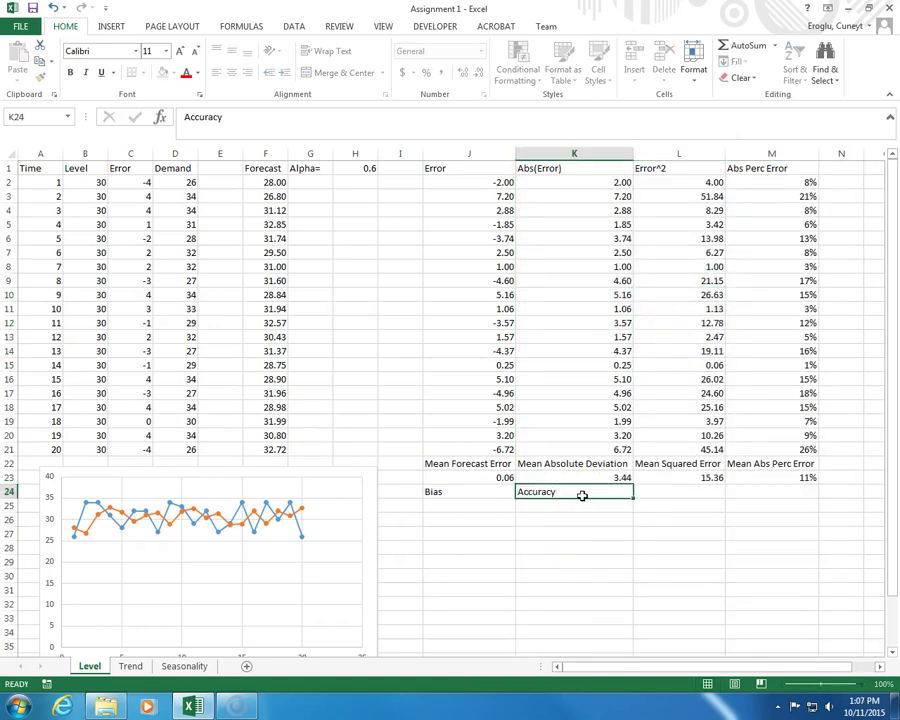
{"action": "key", "text": "ctrl+Return"}
{"action": "key", "text": "ctrl+c"}
{"action": "key", "text": "Right"}
{"action": "key", "text": "shift+Right"}
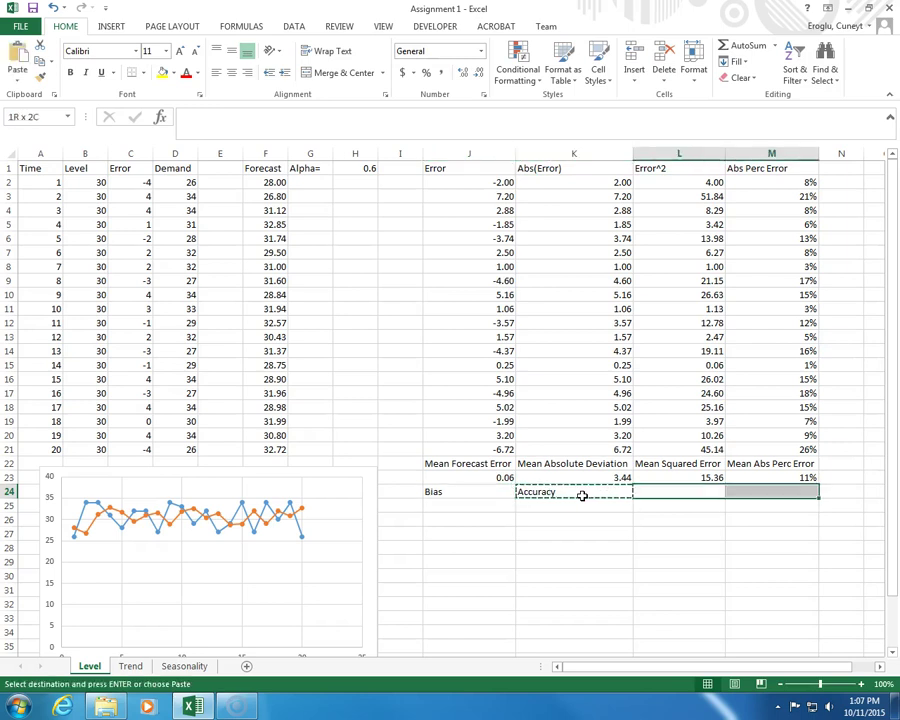
{"action": "key", "text": "ctrl+v"}
{"action": "key", "text": "Escape"}
Narrow the demand and forecast chart so that its edge falls within column H, clear of column I.
{"action": "key", "text": "Left"}
{"action": "key", "text": "Left"}
{"action": "key", "text": "Left"}
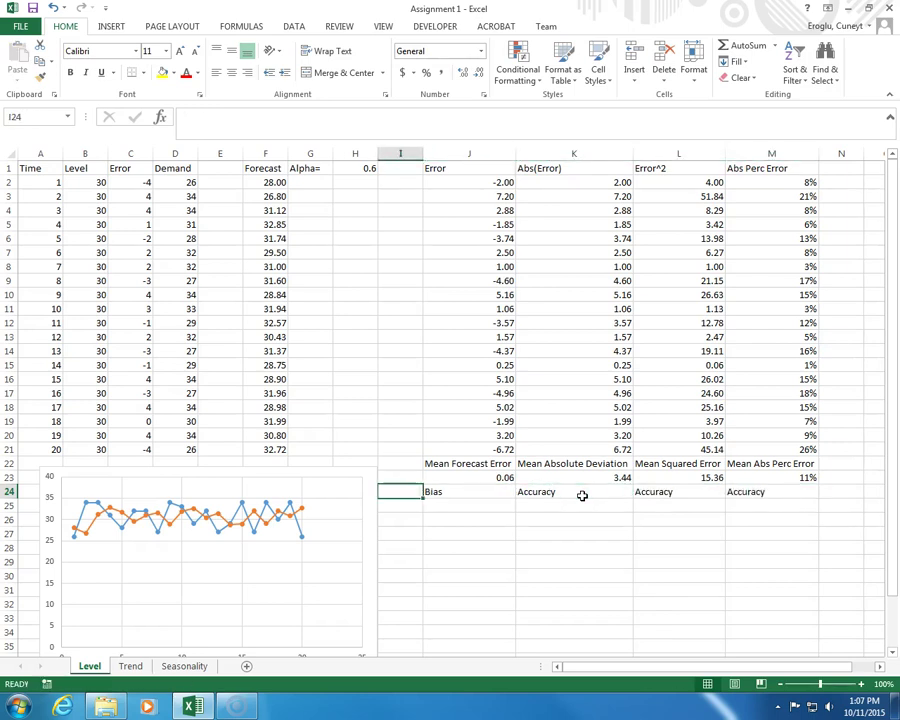
{"action": "left_click", "coordinate": [370, 572]}
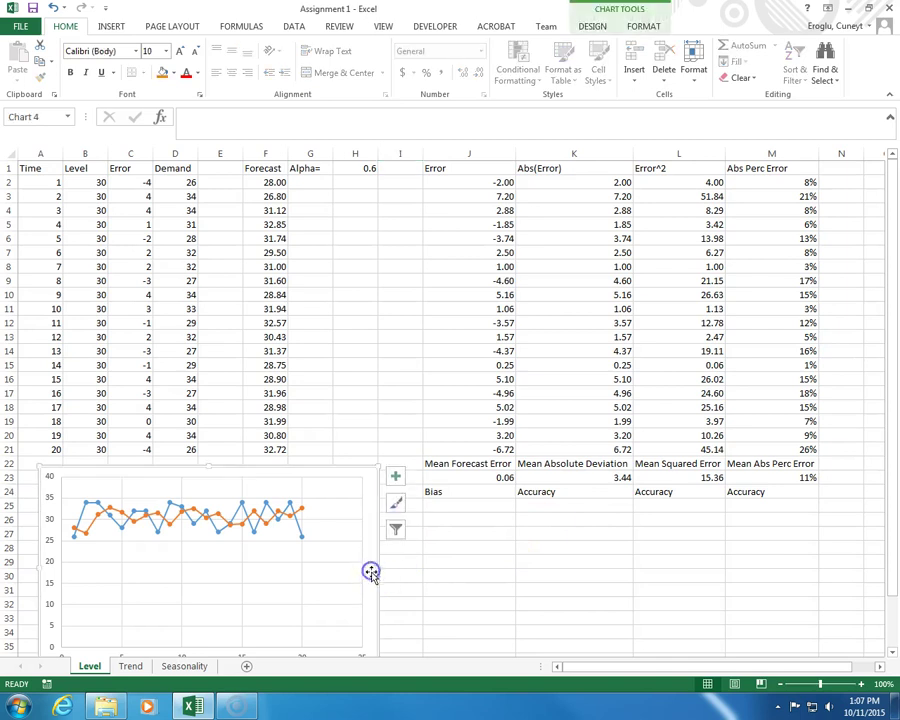
{"action": "left_click_drag", "start_coordinate": [378, 567], "coordinate": [354, 564]}
{"action": "left_click", "coordinate": [358, 170]}
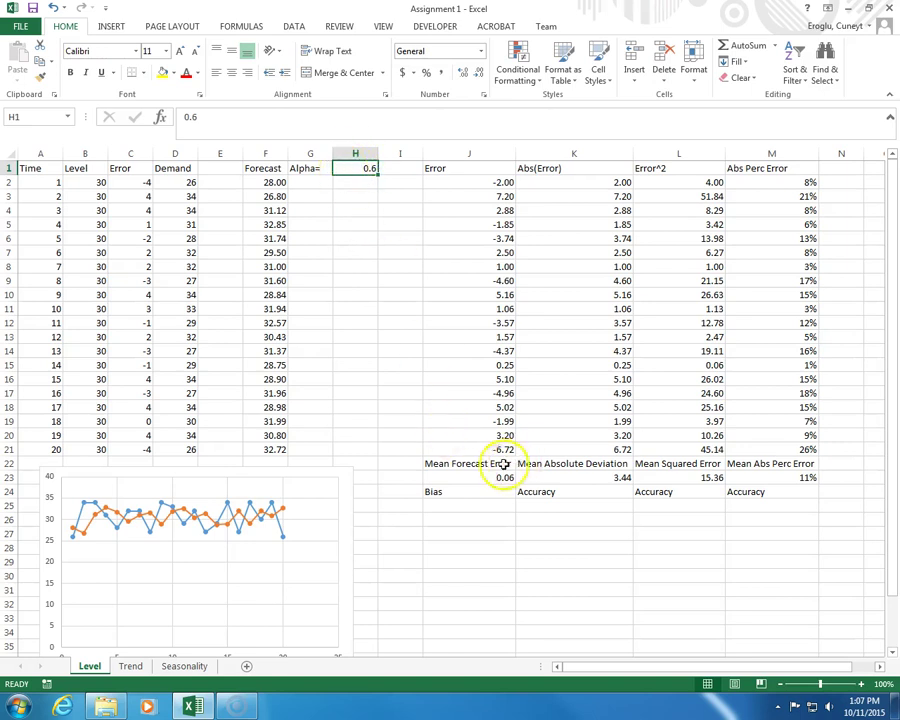
{"action": "left_click_drag", "start_coordinate": [476, 477], "coordinate": [756, 477]}
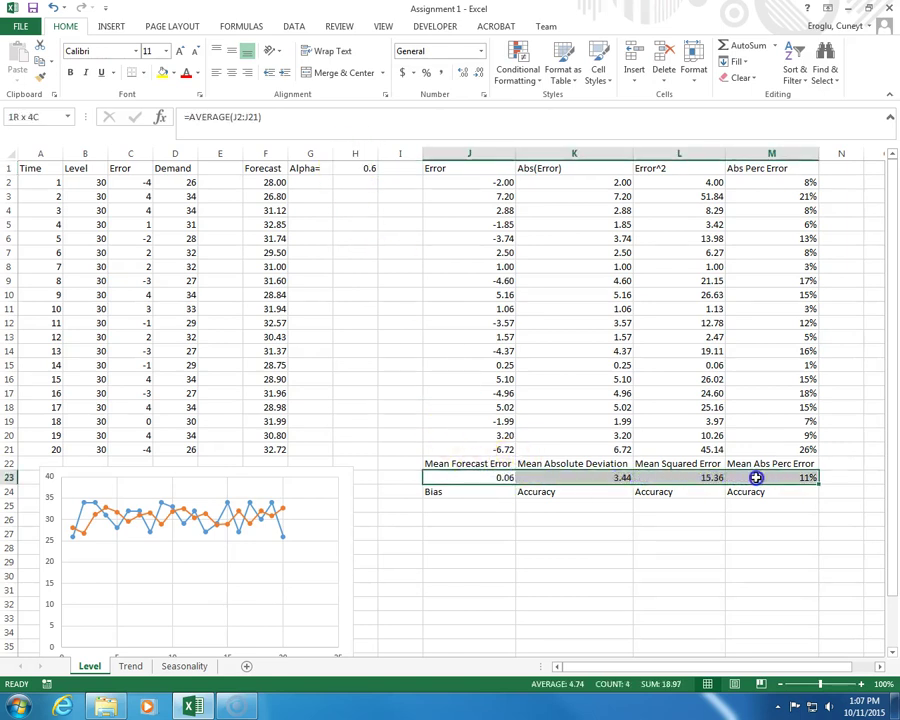
{"action": "left_click", "coordinate": [400, 507]}
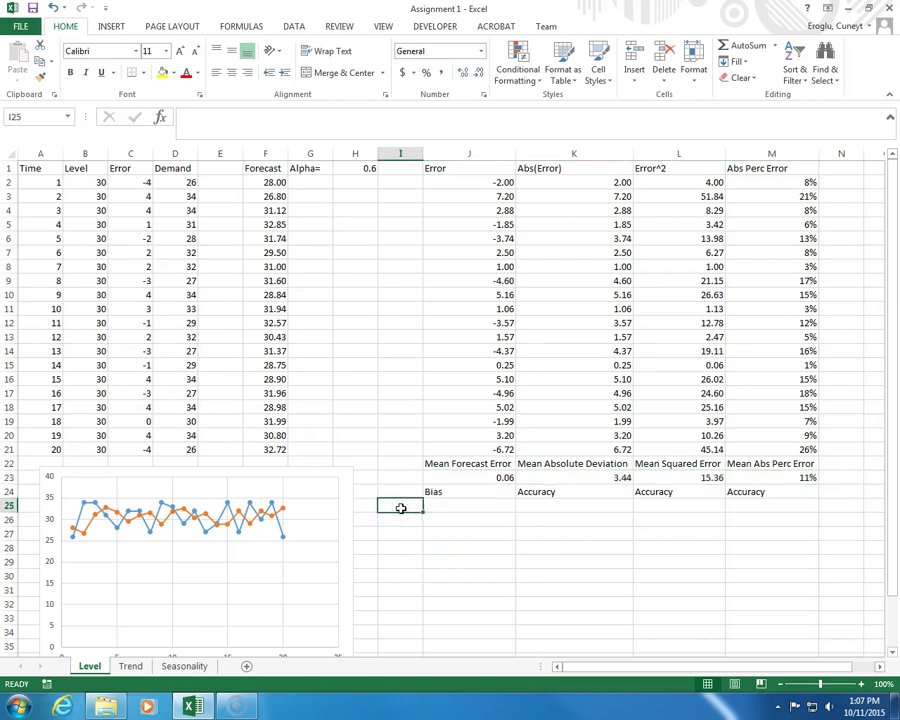
{"action": "type", "text": "Alp"}
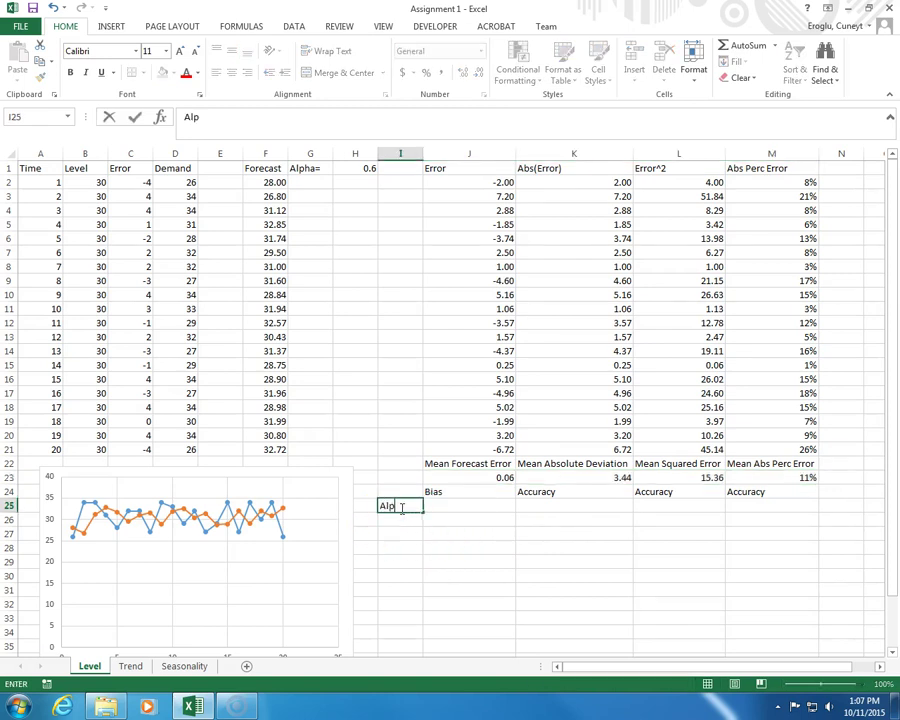
{"action": "key", "text": "Escape"}
Enter the heading "Alpha" in I24 and fill I25:I33 with 0.1 to 0.9 in increments of 0.1.
{"action": "key", "text": "Up"}
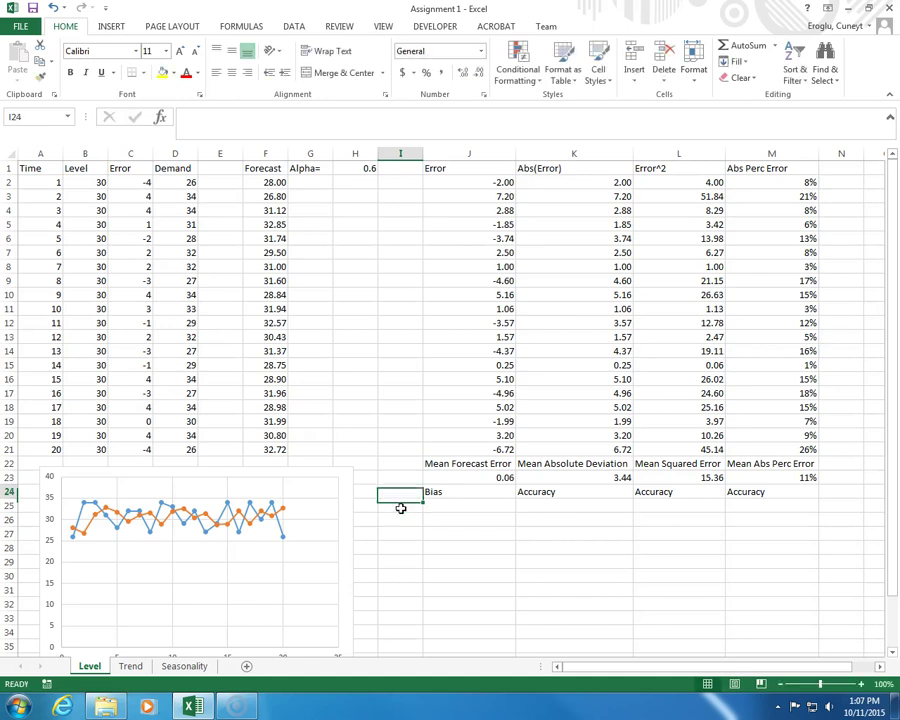
{"action": "type", "text": "Alpha"}
{"action": "key", "text": "Return"}
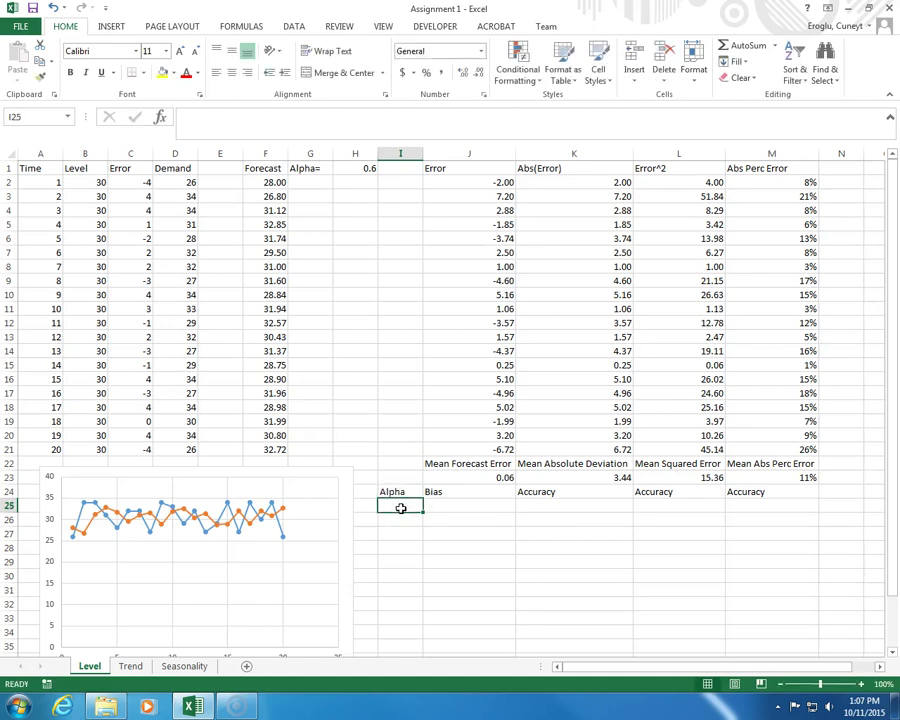
{"action": "type", "text": "0.1"}
{"action": "key", "text": "Return"}
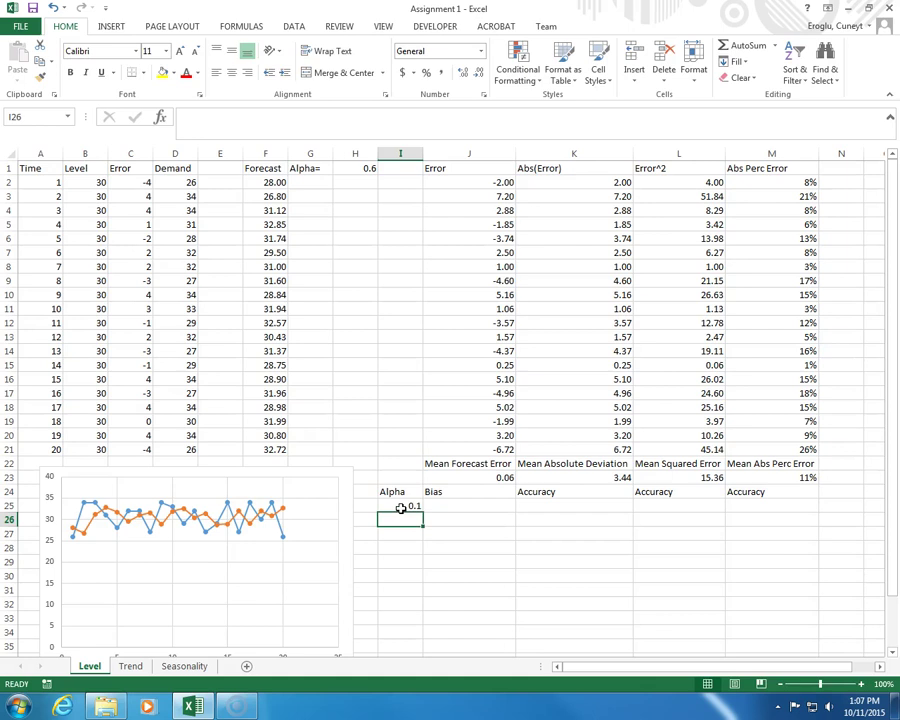
{"action": "type", "text": "0.2"}
{"action": "key", "text": "Return"}
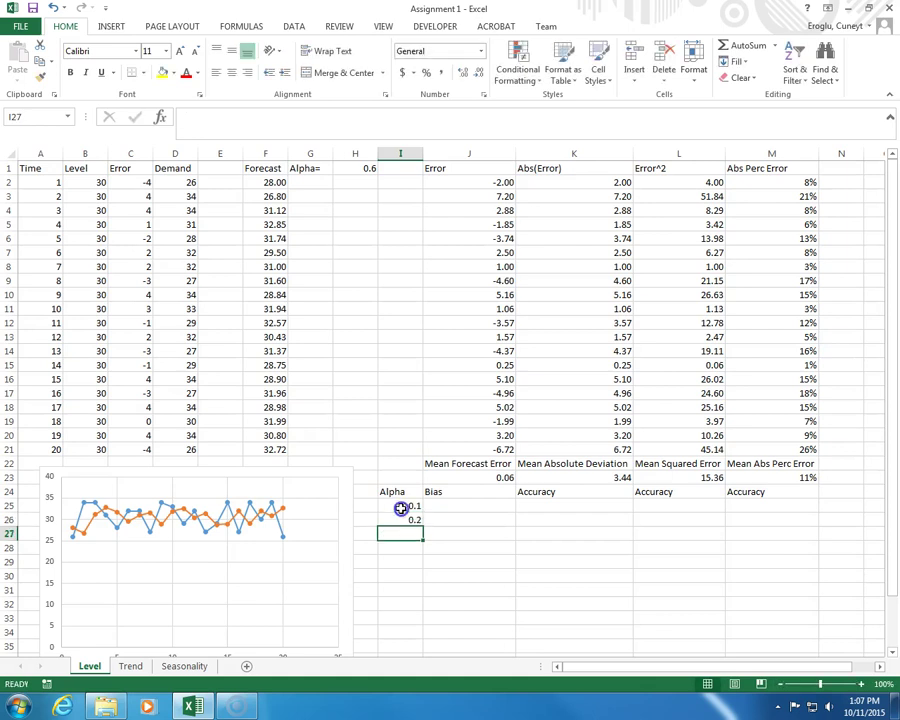
{"action": "left_click_drag", "start_coordinate": [401, 508], "coordinate": [410, 627]}
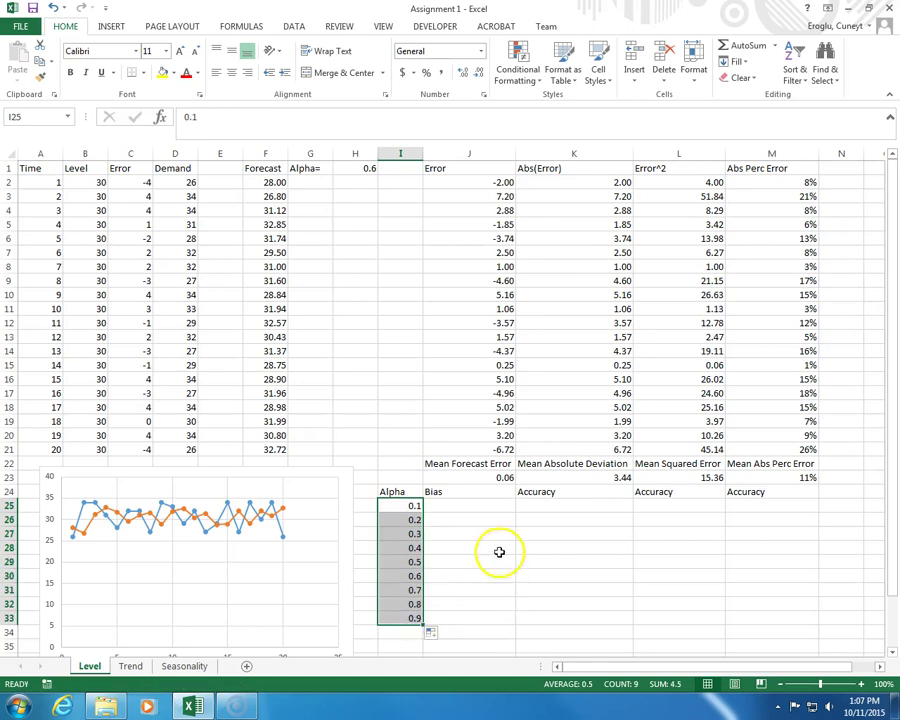
Set the smoothing constant alpha in H1 to 0.1.
{"action": "left_click", "coordinate": [476, 508]}
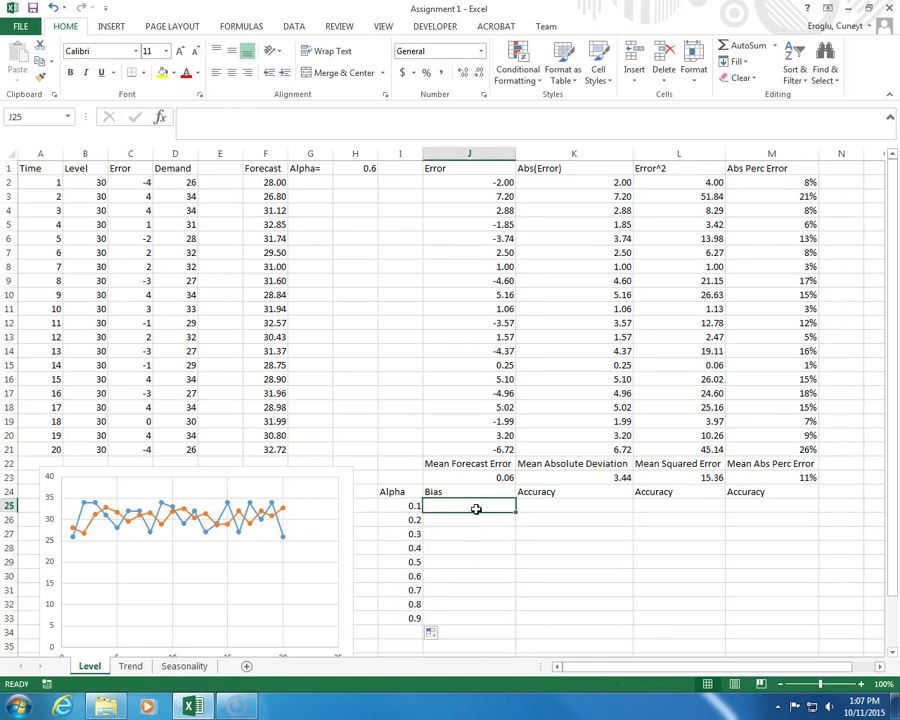
{"action": "left_click", "coordinate": [356, 170]}
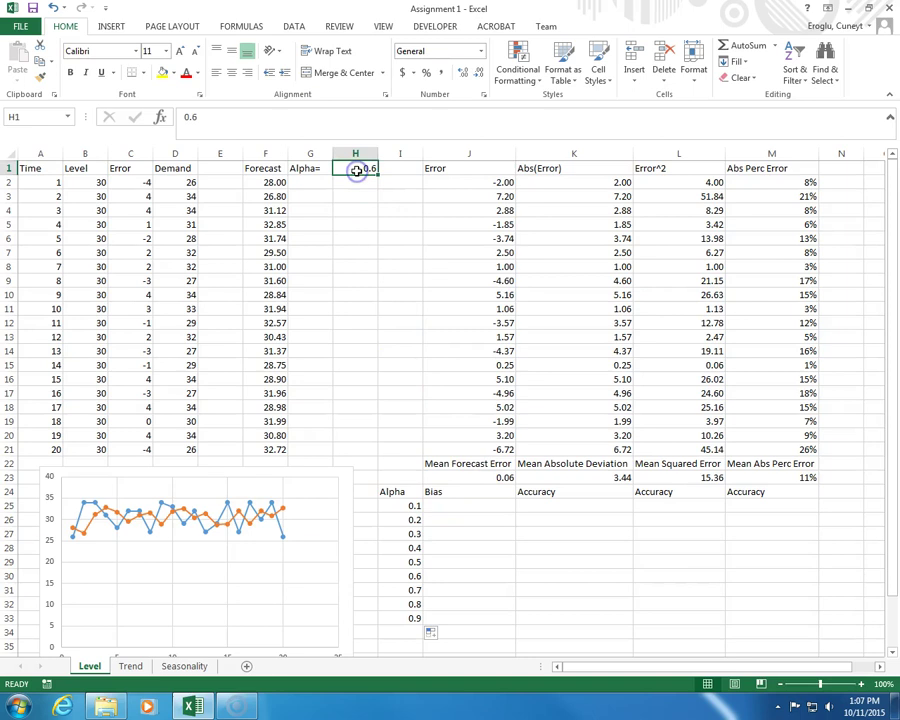
{"action": "type", "text": ".1"}
{"action": "key", "text": "Return"}
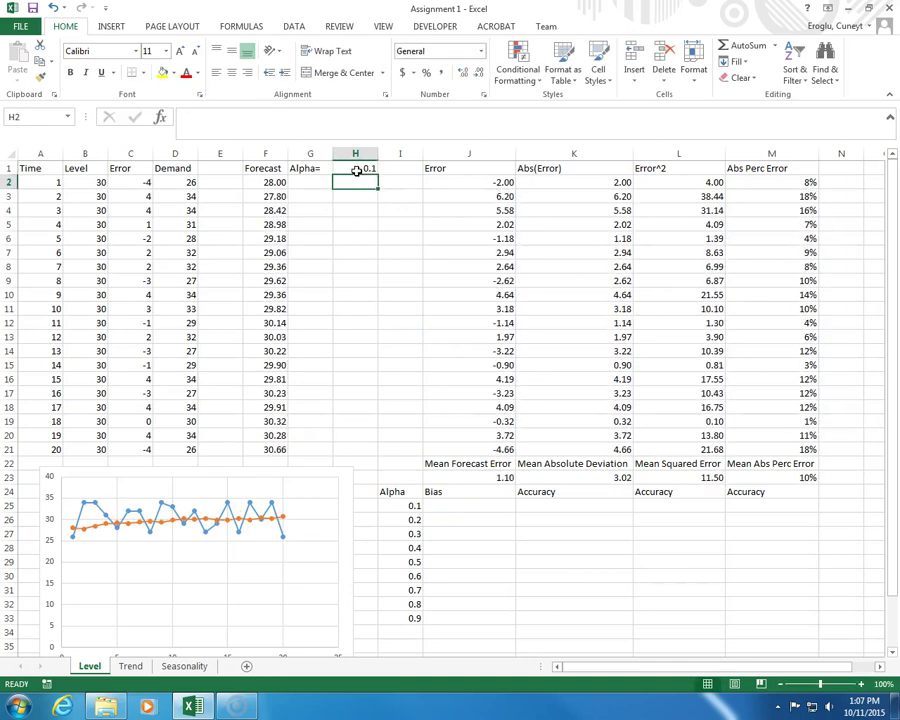
Copy the four mean error measures in J23:M23 and paste them as values into J25:M25 for alpha 0.1.
{"action": "left_click_drag", "start_coordinate": [495, 477], "coordinate": [795, 478]}
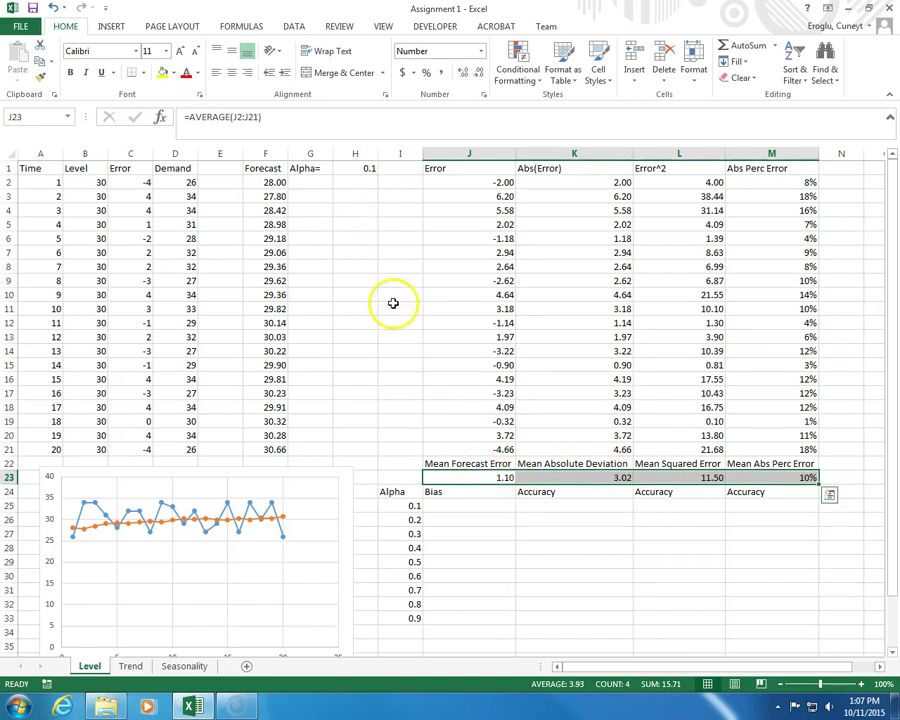
{"action": "right_click", "coordinate": [450, 479]}
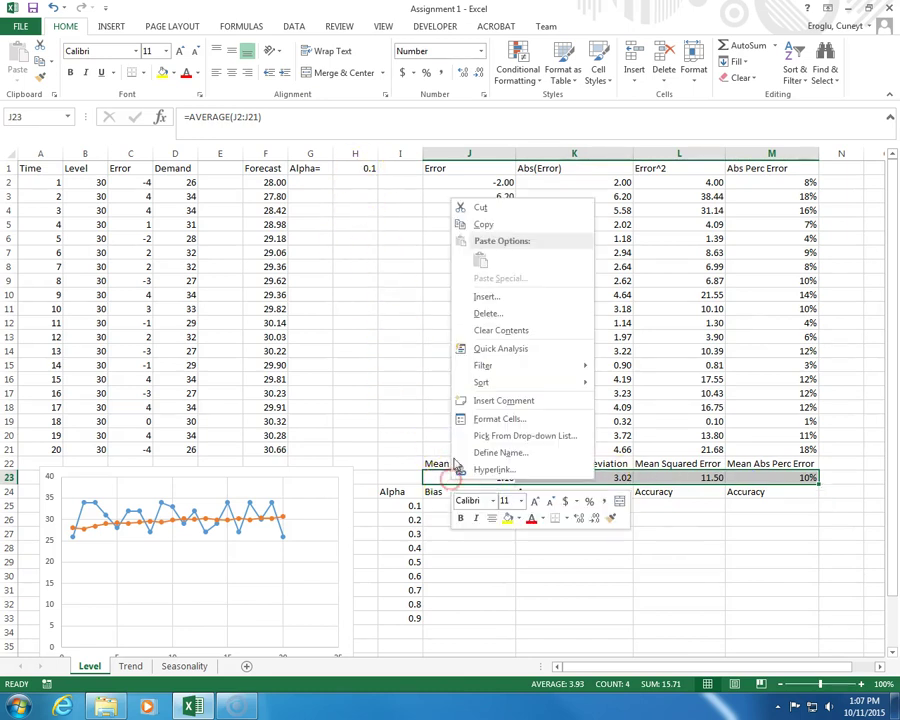
{"action": "left_click", "coordinate": [466, 222]}
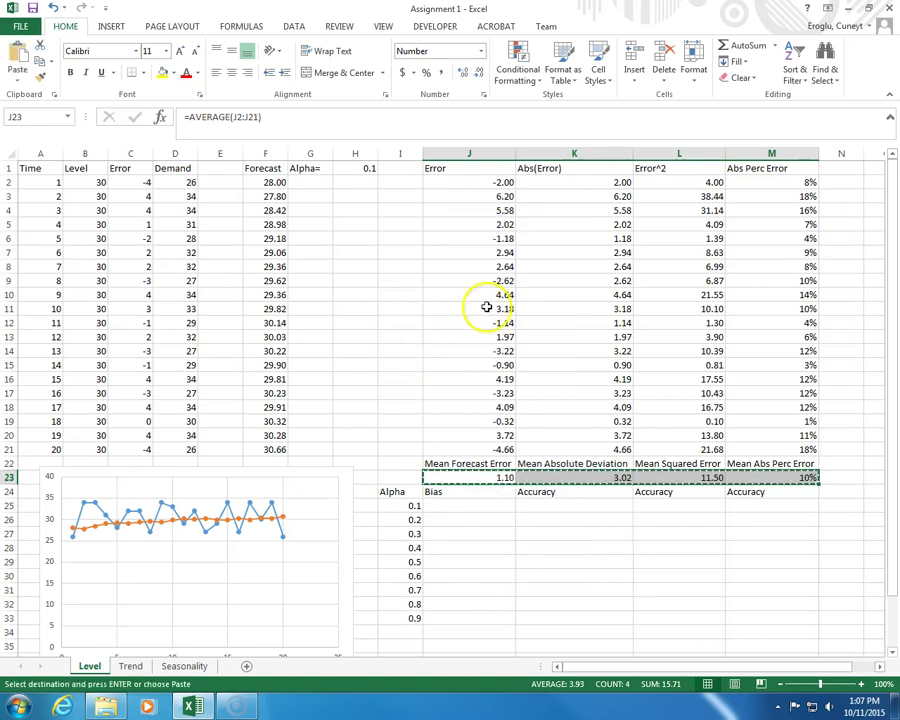
{"action": "left_click", "coordinate": [463, 505]}
{"action": "right_click", "coordinate": [463, 505]}
{"action": "left_click", "coordinate": [514, 288]}
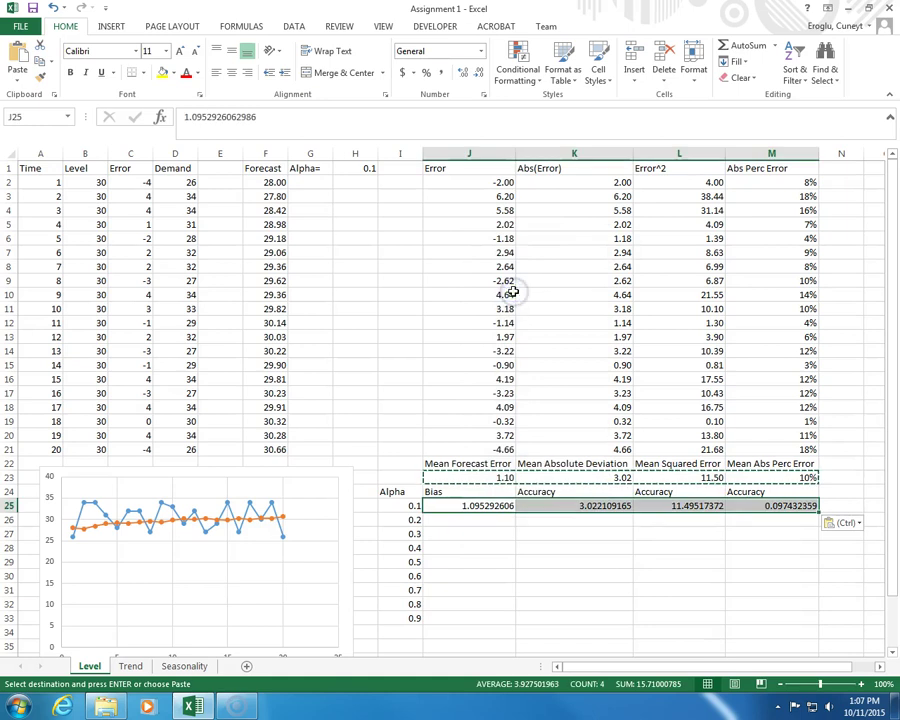
{"action": "left_click", "coordinate": [398, 392]}
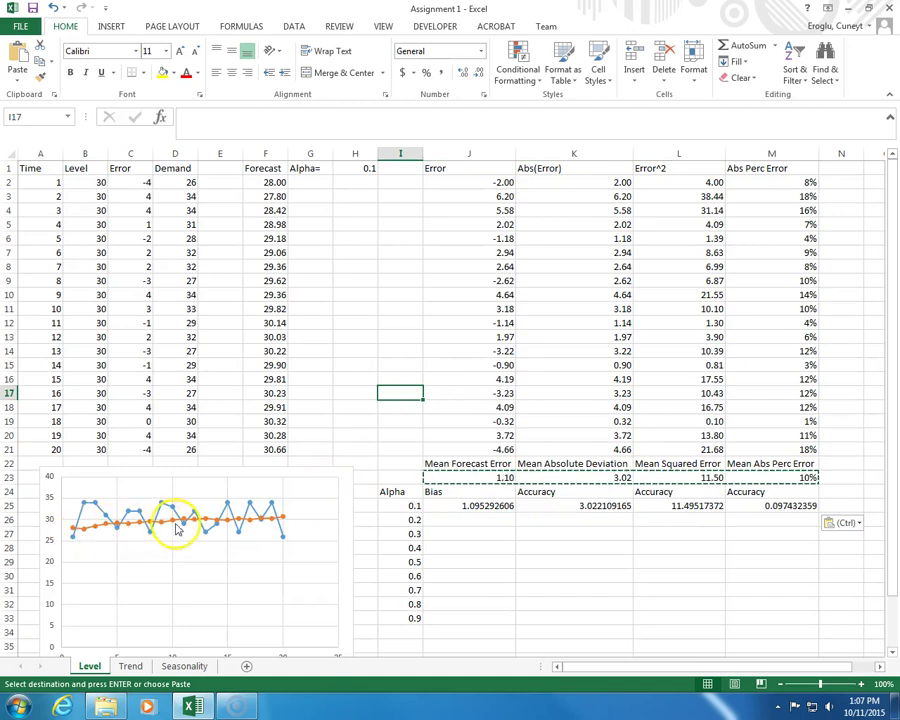
{"action": "mouse_move", "coordinate": [265, 524]}
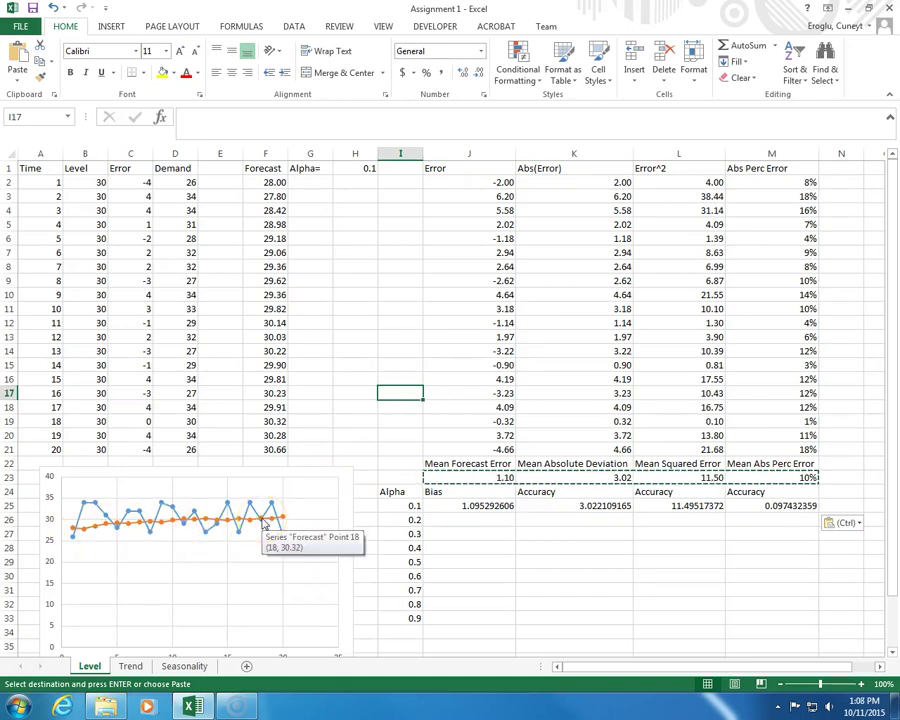
Set alpha in H1 to 0.2 and paste the J23:M23 measures as values into J26:M26.
{"action": "left_click", "coordinate": [354, 168]}
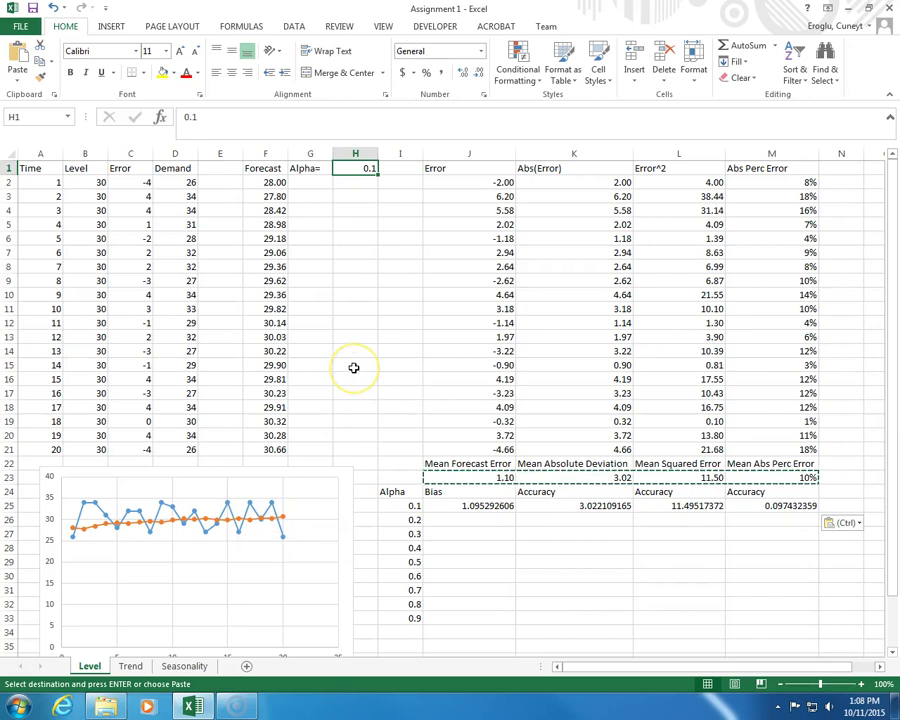
{"action": "key", "text": "Escape"}
{"action": "type", "text": ".2"}
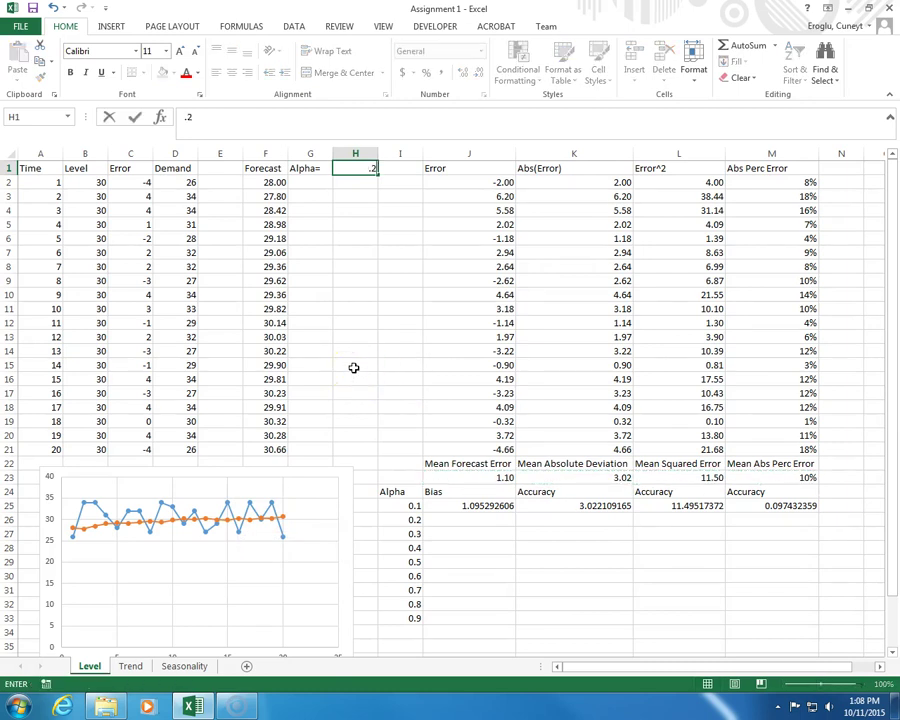
{"action": "key", "text": "Return"}
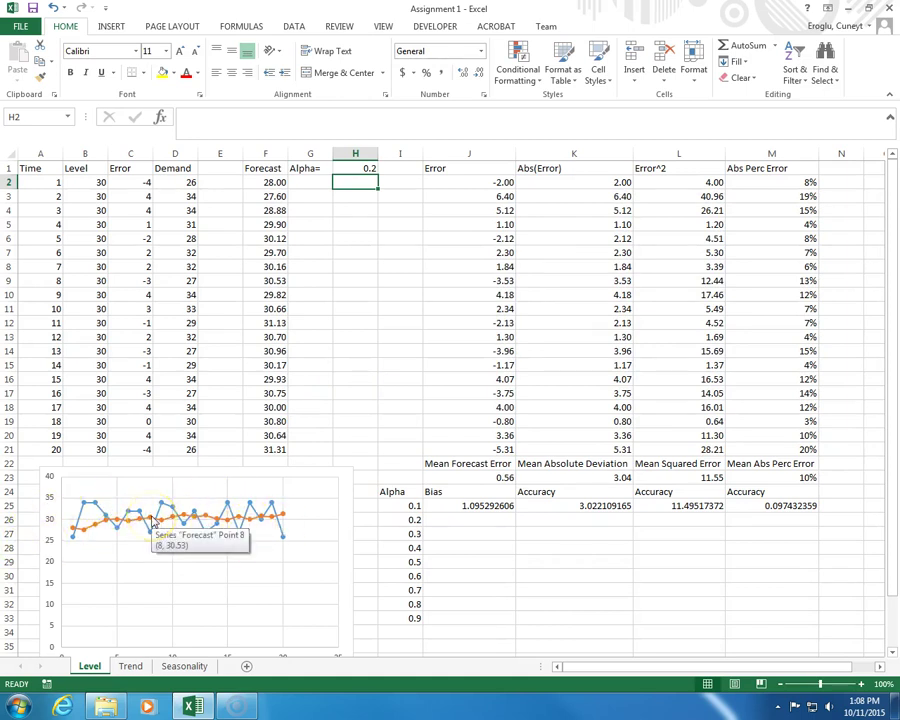
{"action": "left_click_drag", "start_coordinate": [453, 480], "coordinate": [757, 480]}
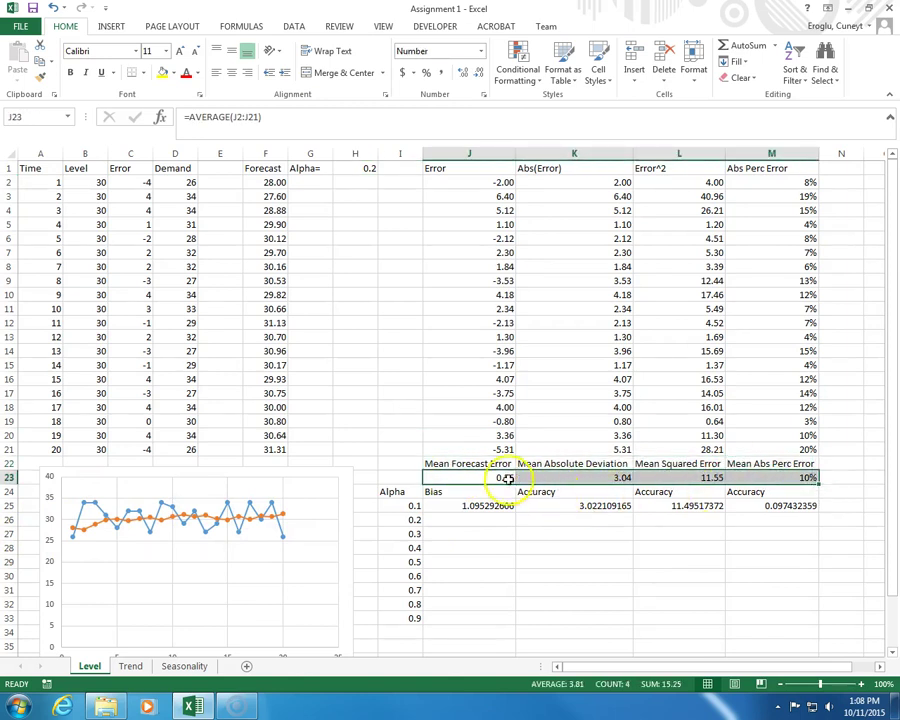
{"action": "right_click", "coordinate": [462, 477]}
{"action": "left_click", "coordinate": [497, 223]}
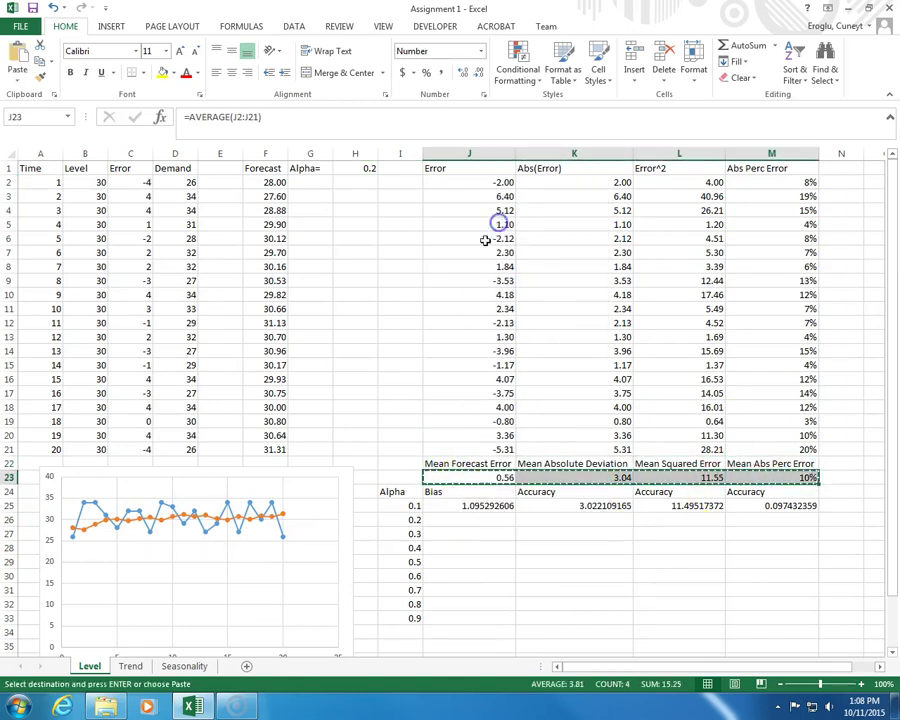
{"action": "left_click", "coordinate": [454, 520]}
{"action": "right_click", "coordinate": [452, 520]}
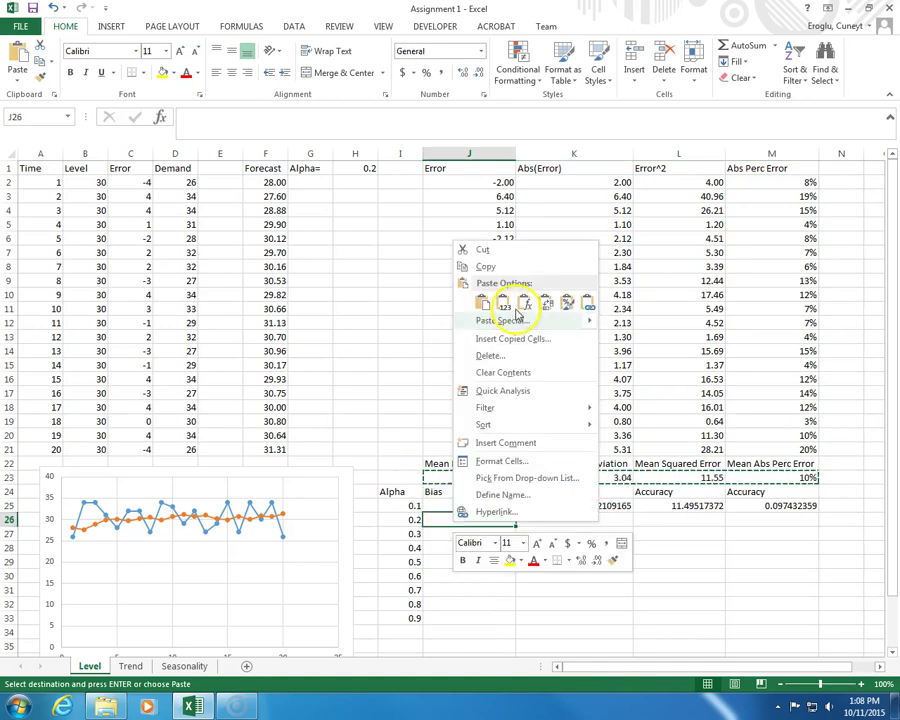
{"action": "left_click", "coordinate": [503, 302]}
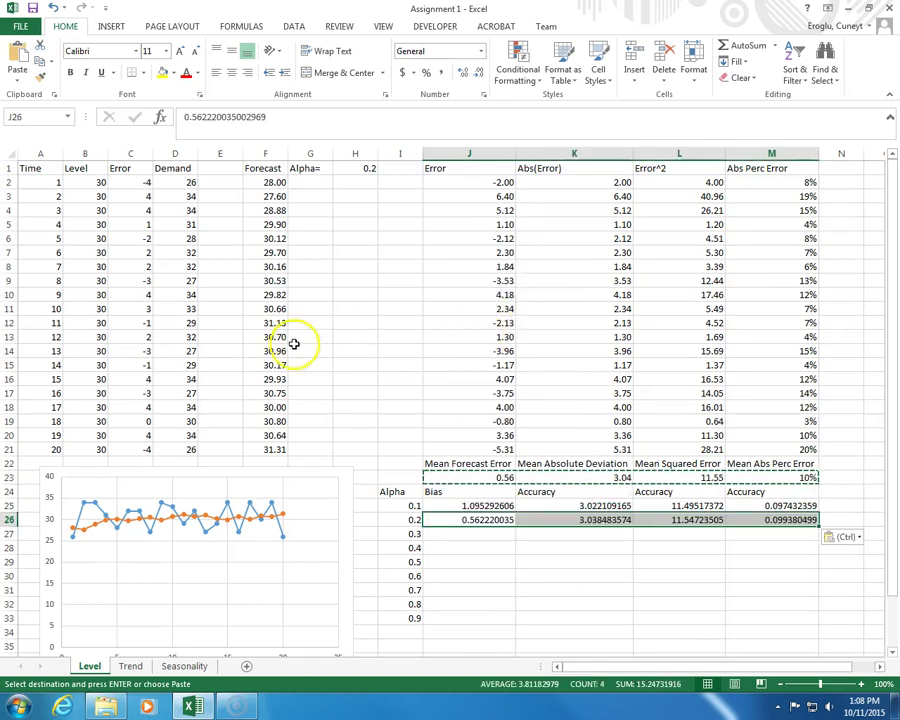
Set alpha in H1 to 0.3 and paste the J23:M23 measures as values into J27:M27.
{"action": "left_click", "coordinate": [358, 167]}
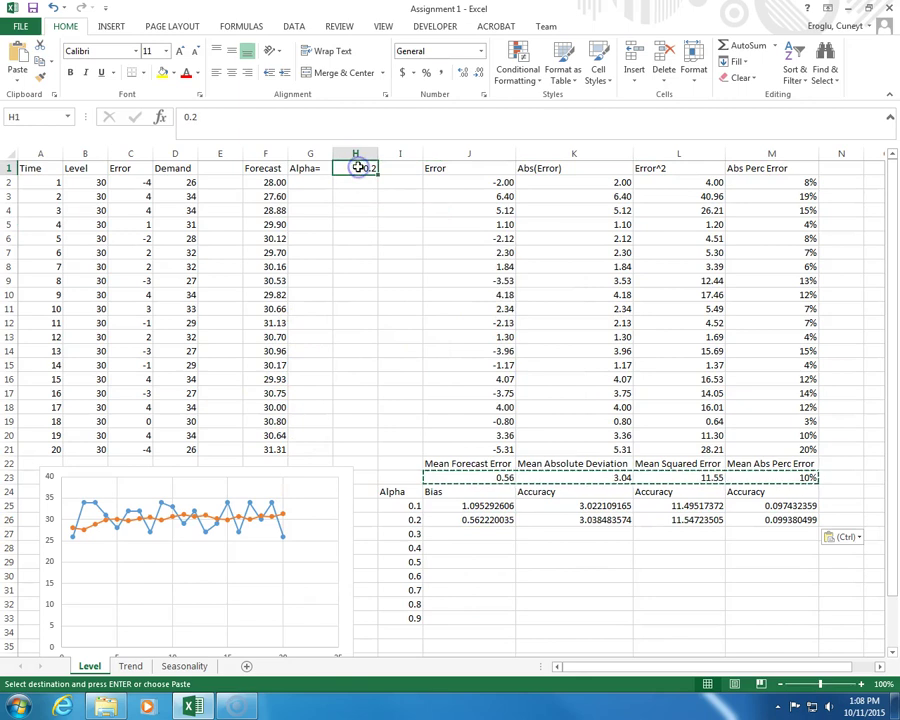
{"action": "type", "text": ".3"}
{"action": "key", "text": "Return"}
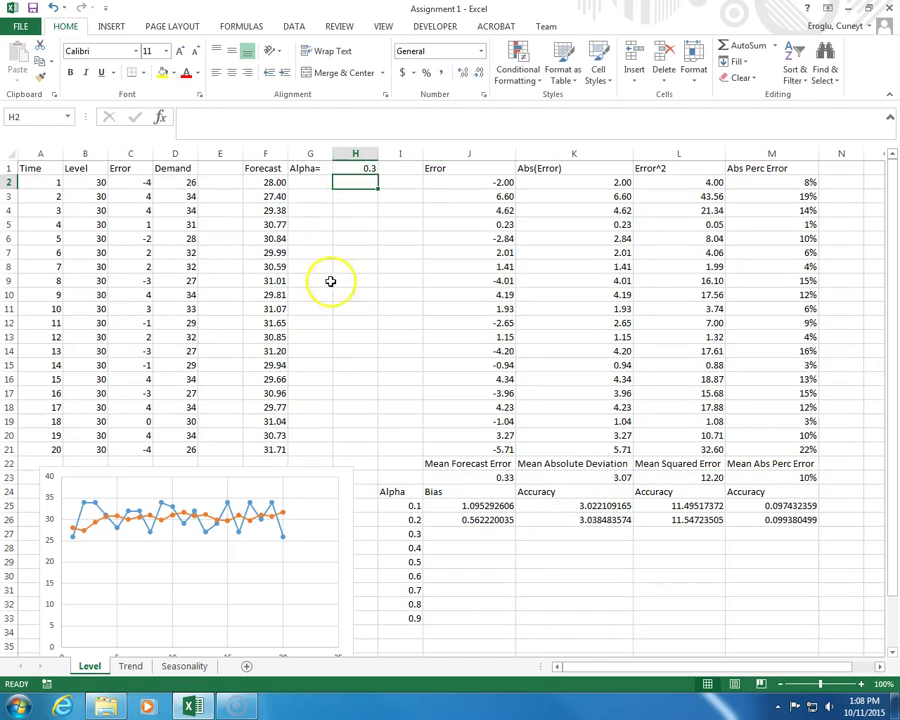
{"action": "left_click_drag", "start_coordinate": [480, 482], "coordinate": [548, 486]}
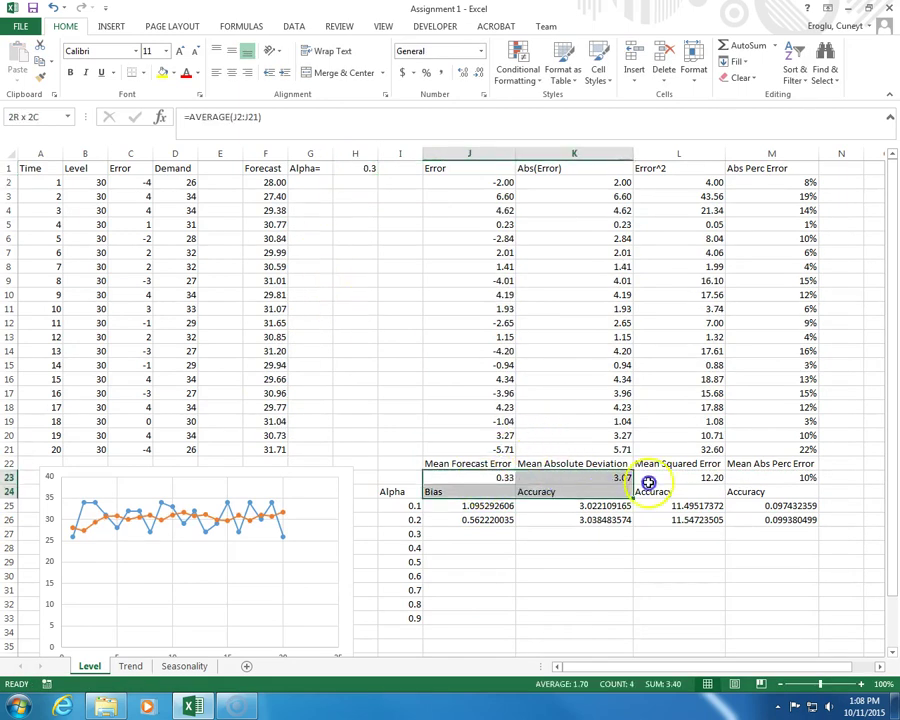
{"action": "left_click_drag", "start_coordinate": [648, 484], "coordinate": [749, 472]}
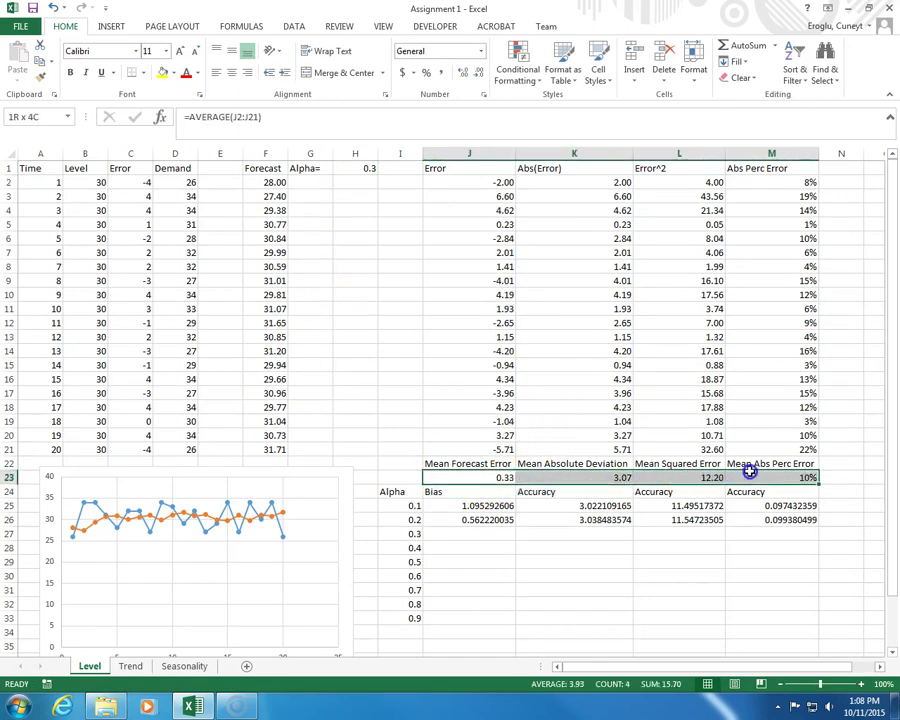
{"action": "right_click", "coordinate": [455, 477]}
{"action": "left_click", "coordinate": [486, 223]}
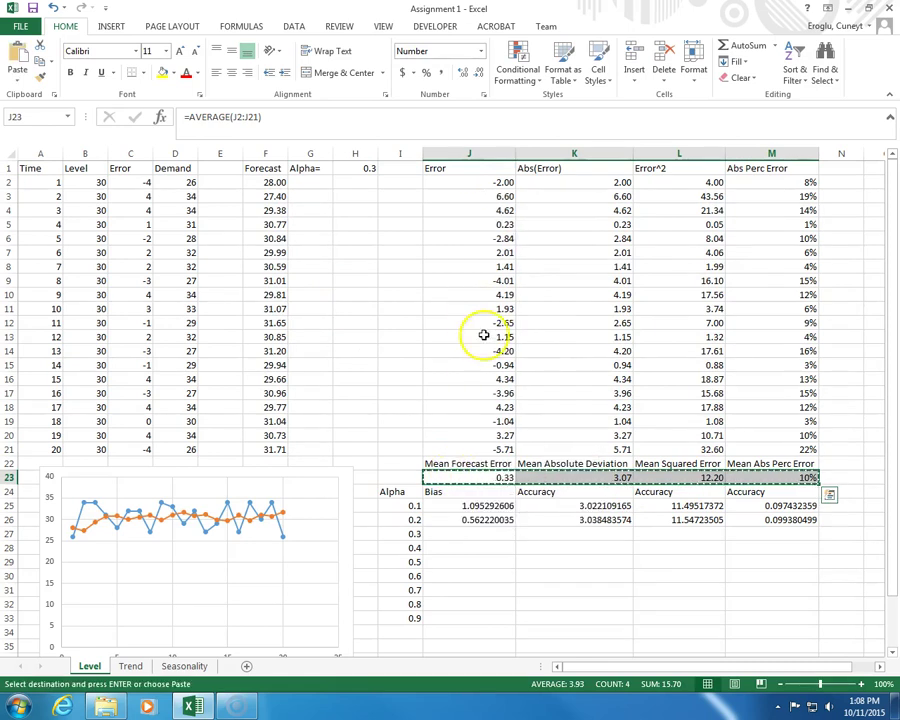
{"action": "right_click", "coordinate": [466, 532]}
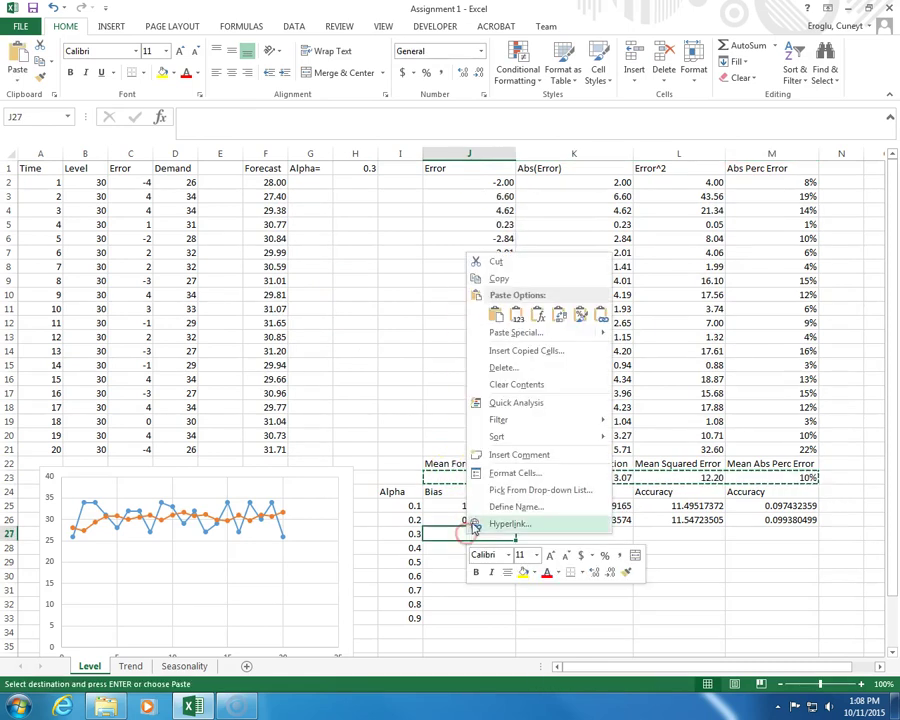
{"action": "left_click", "coordinate": [516, 320]}
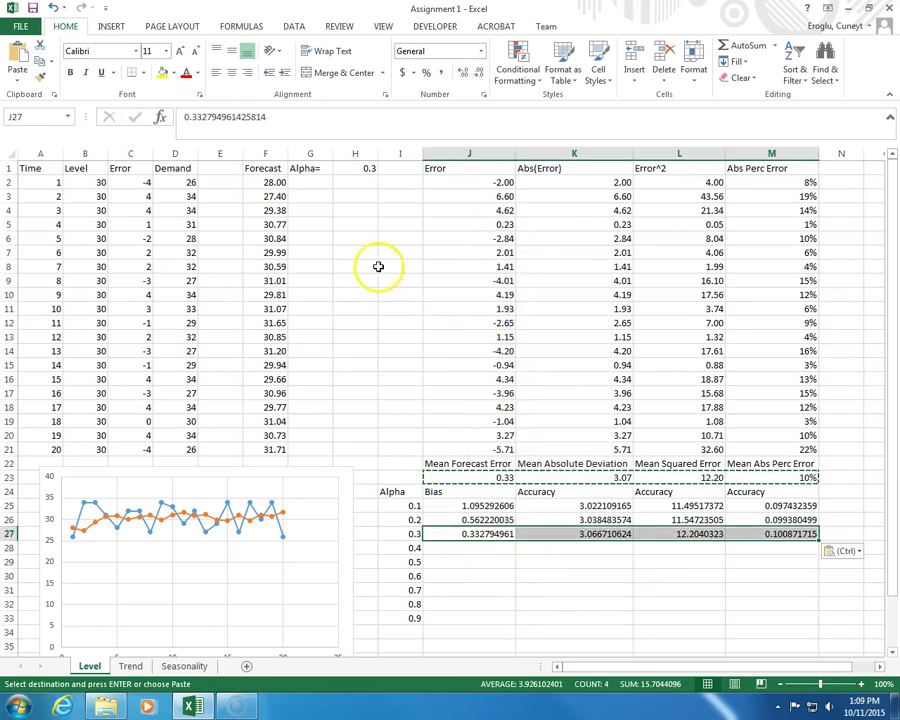
Set alpha in H1 to 0.4 and paste the J23:M23 measures as values into J28:M28.
{"action": "left_click", "coordinate": [359, 167]}
{"action": "type", "text": "0.4"}
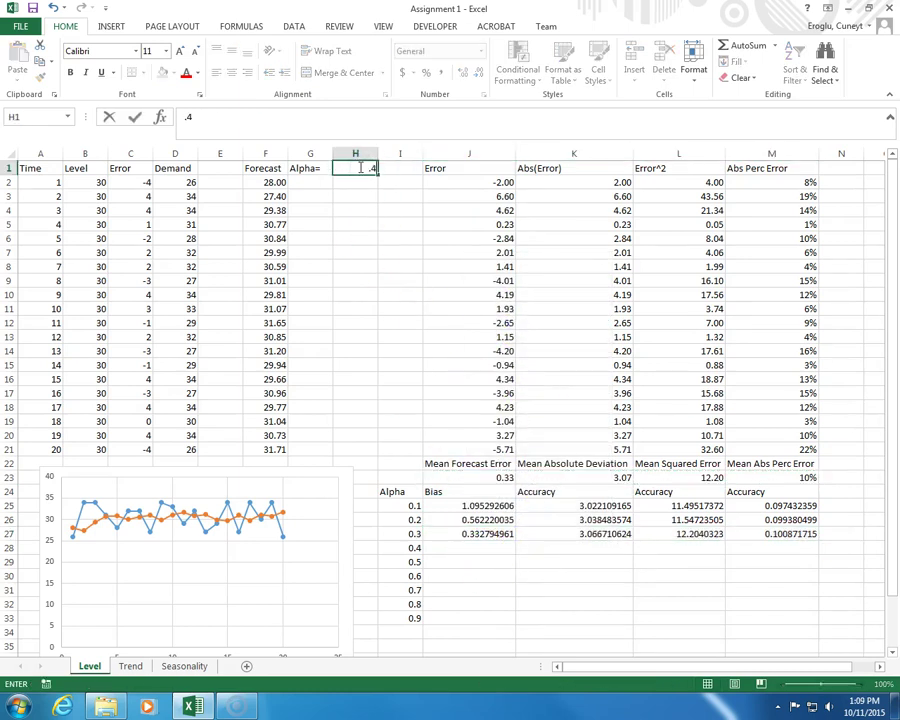
{"action": "key", "text": "Return"}
{"action": "left_click", "coordinate": [359, 167]}
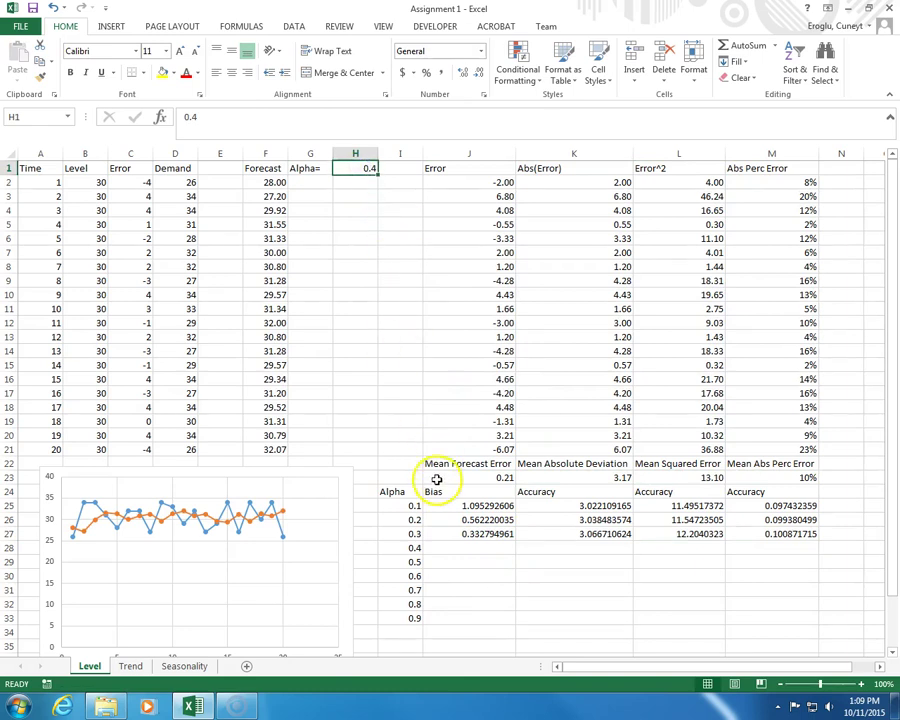
{"action": "left_click_drag", "start_coordinate": [437, 480], "coordinate": [786, 472]}
{"action": "right_click", "coordinate": [713, 480]}
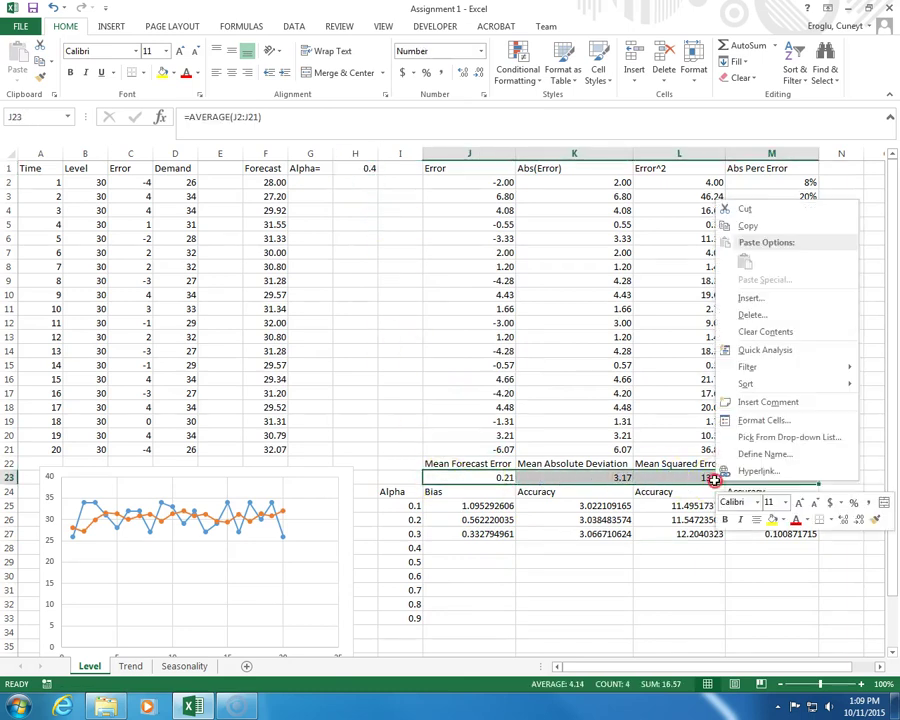
{"action": "left_click", "coordinate": [746, 225]}
{"action": "right_click", "coordinate": [510, 550]}
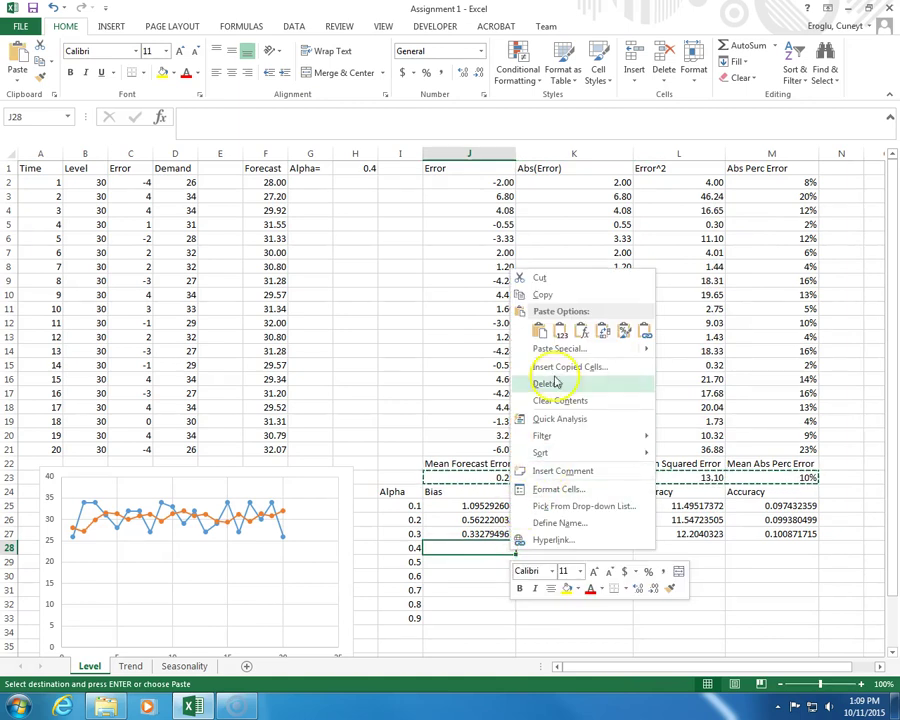
{"action": "left_click", "coordinate": [560, 331]}
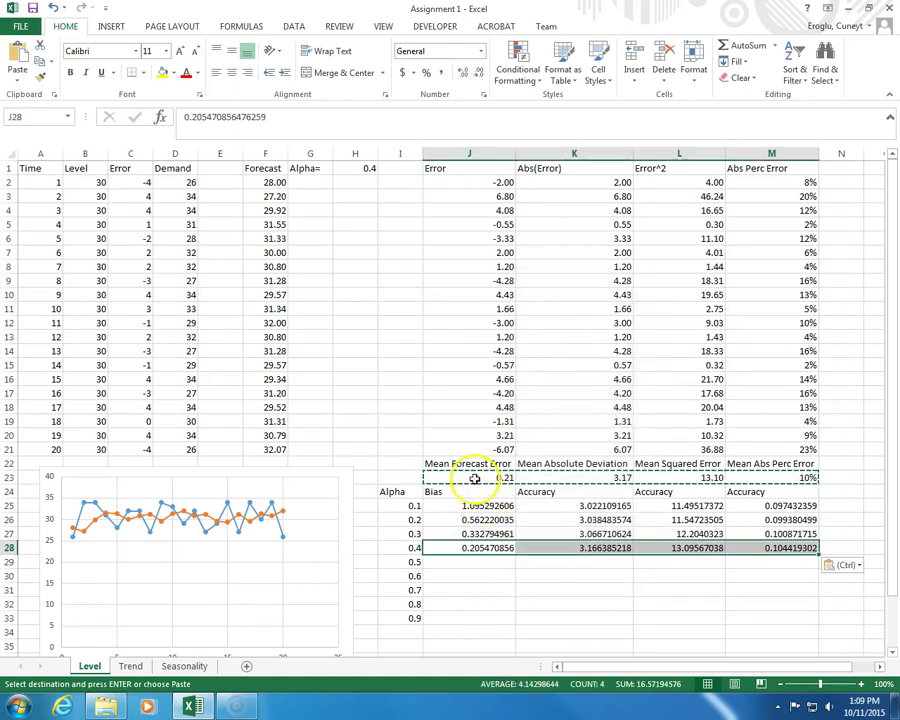
Set alpha in H1 to 0.5 and paste the J23:M23 measures as values into J29:M29.
{"action": "left_click", "coordinate": [347, 169]}
{"action": "type", "text": ".5"}
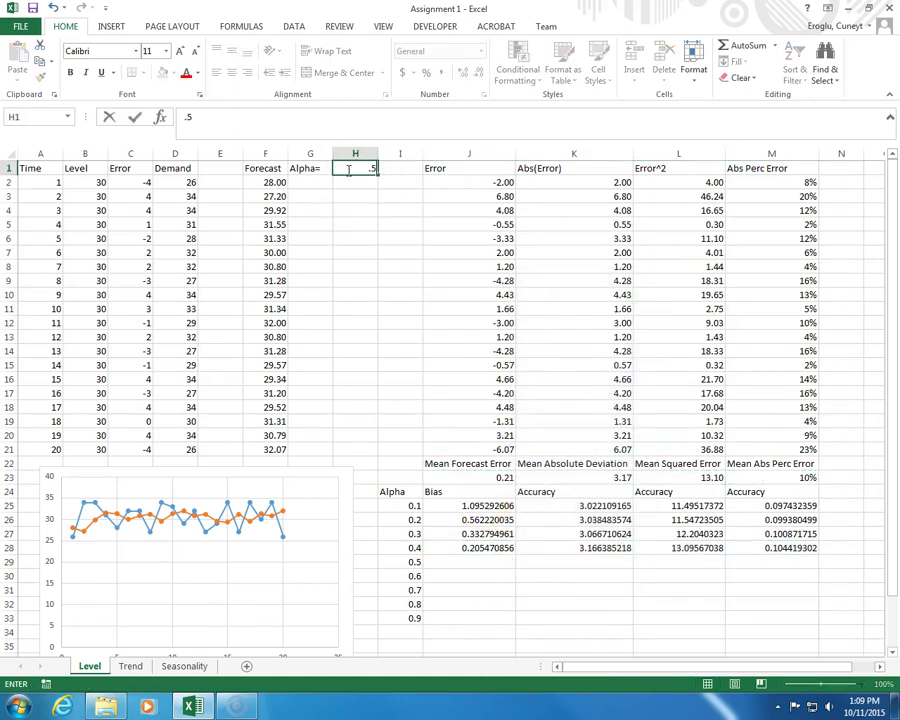
{"action": "key", "text": "Return"}
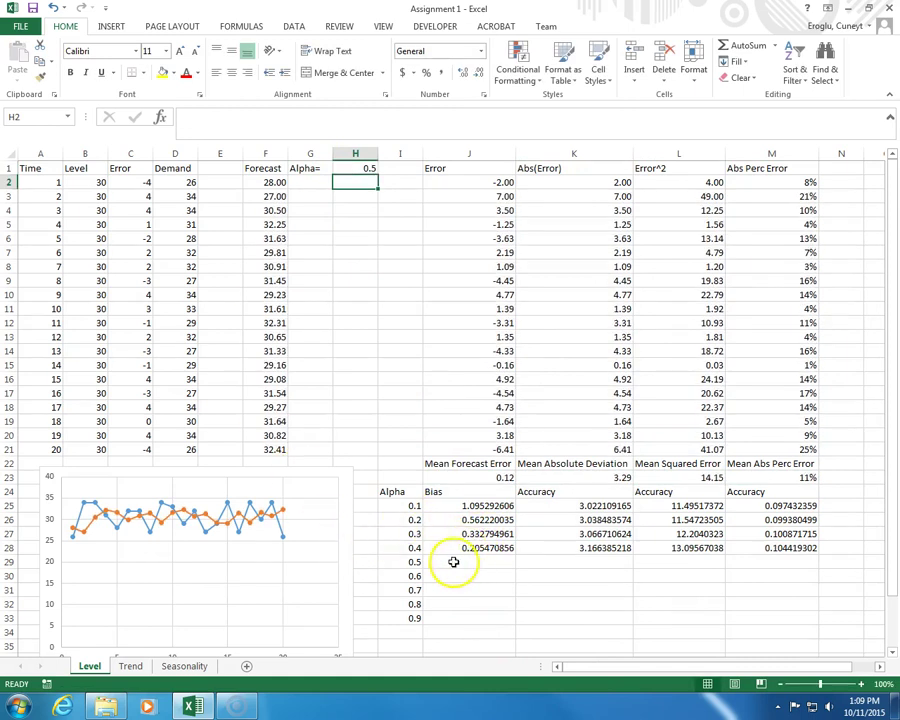
{"action": "left_click_drag", "start_coordinate": [461, 474], "coordinate": [762, 480]}
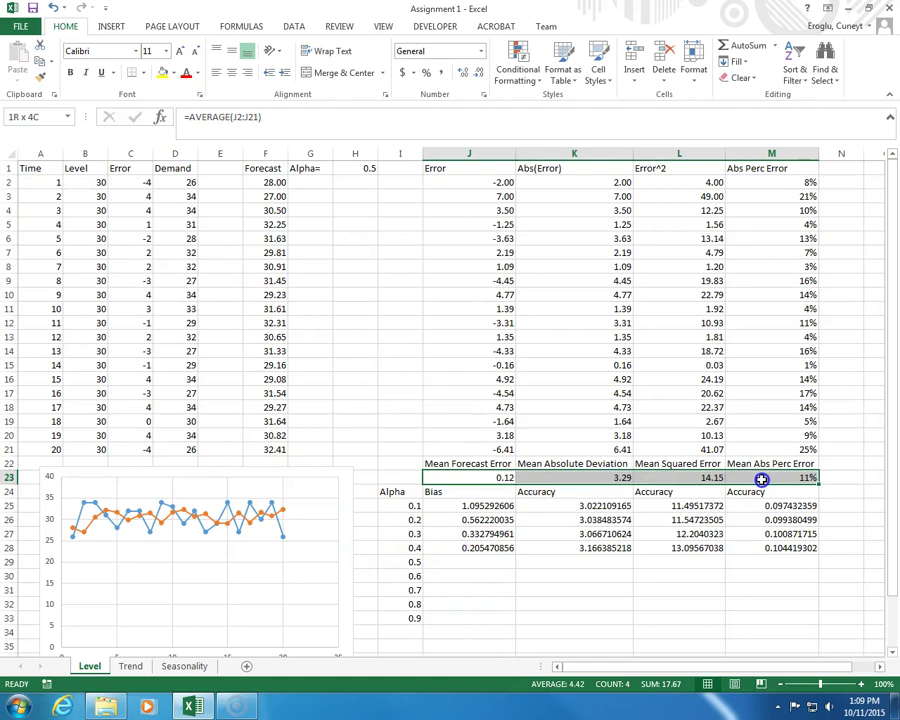
{"action": "right_click", "coordinate": [477, 479]}
{"action": "left_click", "coordinate": [508, 223]}
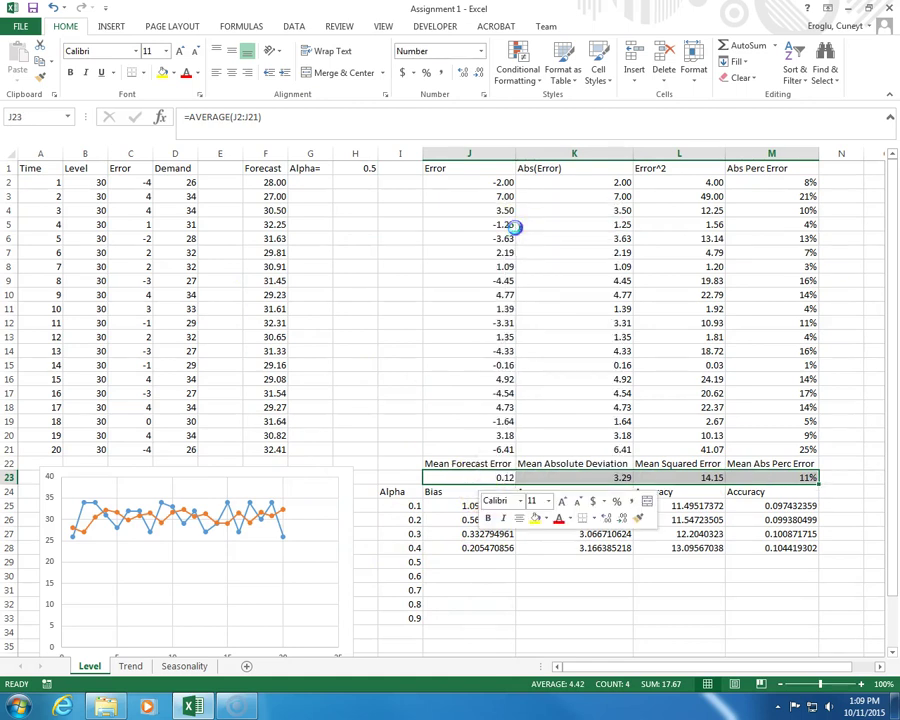
{"action": "right_click", "coordinate": [461, 561]}
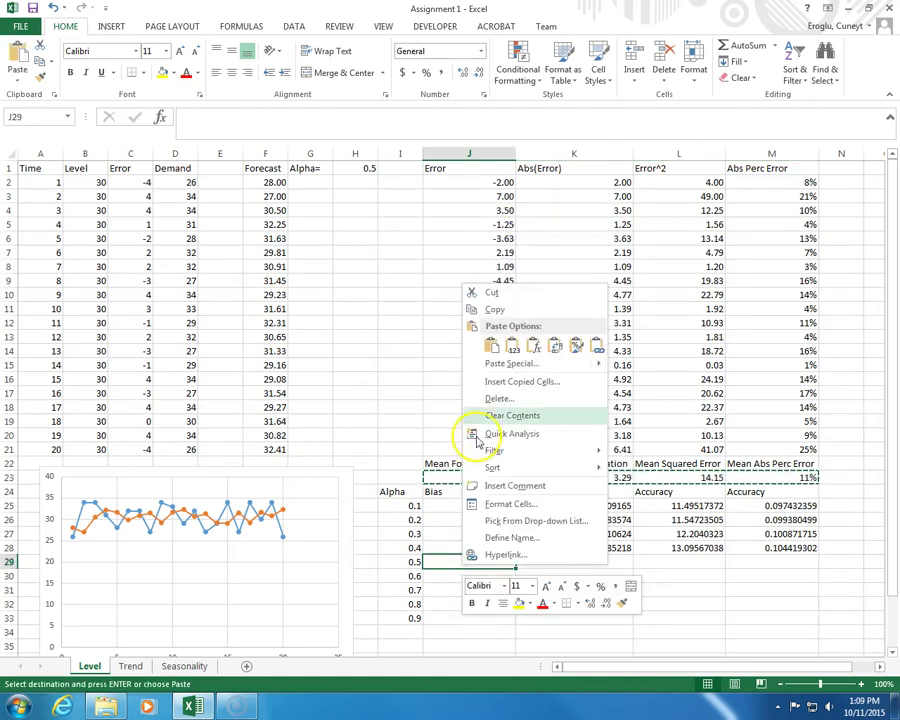
{"action": "left_click", "coordinate": [512, 345]}
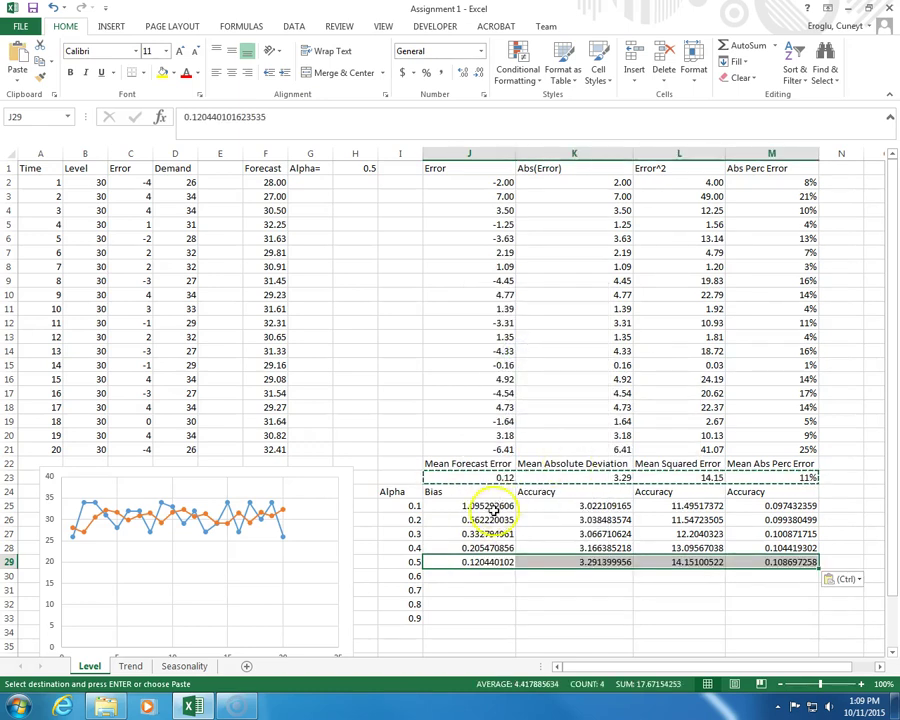
Format J25:L29 as Number with two decimal places and M25:M29 as Percentage.
{"action": "left_click_drag", "start_coordinate": [476, 507], "coordinate": [667, 562]}
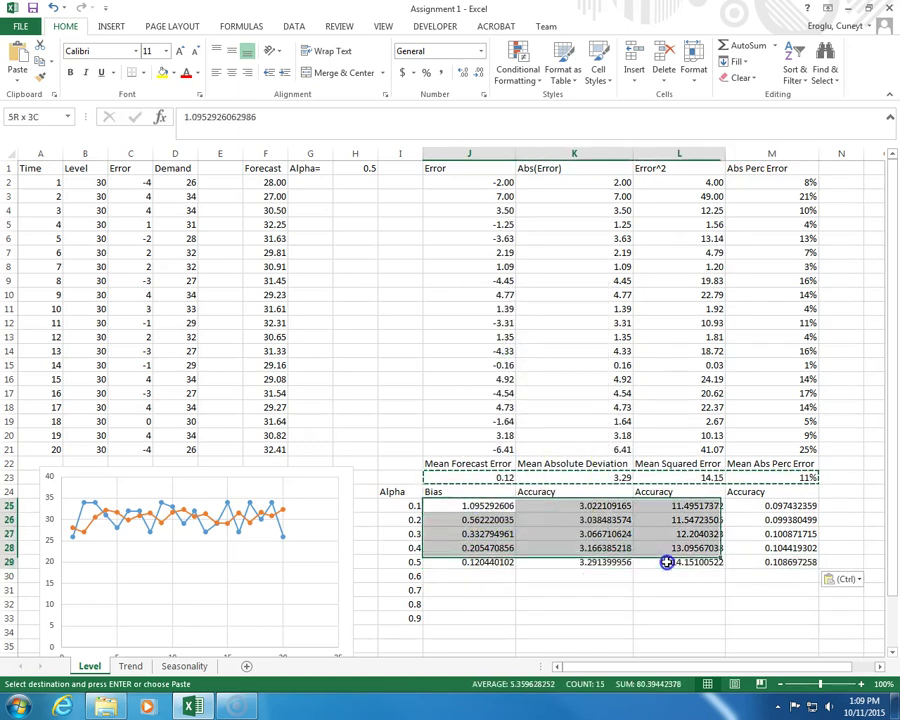
{"action": "left_click", "coordinate": [484, 94]}
{"action": "left_click", "coordinate": [482, 209]}
{"action": "left_click", "coordinate": [482, 200]}
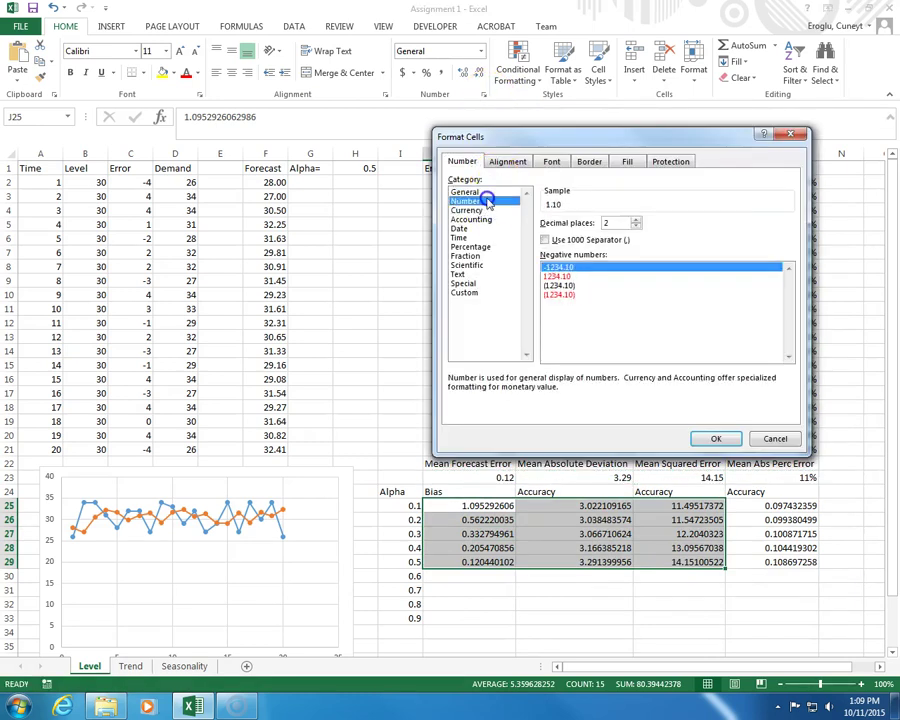
{"action": "left_click", "coordinate": [708, 438]}
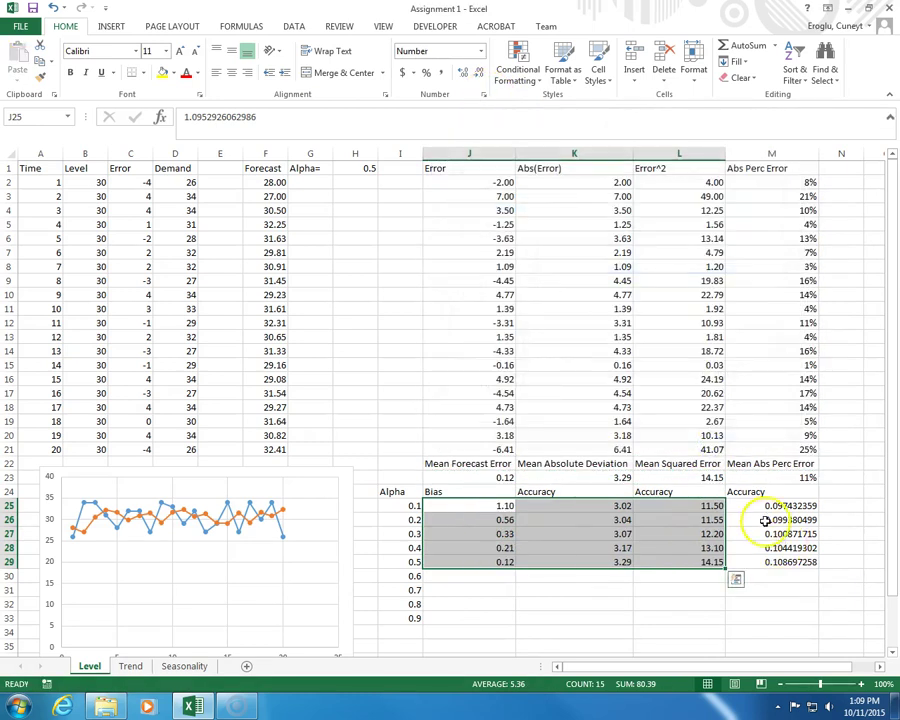
{"action": "left_click_drag", "start_coordinate": [765, 505], "coordinate": [768, 561]}
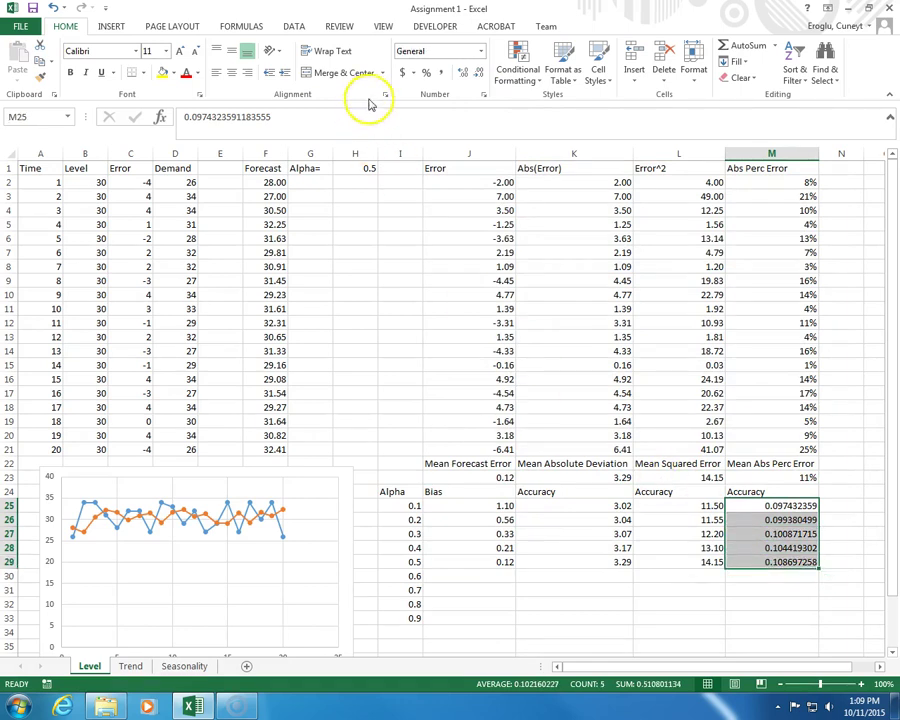
{"action": "left_click", "coordinate": [425, 77]}
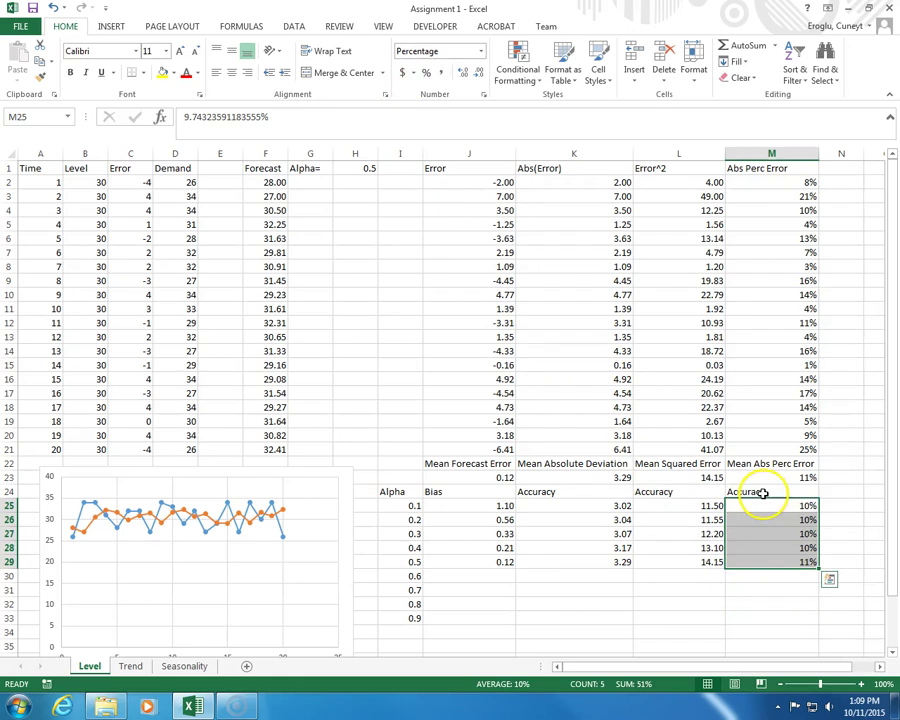
Examine how the bias and accuracy measures vary with alpha in the comparison table I25:M33.
{"action": "left_click_drag", "start_coordinate": [754, 492], "coordinate": [770, 565]}
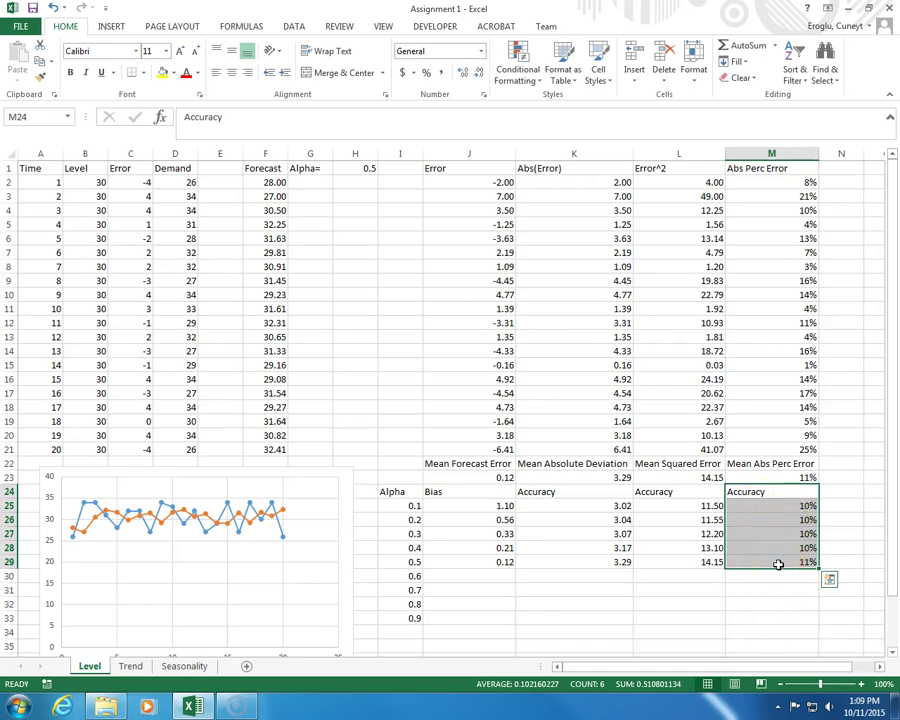
{"action": "left_click", "coordinate": [478, 509]}
{"action": "left_click_drag", "start_coordinate": [478, 509], "coordinate": [475, 558]}
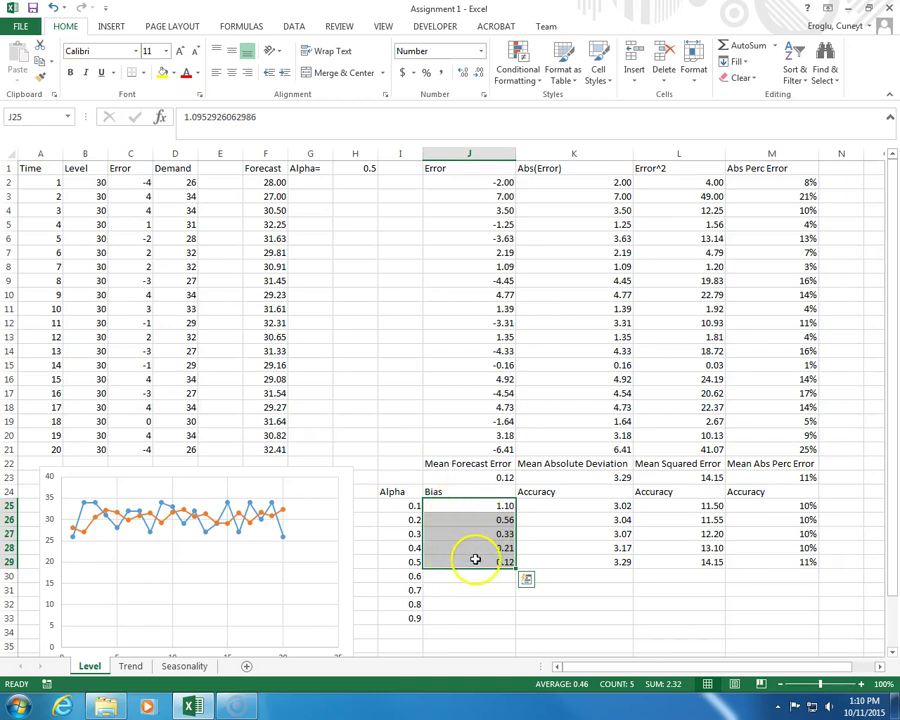
{"action": "left_click", "coordinate": [475, 560]}
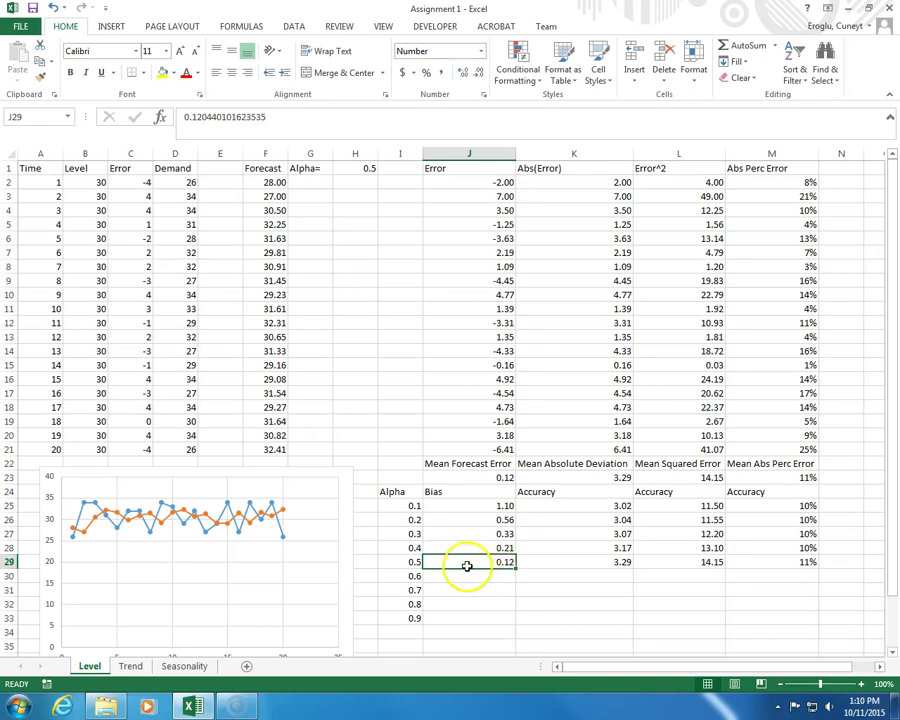
{"action": "left_click_drag", "start_coordinate": [405, 505], "coordinate": [798, 620]}
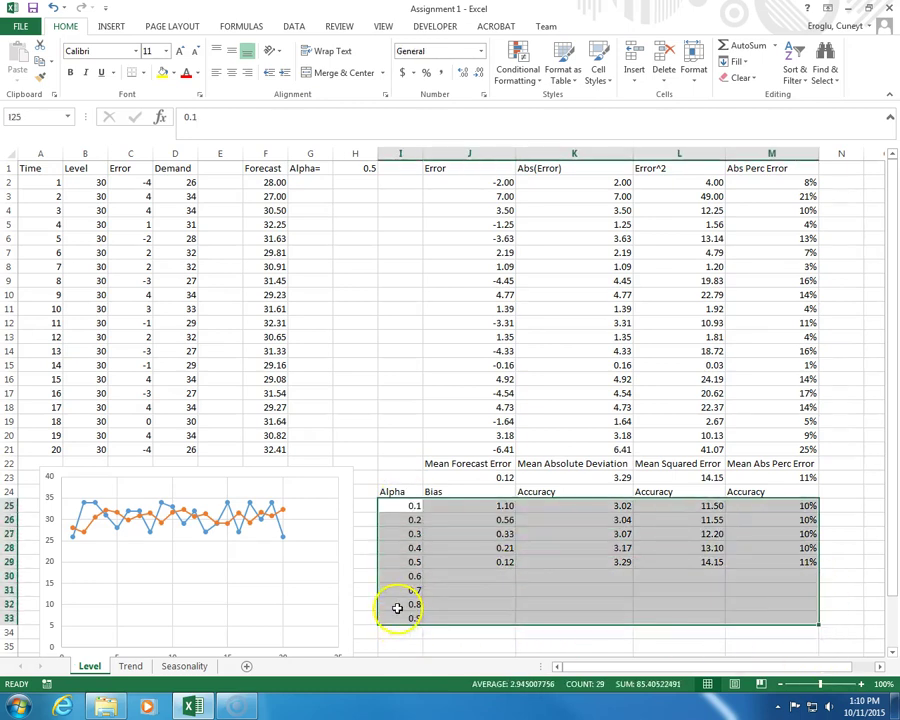